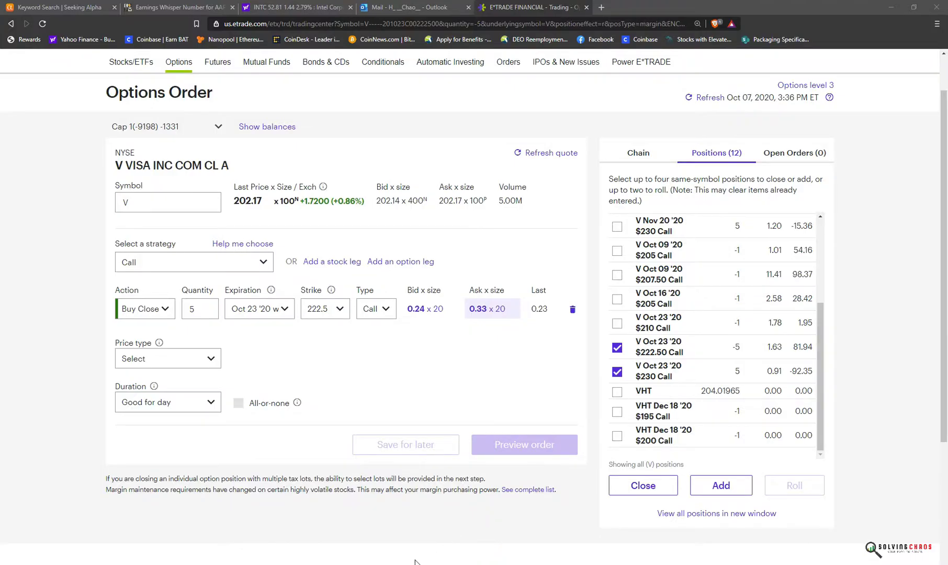
# Bring the OptionsData spreadsheet onscreen and look over the V row's contract count and expiry
pyautogui.moveTo(409, 564)
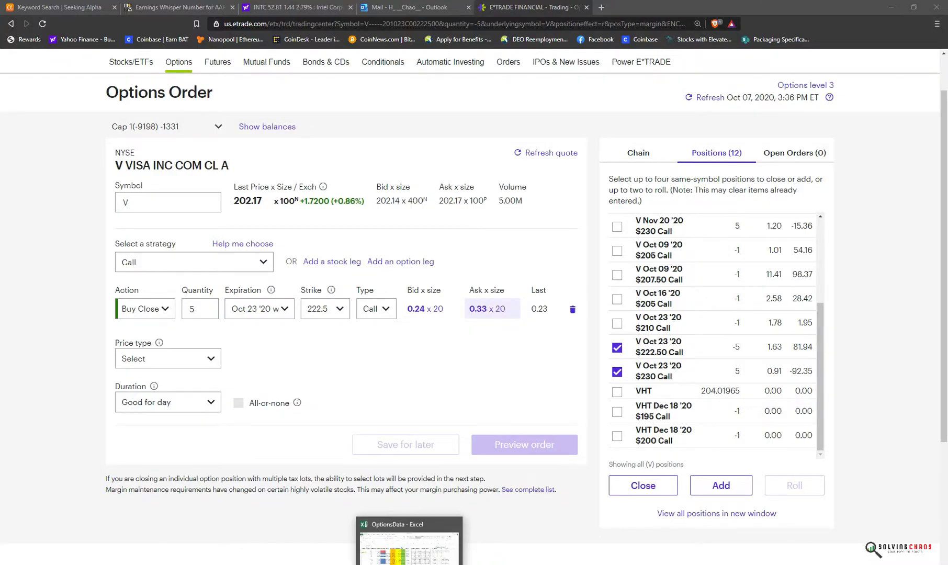
pyautogui.click(409, 547)
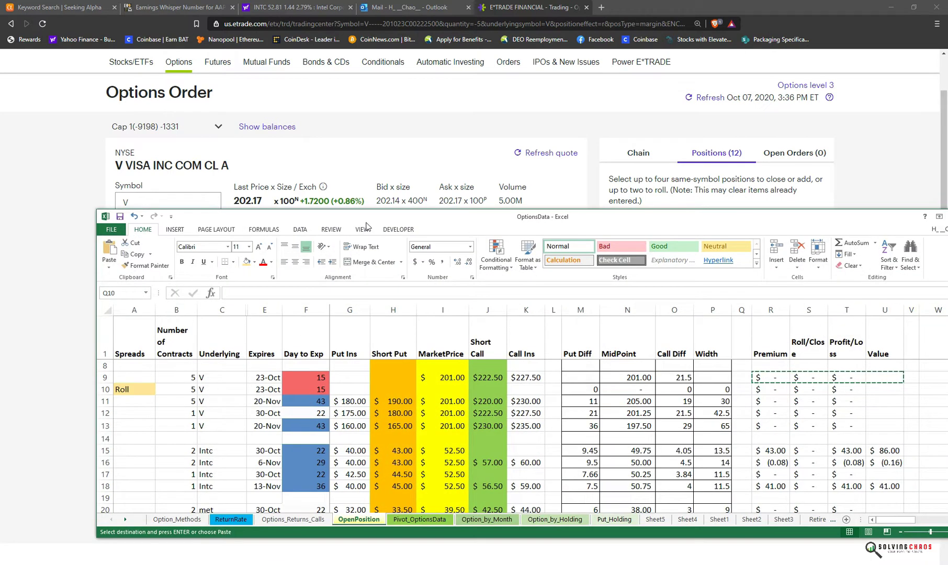
pyautogui.moveTo(367, 226); pyautogui.dragTo(310, 234)
pyautogui.click(132, 385)
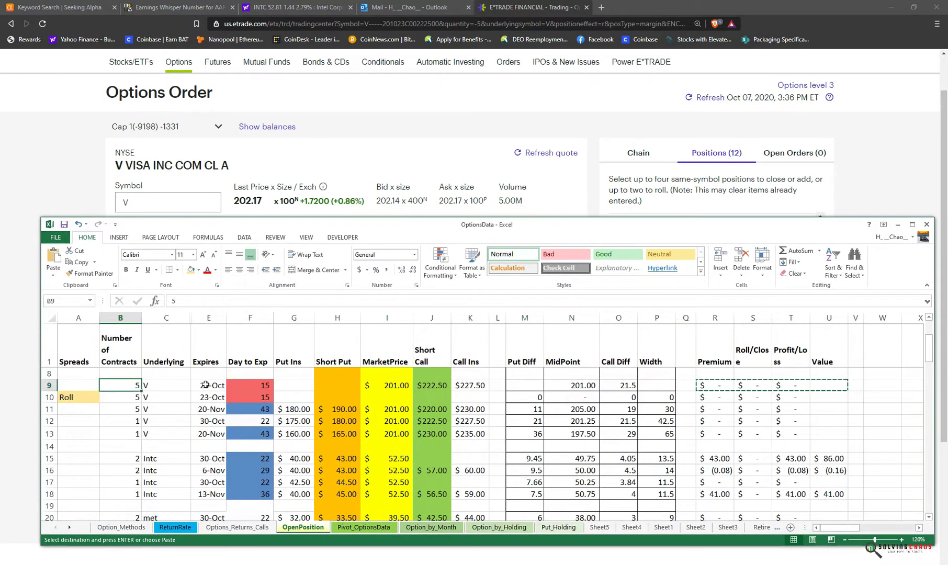
pyautogui.click(206, 385)
pyautogui.click(395, 177)
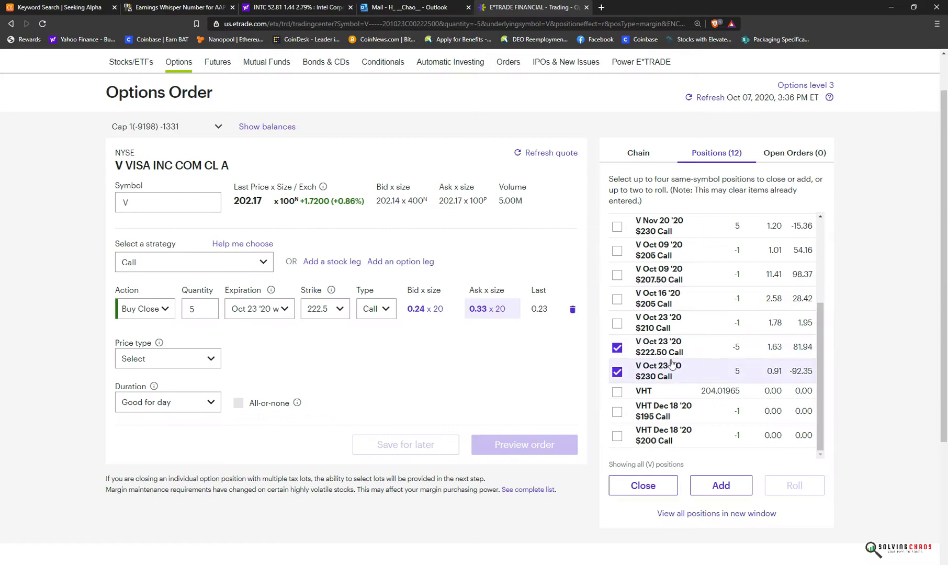
pyautogui.hotkey('alt', 'Tab')
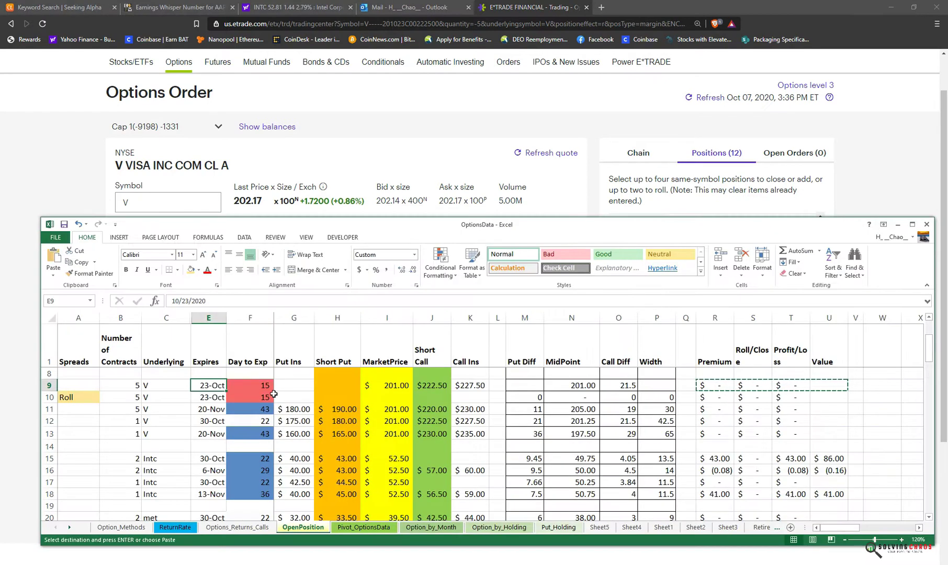
# Enter 202.17 as the V row's market price in I9
pyautogui.click(388, 385)
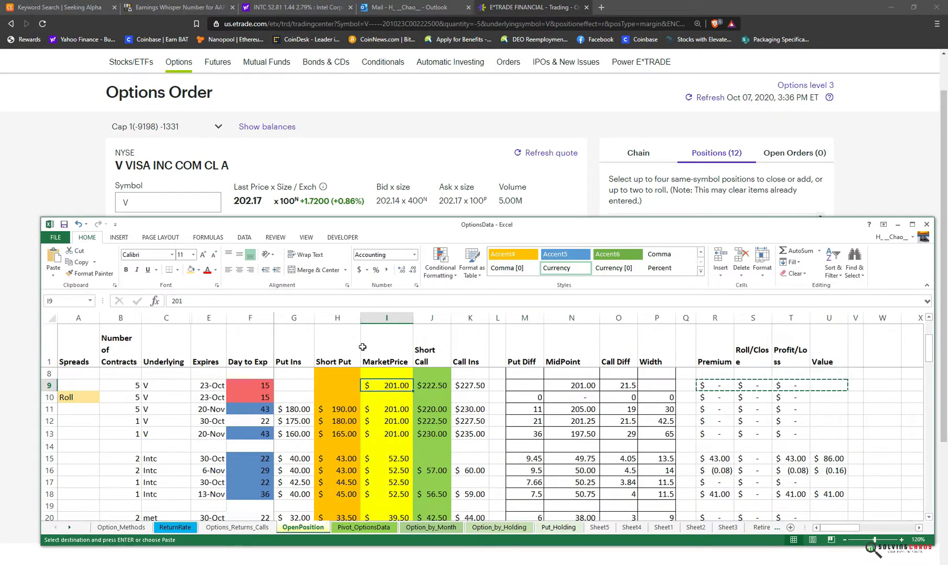
pyautogui.write('20')
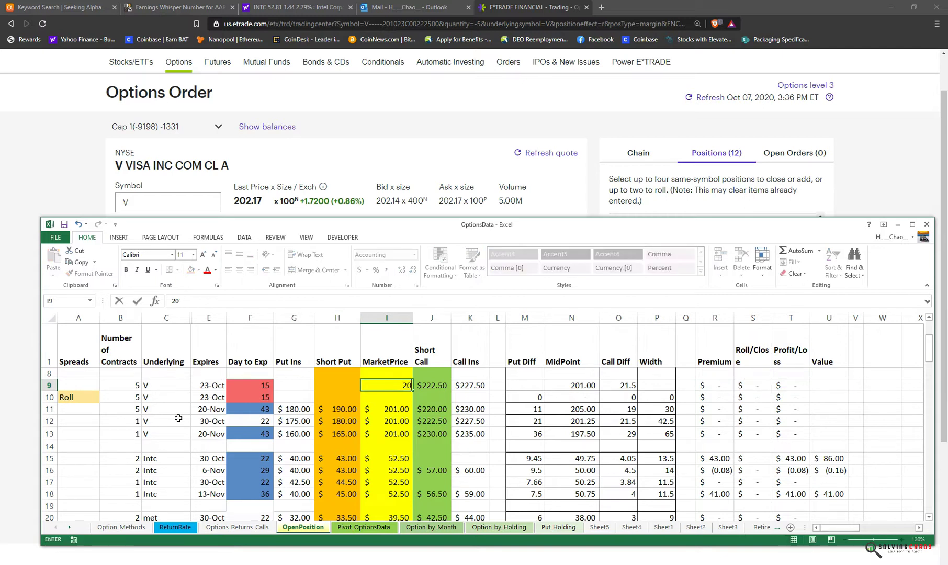
pyautogui.write('2.17')
pyautogui.press('Return')
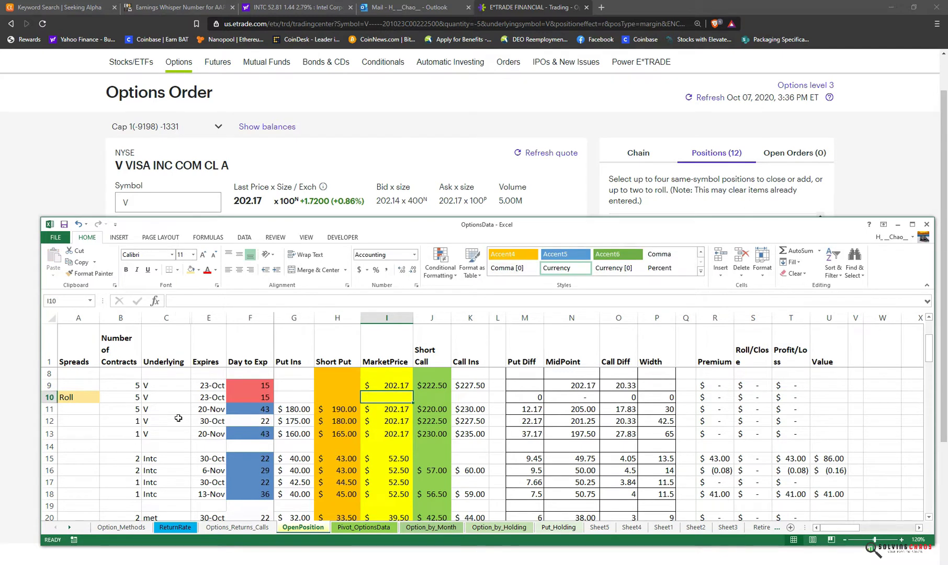
pyautogui.press('Up')
pyautogui.press('Right')
pyautogui.press('Right')
pyautogui.press('Right')
pyautogui.press('Right')
pyautogui.press('Right')
pyautogui.press('Right')
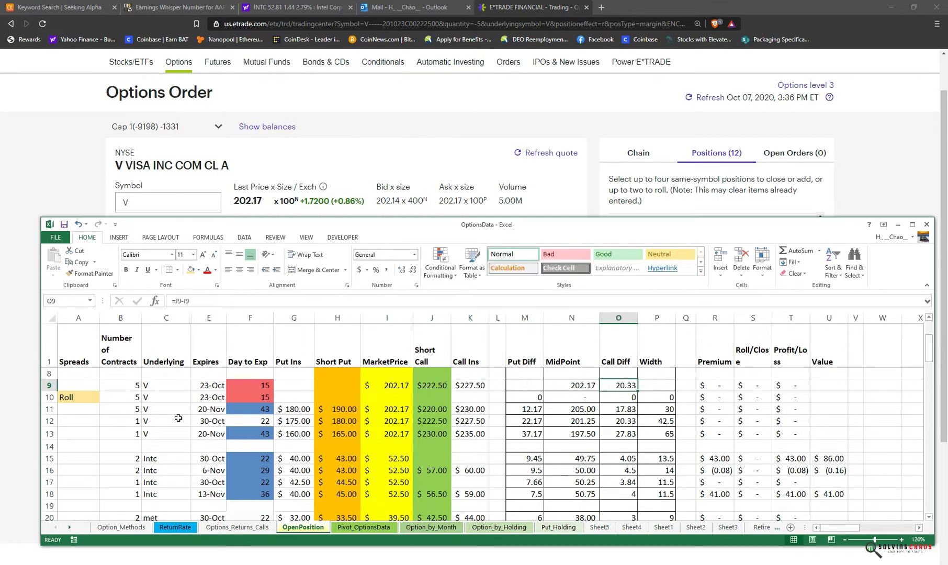
# Review row 9's call strikes and days-to-expiry formula in F9, then return to E*TRADE
pyautogui.press('Left')
pyautogui.press('Left')
pyautogui.press('Left')
pyautogui.press('Left')
pyautogui.press('Left')
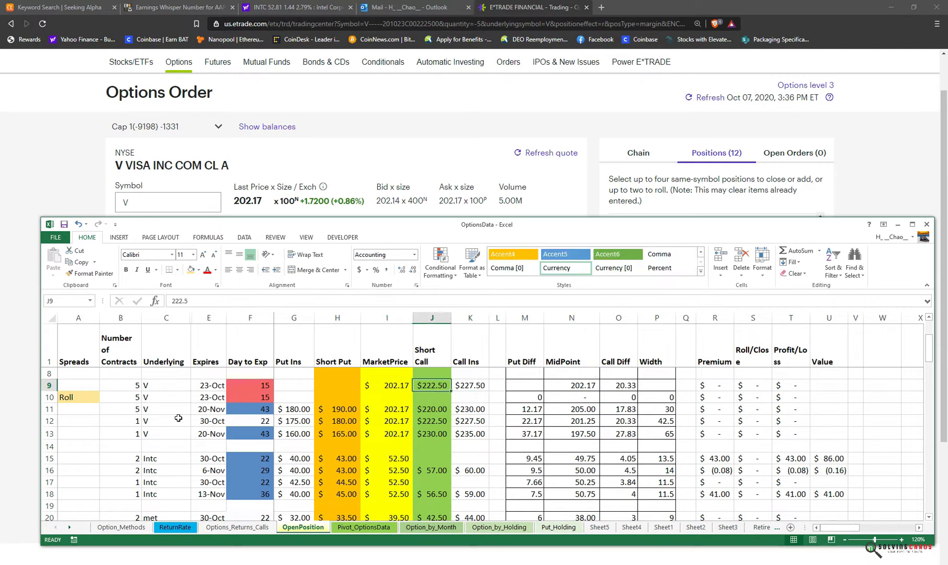
pyautogui.press('Right')
pyautogui.press('Left')
pyautogui.press('Right')
pyautogui.press('Left')
pyautogui.press('Left')
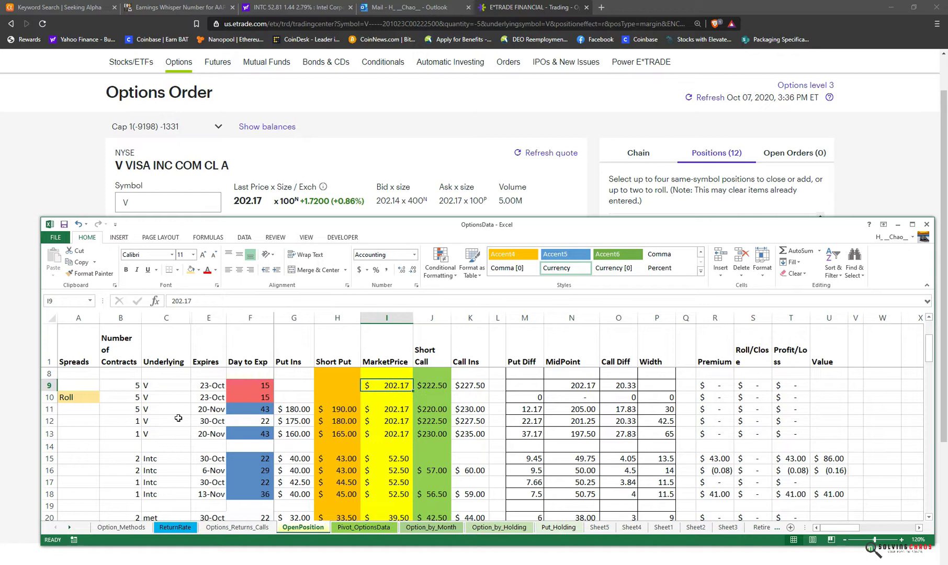
pyautogui.press('Down')
pyautogui.press('Left')
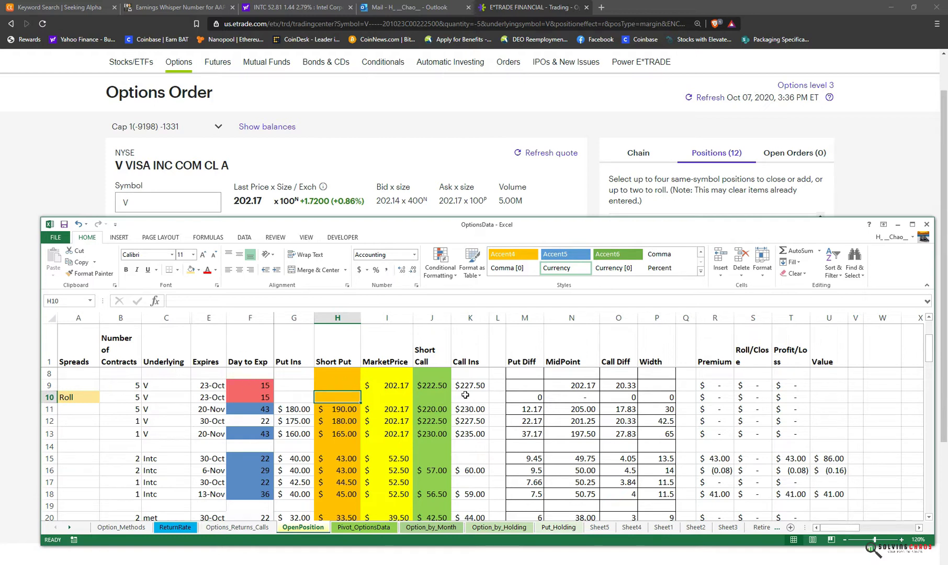
pyautogui.click(259, 386)
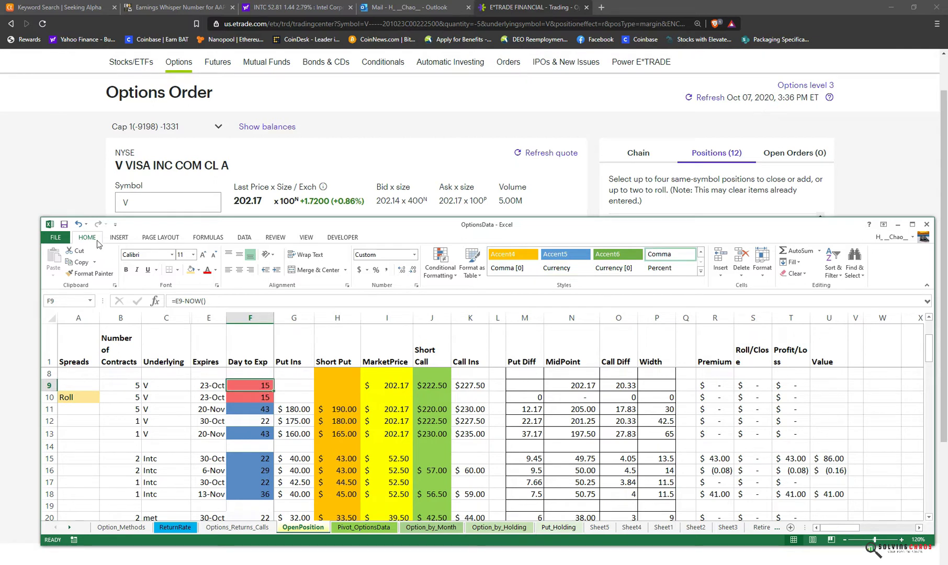
pyautogui.hotkey('alt', 'Tab')
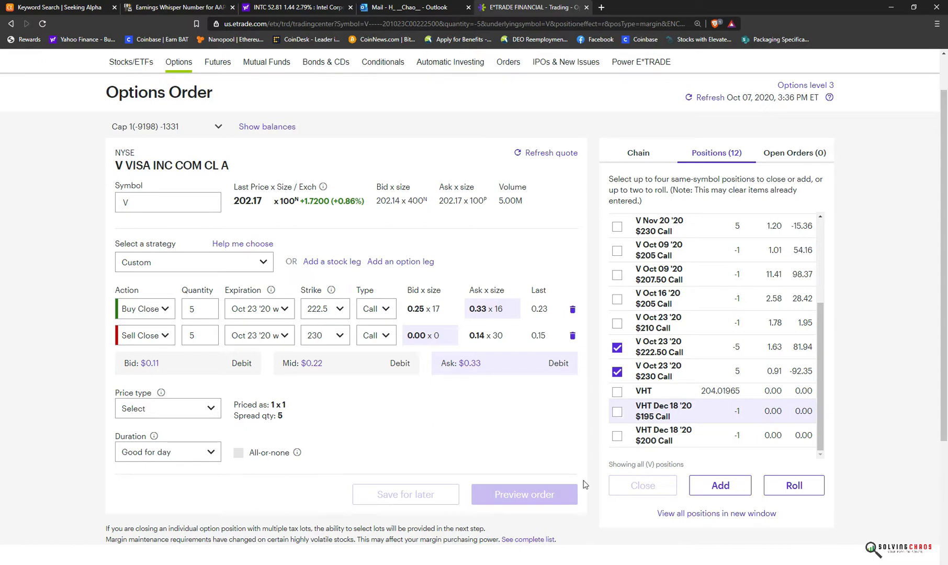
# Price the E*TRADE order as a net debit limit of .22
pyautogui.hotkey('alt', 'Tab')
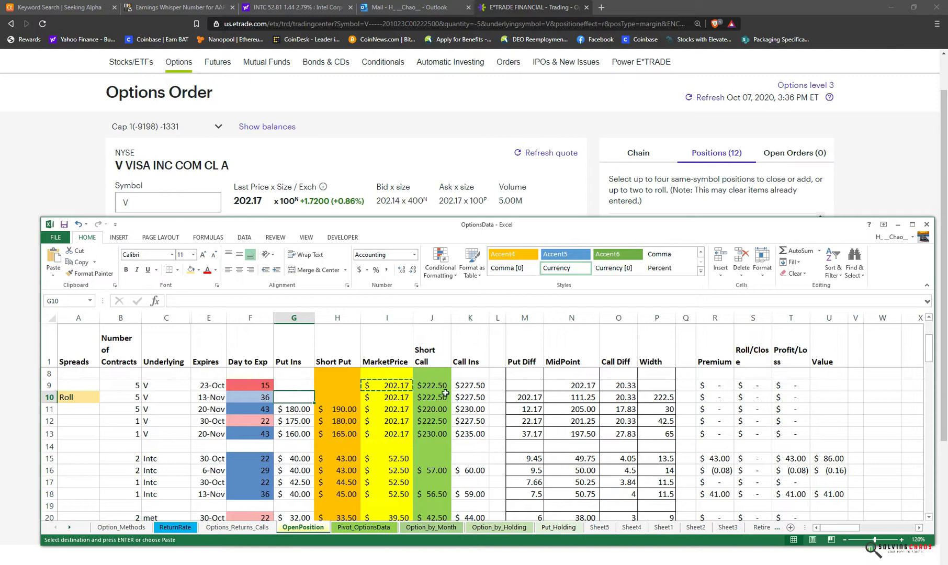
pyautogui.click(80, 177)
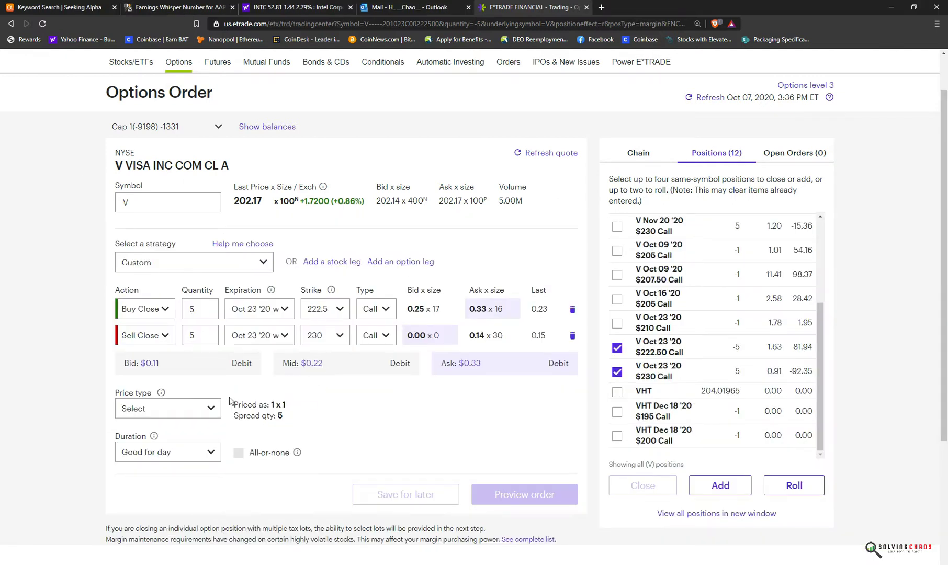
pyautogui.click(182, 414)
pyautogui.click(157, 454)
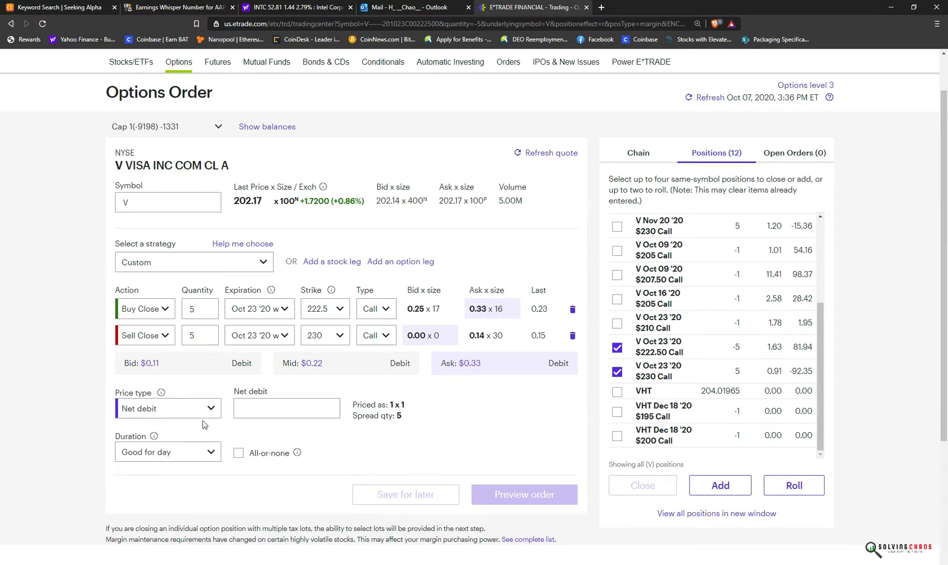
pyautogui.write('.22')
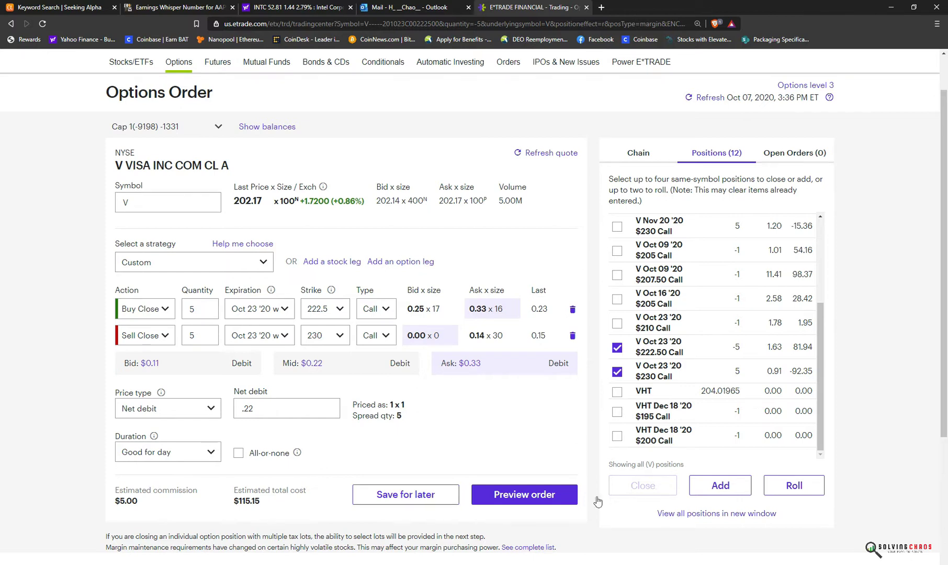
# Turn the closing order into a roll and change the net debit to .09
pyautogui.click(811, 486)
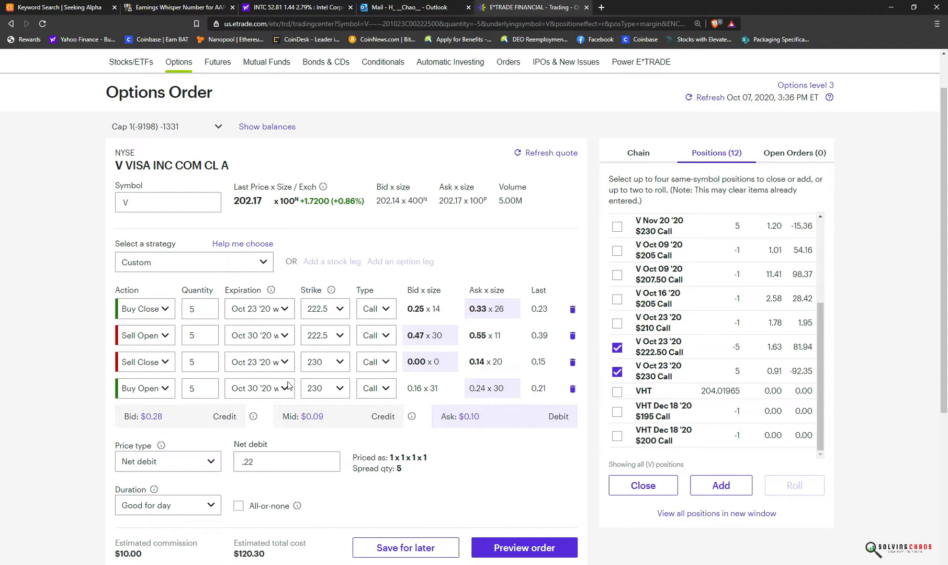
pyautogui.moveTo(280, 452); pyautogui.dragTo(179, 452)
pyautogui.press('BackSpace')
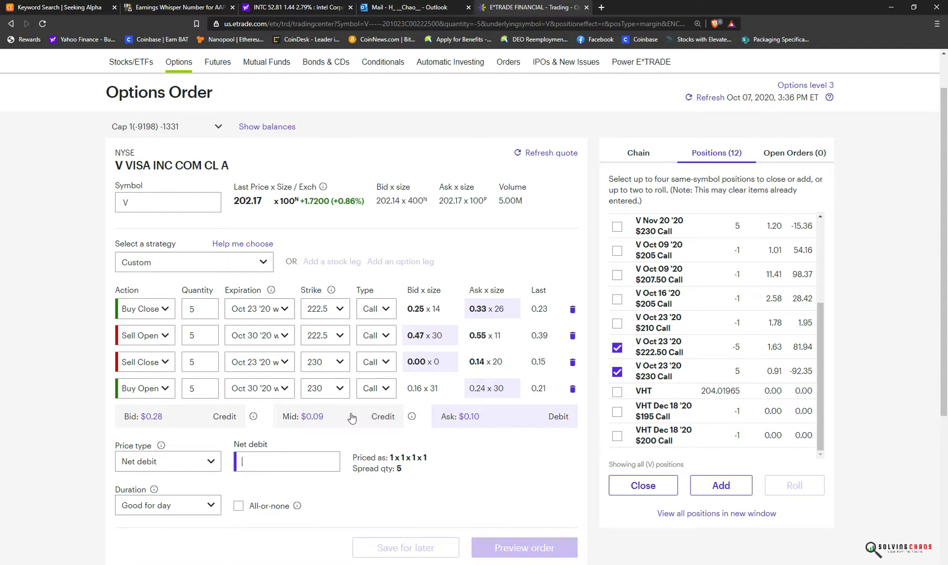
pyautogui.click(278, 461)
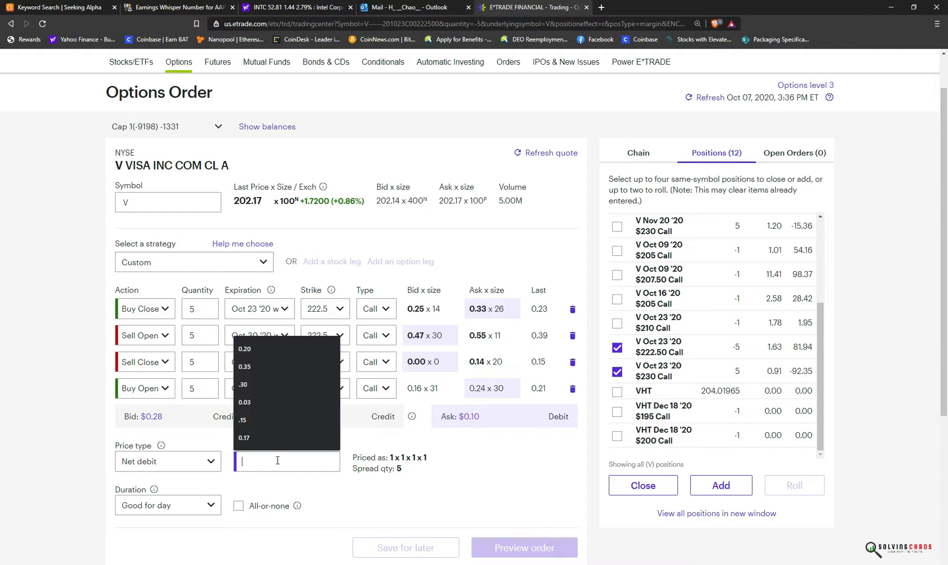
pyautogui.write('.09')
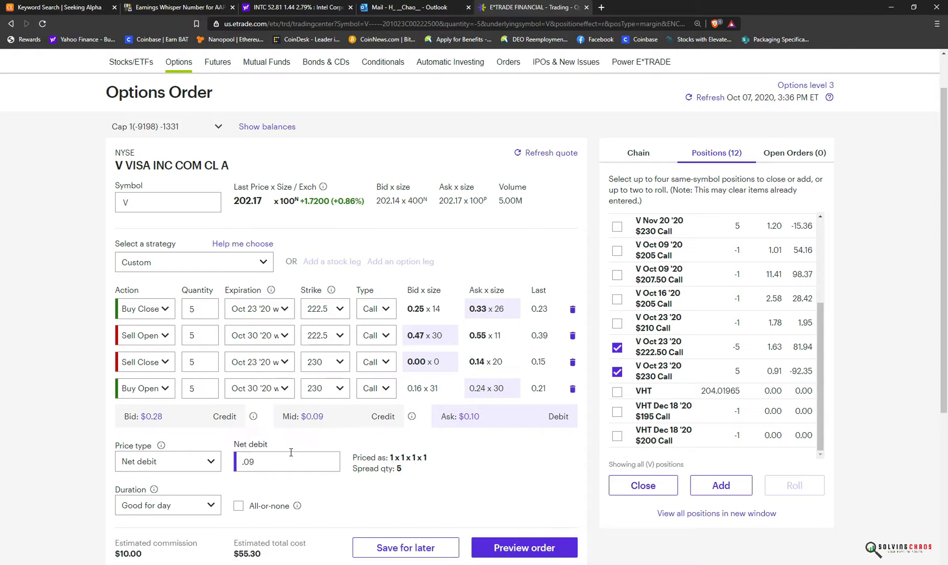
# Move both opening legs to Nov 6 '20 expiry with a .41 net debit
pyautogui.scroll(-1, 260, 520)
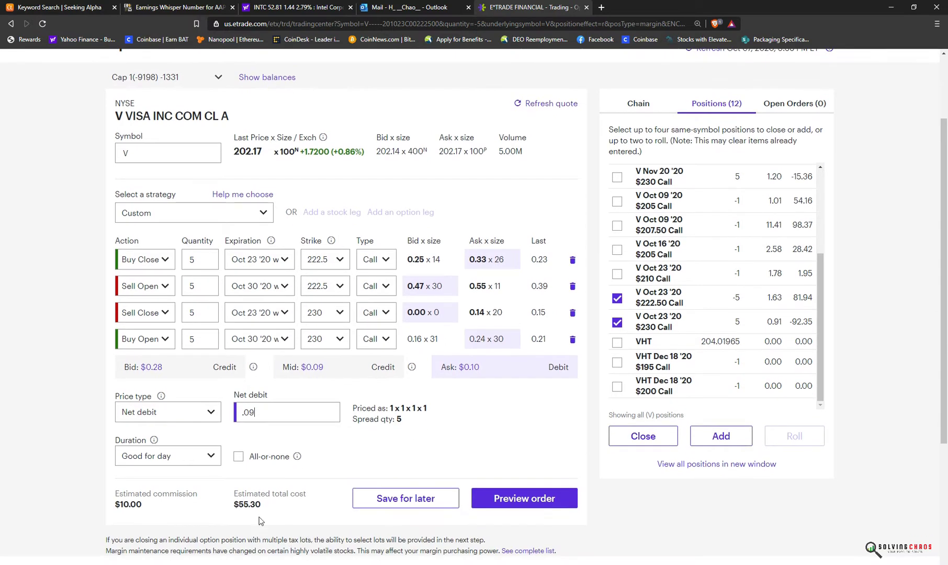
pyautogui.click(265, 296)
pyautogui.click(260, 347)
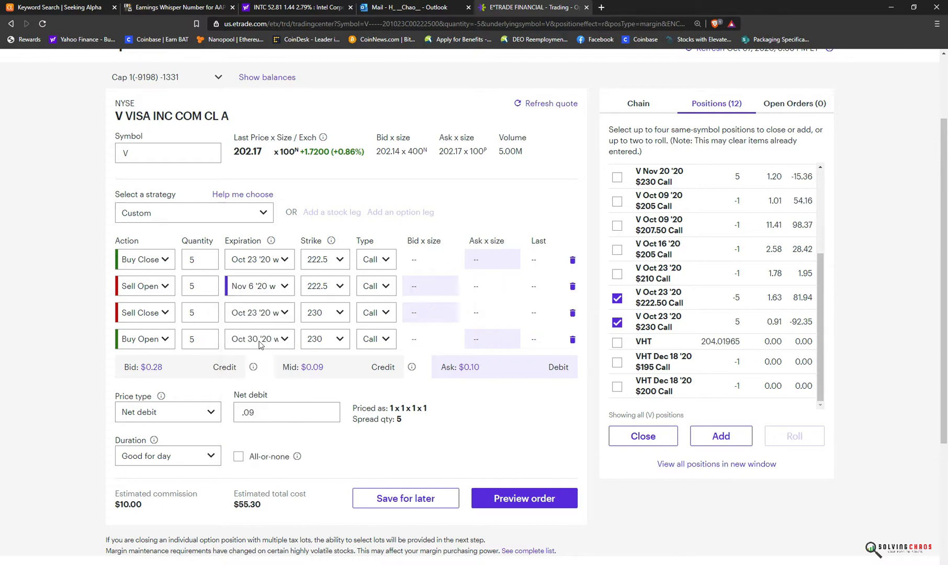
pyautogui.click(260, 341)
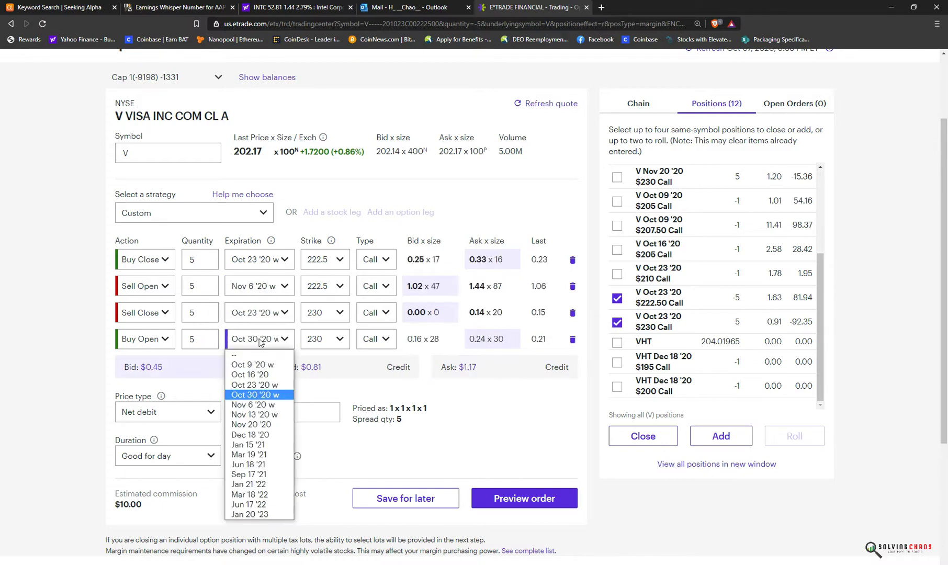
pyautogui.click(268, 405)
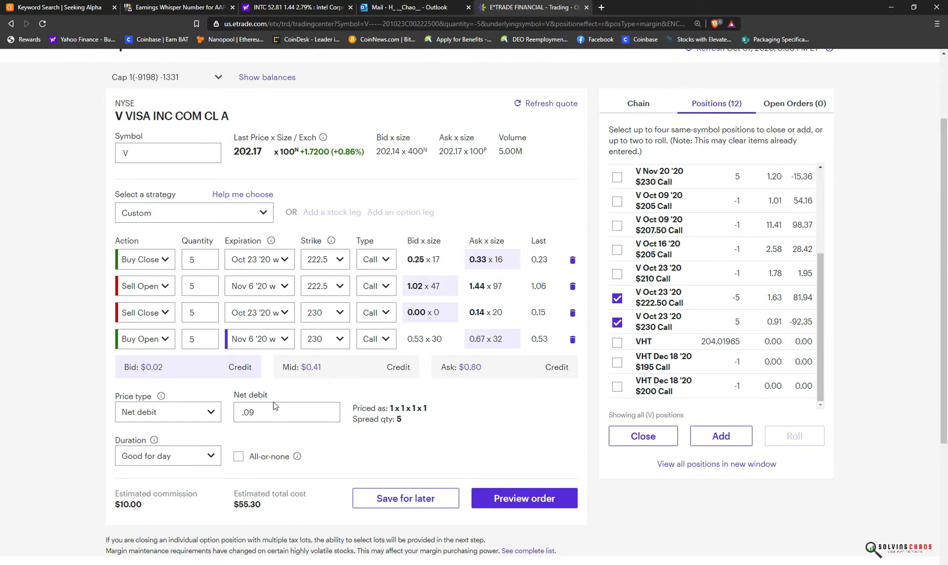
pyautogui.click(270, 407)
pyautogui.press('BackSpace')
pyautogui.press('BackSpace')
pyautogui.press('BackSpace')
pyautogui.write('.41')
# Switch the roll's price type to a .41 net credit
pyautogui.click(177, 419)
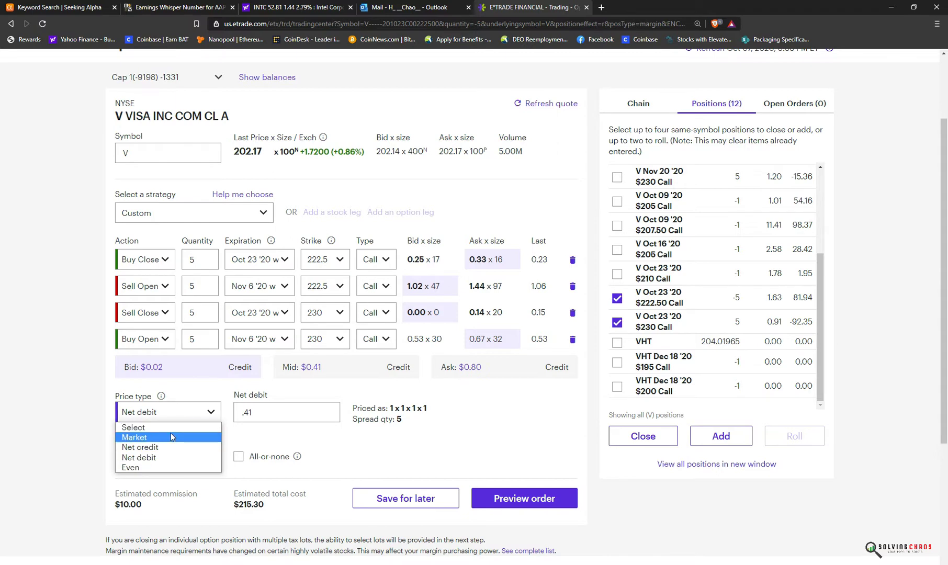
pyautogui.click(169, 447)
pyautogui.click(278, 417)
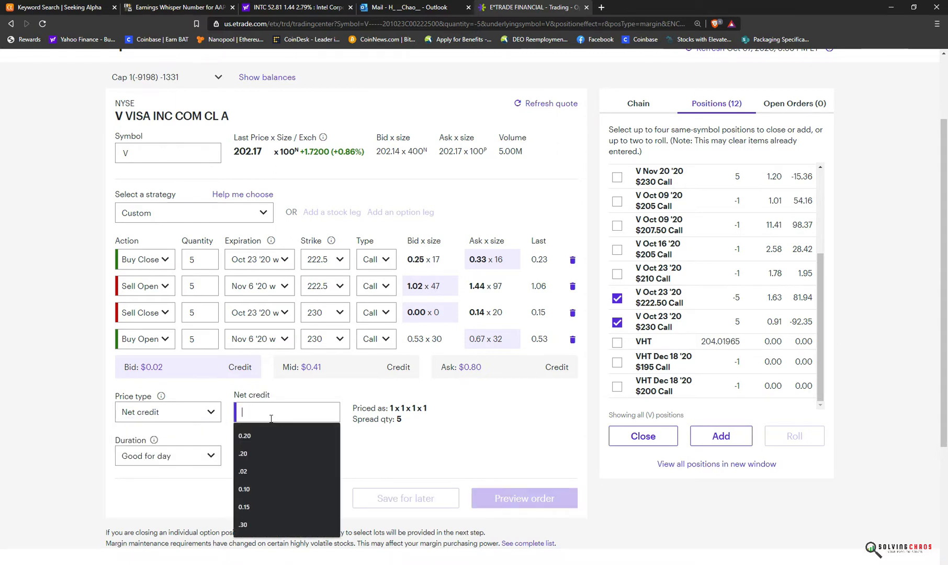
pyautogui.write('.41')
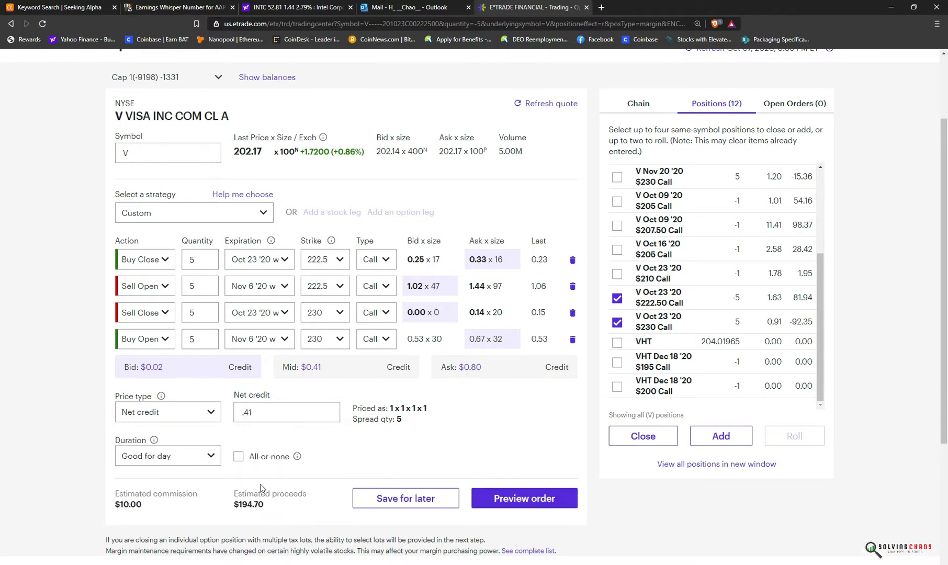
# Set both opening legs to expire Nov 13 '20 and the net credit to .66
pyautogui.click(260, 291)
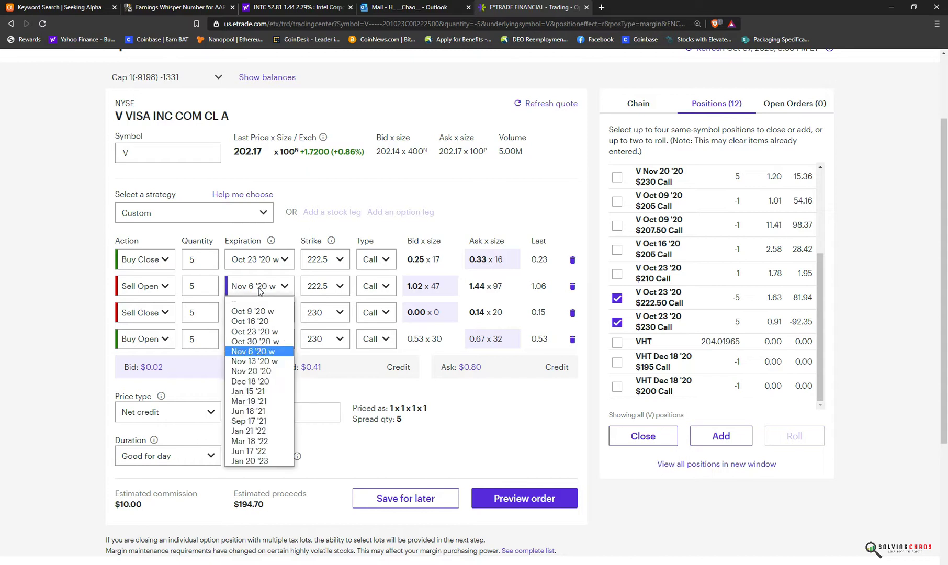
pyautogui.click(272, 347)
pyautogui.click(272, 340)
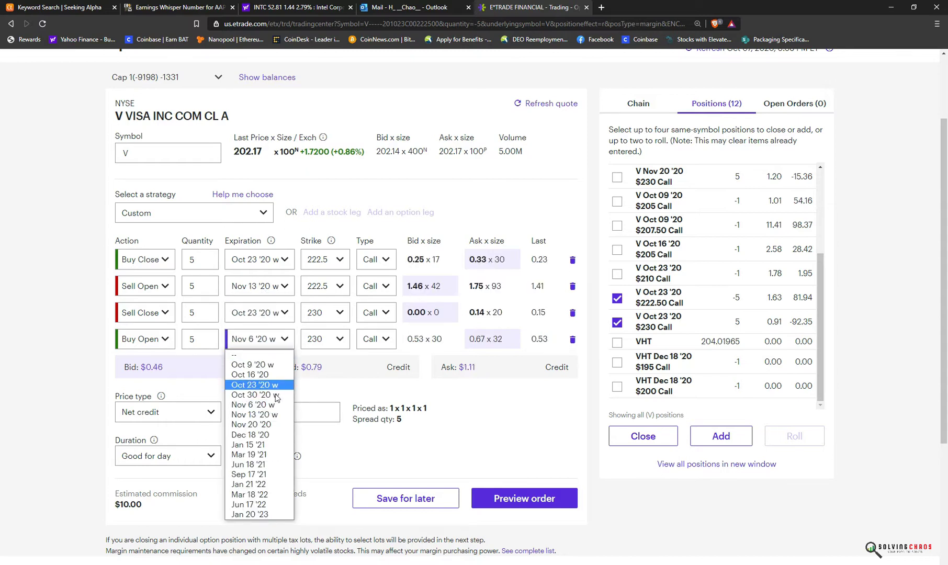
pyautogui.click(272, 409)
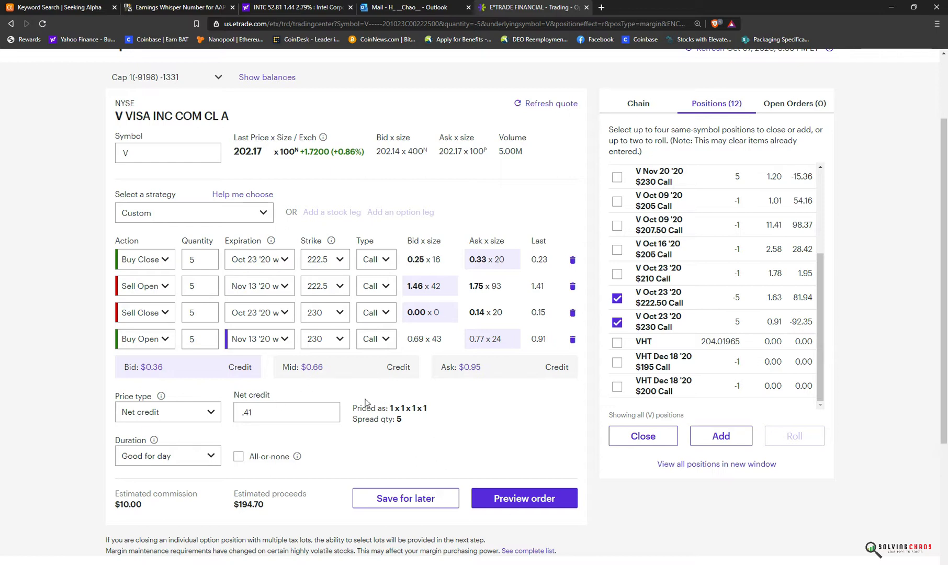
pyautogui.click(289, 403)
pyautogui.press('BackSpace')
pyautogui.write('66')
pyautogui.press('BackSpace')
pyautogui.press('BackSpace')
pyautogui.press('BackSpace')
pyautogui.write('66')
# Enter a 66 premium in the Roll row's Premium cell R10
pyautogui.hotkey('alt', 'Tab')
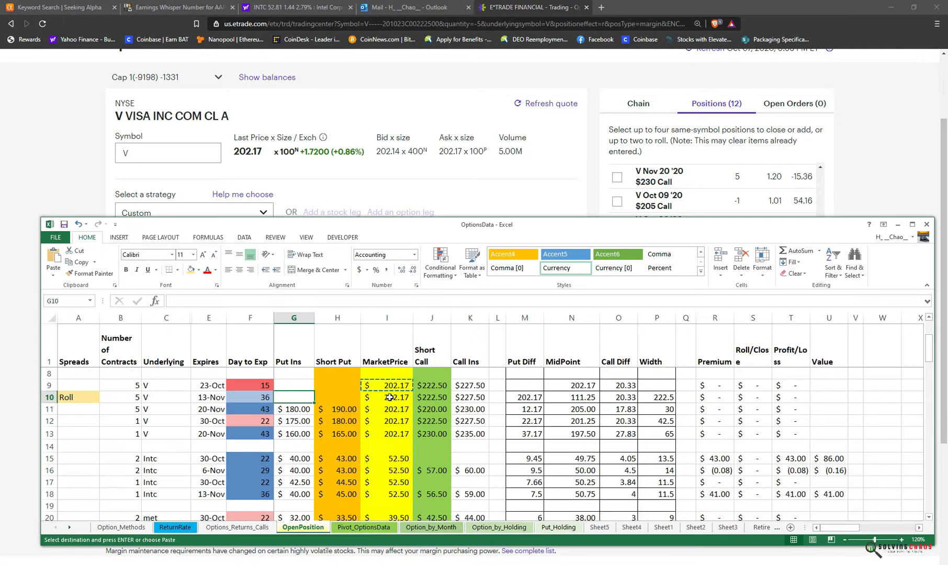
pyautogui.press('Right')
pyautogui.press('Right')
pyautogui.press('Right')
pyautogui.press('Right')
pyautogui.press('Right')
pyautogui.press('Right')
pyautogui.press('Right')
pyautogui.press('Right')
pyautogui.press('Right')
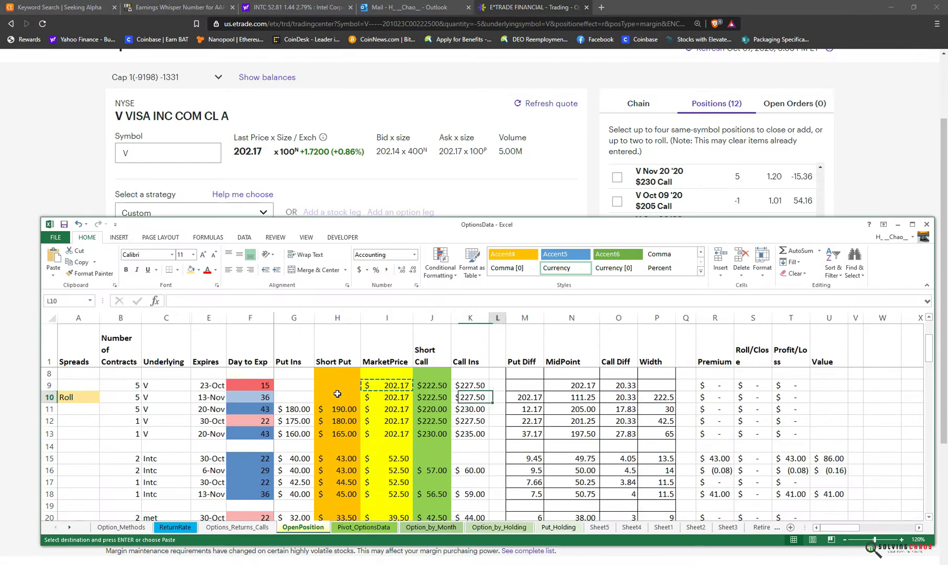
pyautogui.press('Right')
pyautogui.press('Right')
pyautogui.write('66')
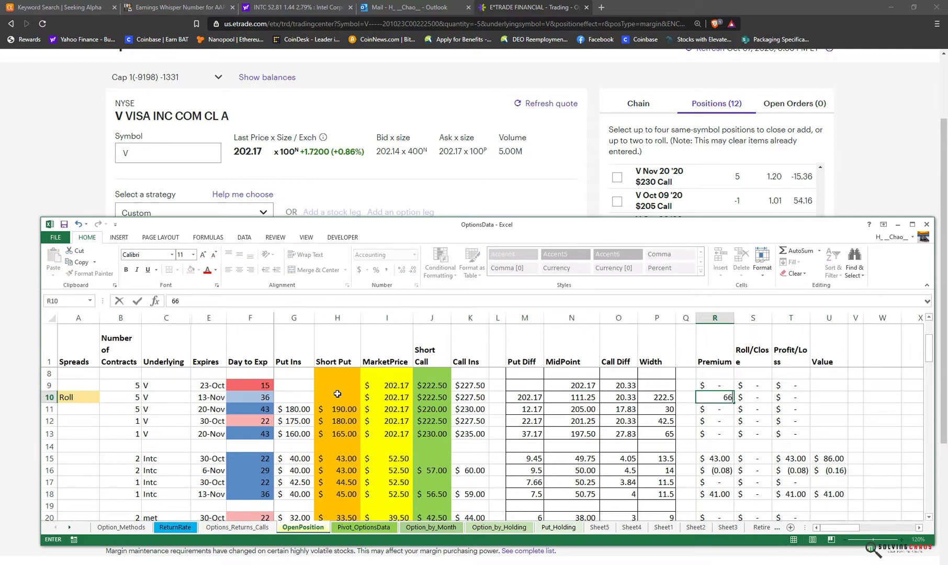
pyautogui.press('Up')
pyautogui.press('Down')
# Copy U15's value formula into the Roll row's Value cell U10
pyautogui.press('Right')
pyautogui.press('Right')
pyautogui.press('Right')
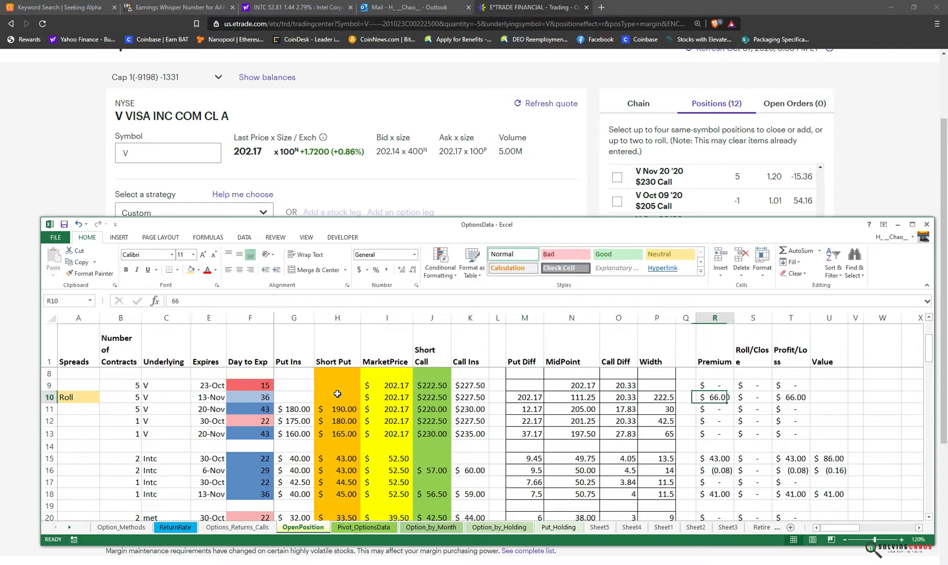
pyautogui.press('Down')
pyautogui.press('Down')
pyautogui.press('Down')
pyautogui.press('Down')
pyautogui.press('Down')
pyautogui.hotkey('ctrl', 'c')
pyautogui.press('Up')
pyautogui.press('Up')
pyautogui.press('Up')
pyautogui.press('Up')
pyautogui.press('Up')
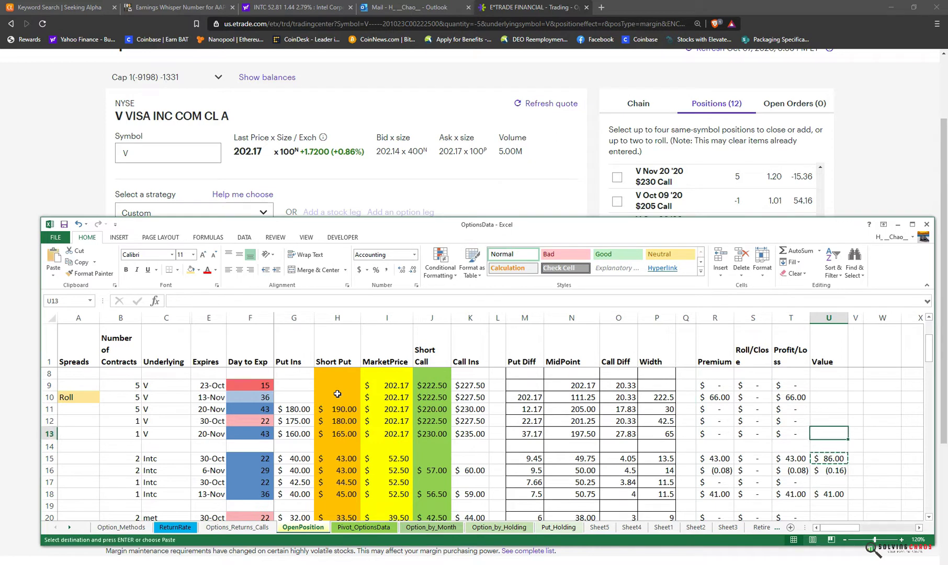
pyautogui.hotkey('ctrl', 'v')
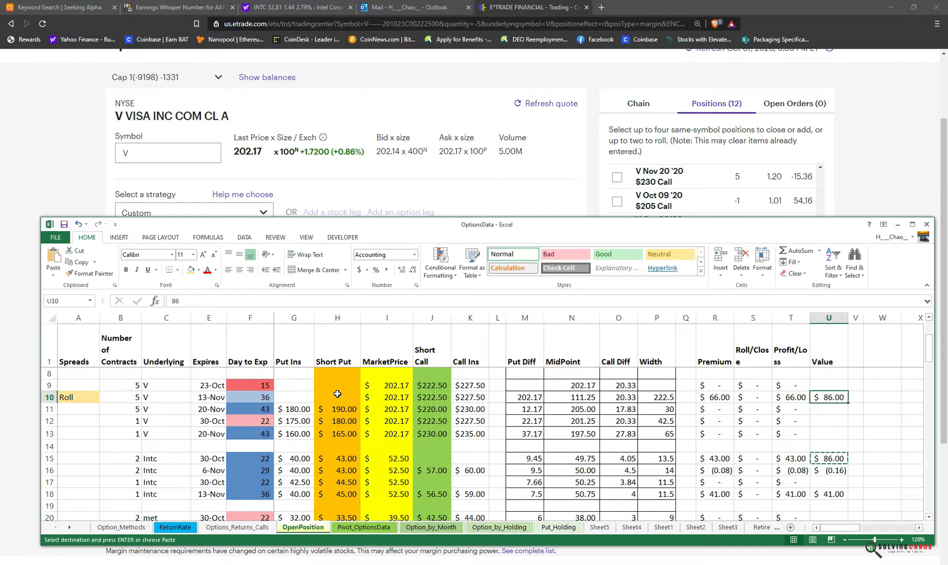
# Replace U10 with U18's value formula (=R10*B10), giving $330.00
pyautogui.press('Down')
pyautogui.press('Down')
pyautogui.press('Down')
pyautogui.press('Down')
pyautogui.press('Down')
pyautogui.press('Down')
pyautogui.press('Down')
pyautogui.press('Down')
pyautogui.press('Down')
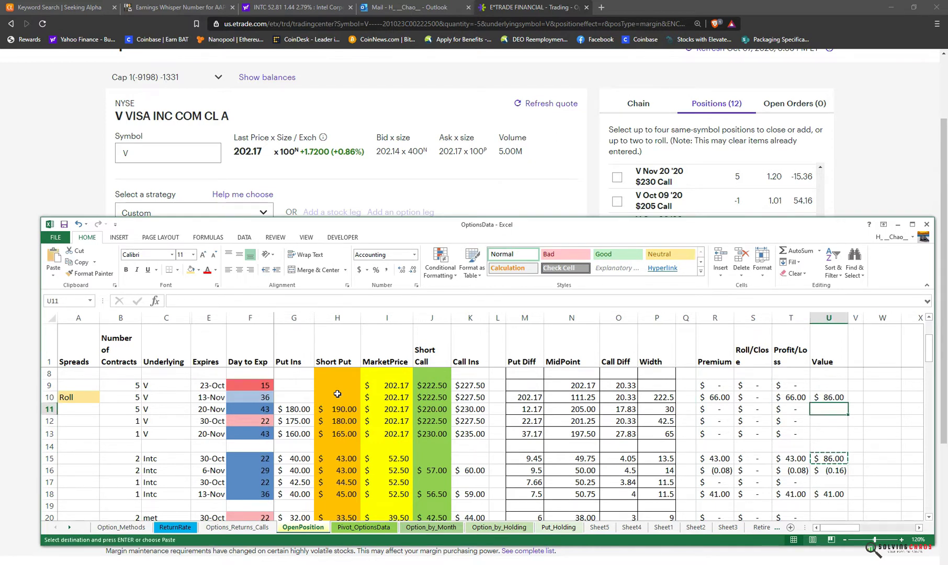
pyautogui.press('Up')
pyautogui.hotkey('ctrl', 'c')
pyautogui.press('Up')
pyautogui.press('Up')
pyautogui.press('Up')
pyautogui.press('Up')
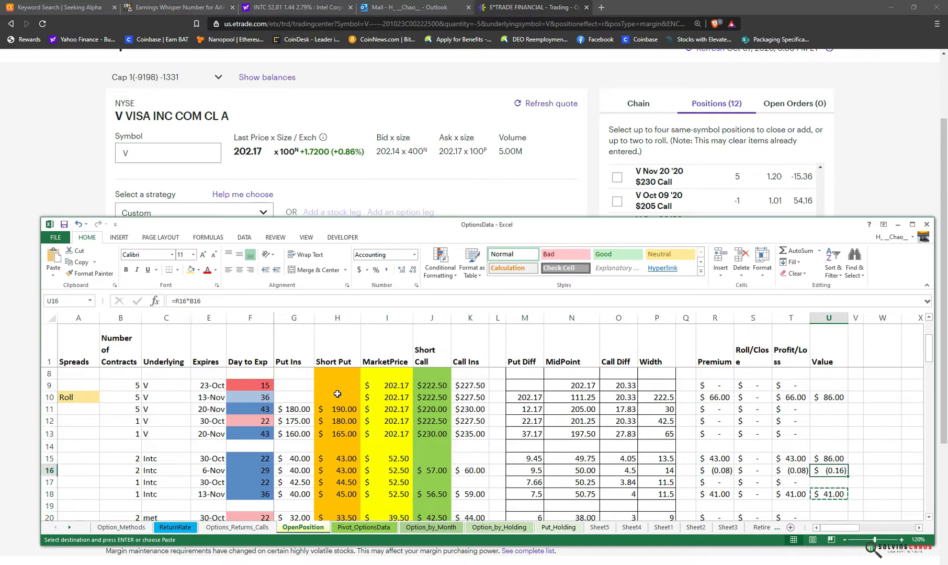
pyautogui.press('Up')
pyautogui.press('Up')
pyautogui.press('Up')
pyautogui.press('Up')
pyautogui.hotkey('ctrl', 'v')
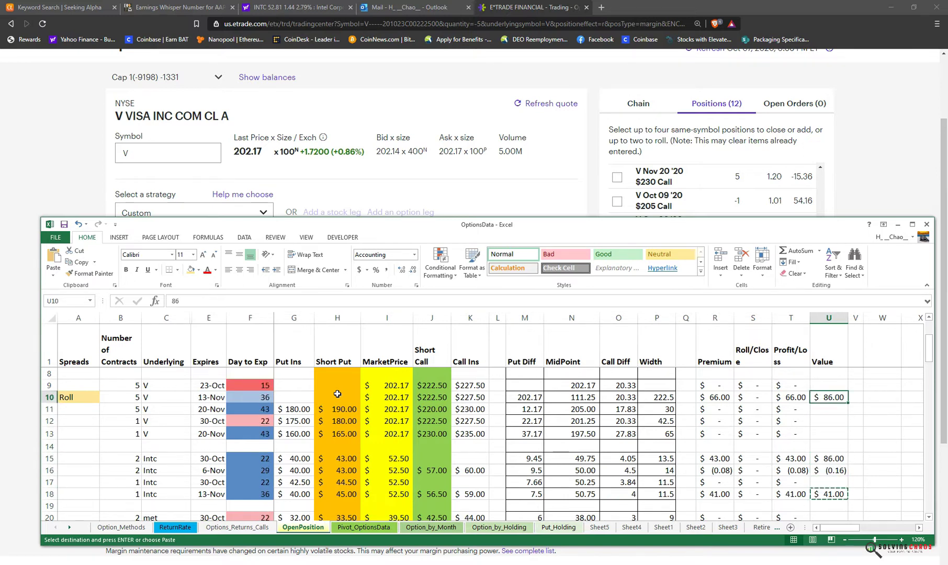
pyautogui.press('Up')
pyautogui.press('Down')
pyautogui.press('Left')
pyautogui.press('Left')
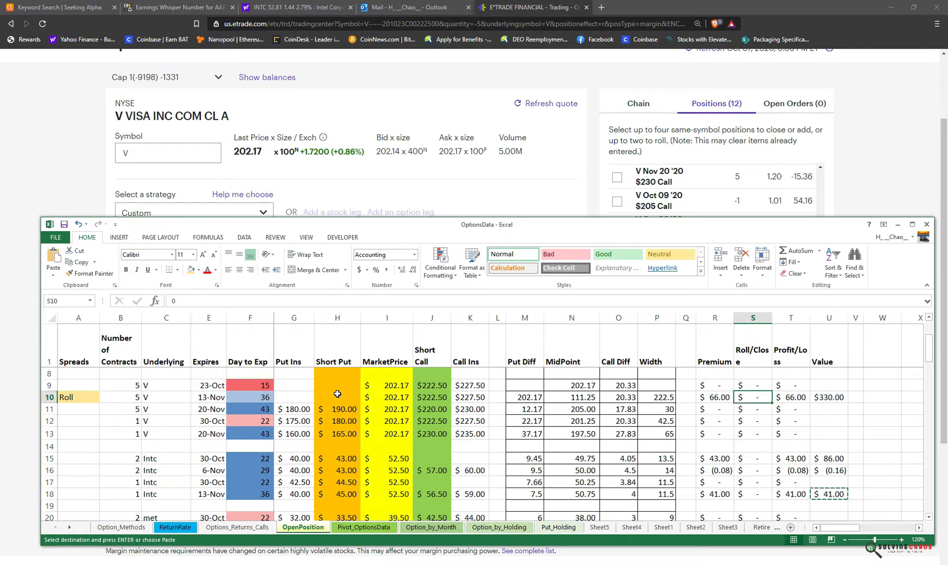
pyautogui.press('Left')
pyautogui.hotkey('alt', 'Tab')
pyautogui.hotkey('alt', 'Tab')
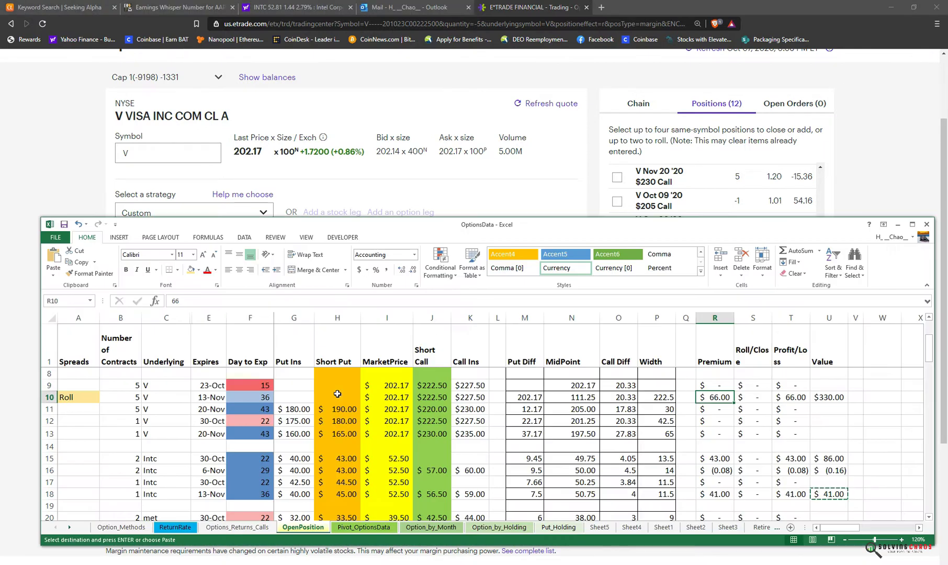
# Review O10, E13 and J13 in the tracker without editing, then return to E*TRADE
pyautogui.press('Right')
pyautogui.hotkey('alt', 'Tab')
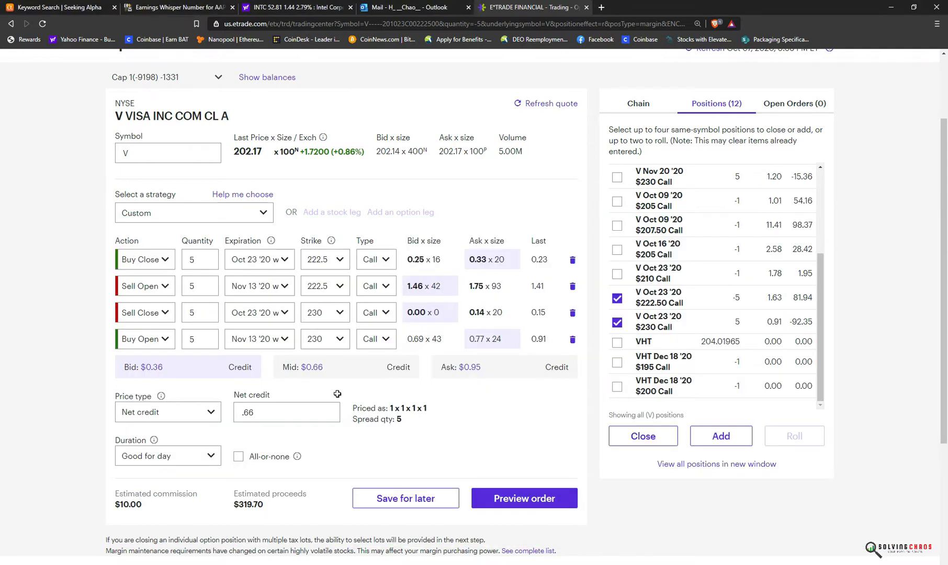
pyautogui.hotkey('alt', 'Tab')
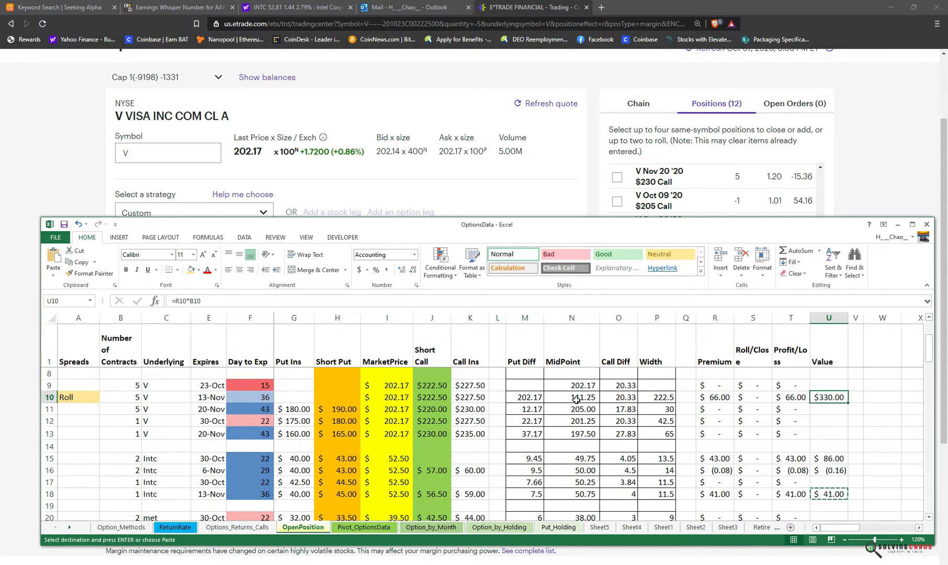
pyautogui.click(627, 400)
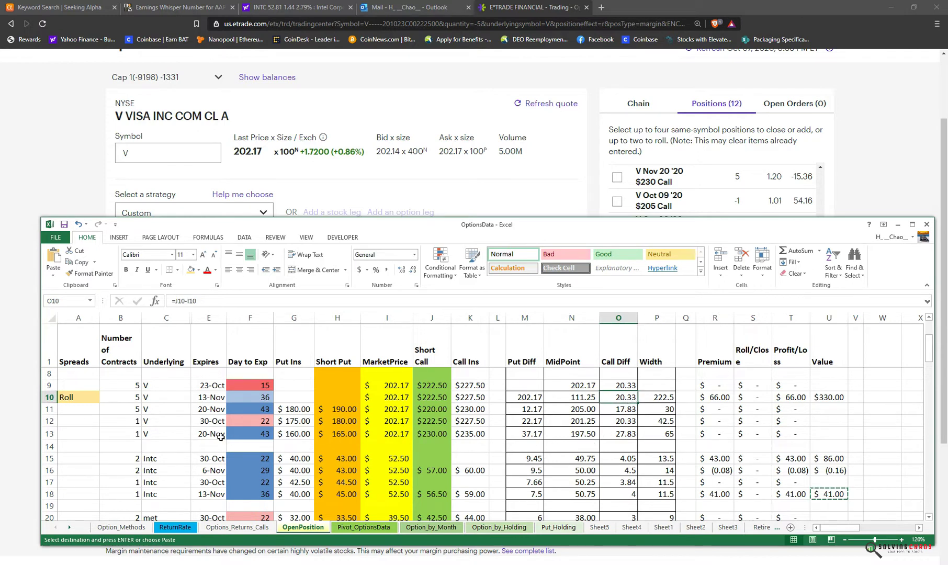
pyautogui.click(220, 437)
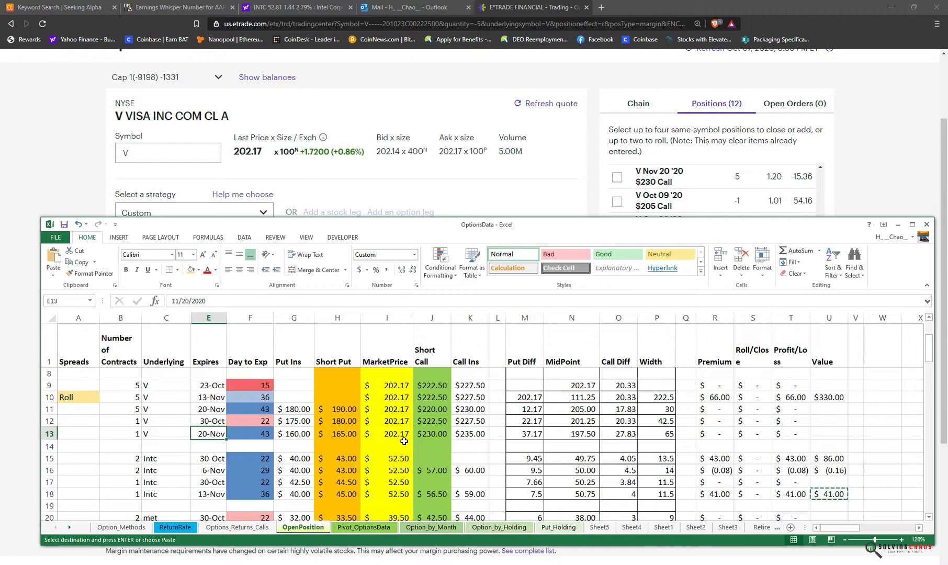
pyautogui.click(437, 436)
pyautogui.hotkey('alt', 'Tab')
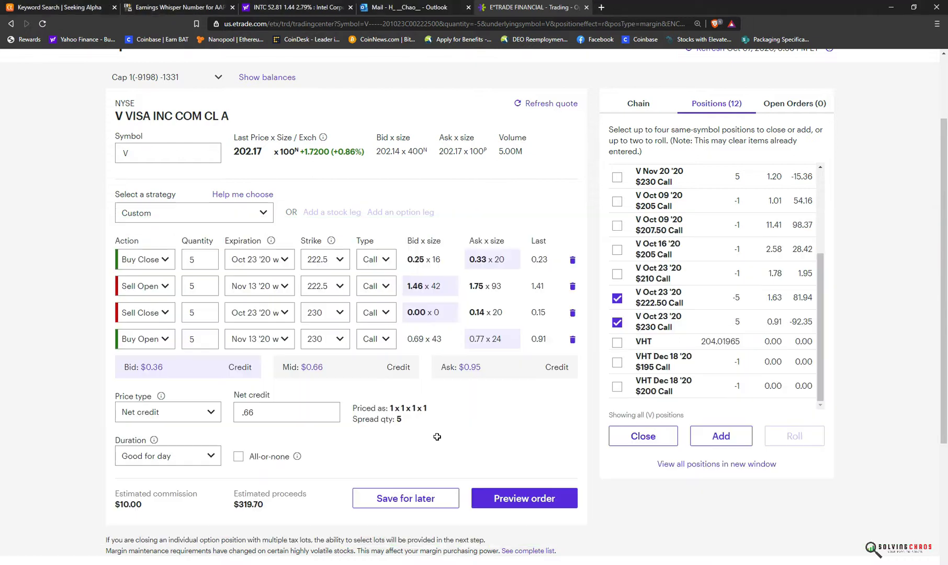
# Set the sell-to-open leg's strike to 225
pyautogui.click(340, 287)
pyautogui.scroll(-1, 330, 471)
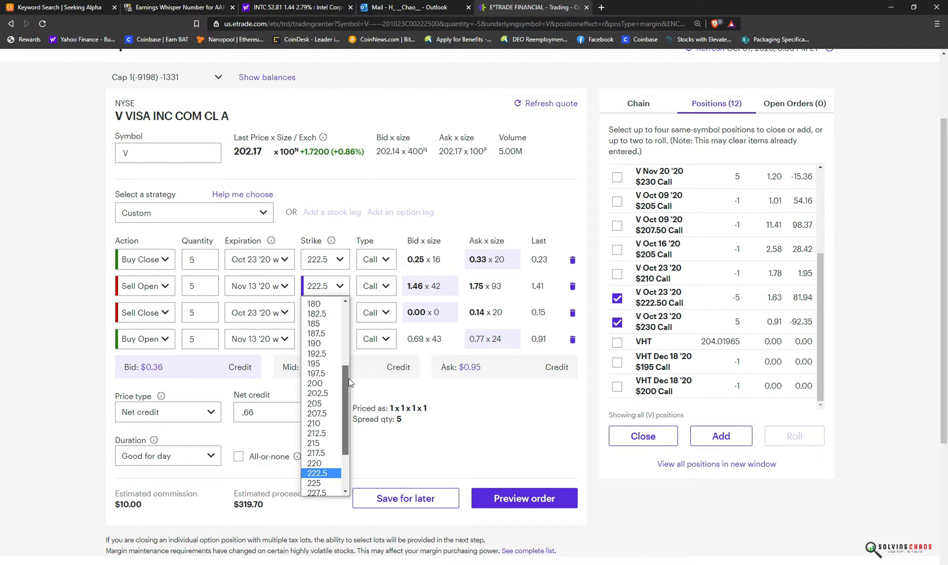
pyautogui.click(332, 482)
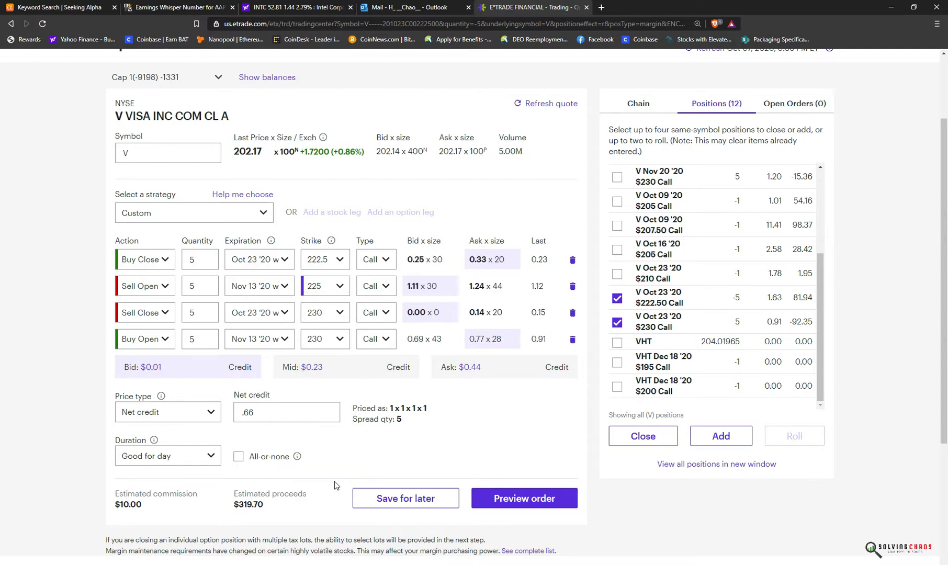
pyautogui.hotkey('alt', 'Tab')
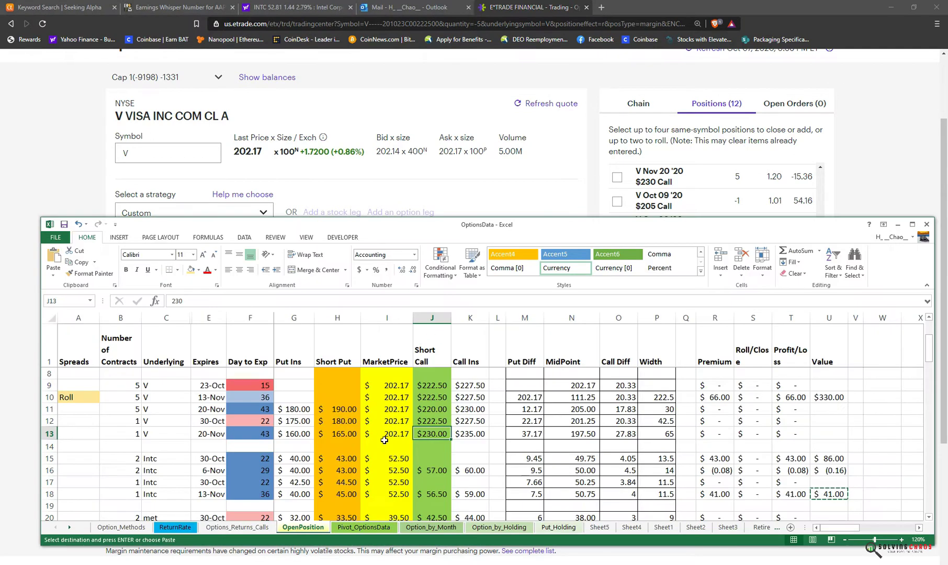
pyautogui.hotkey('alt', 'Tab')
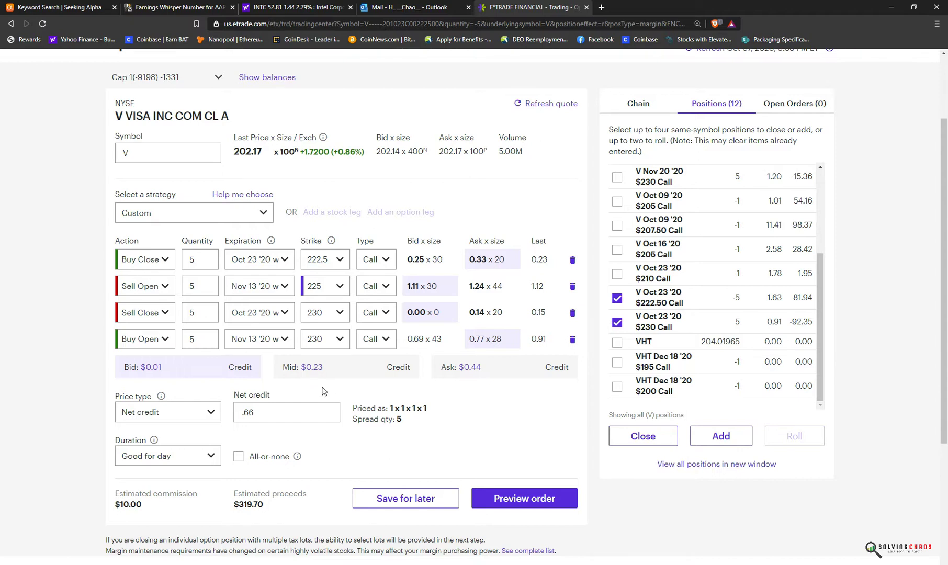
pyautogui.hotkey('alt', 'Tab')
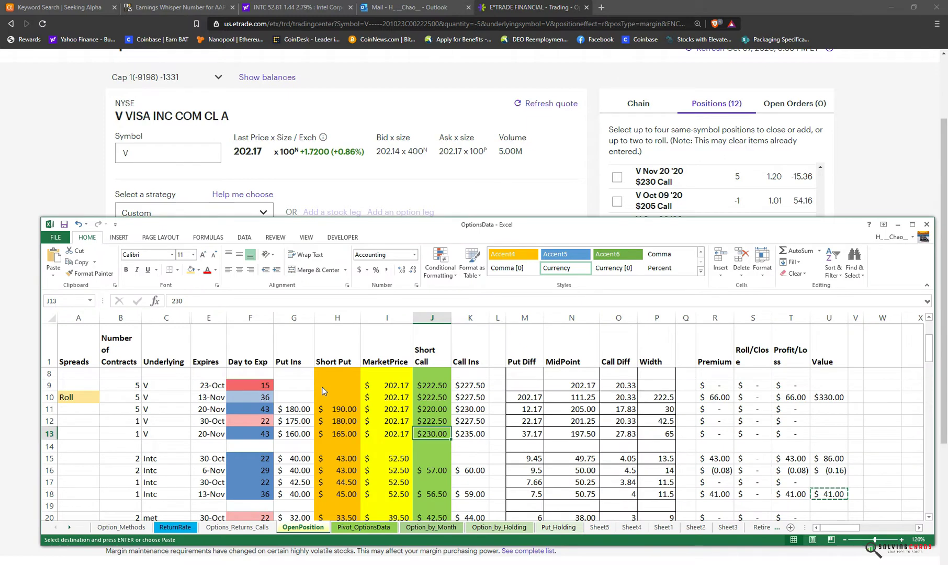
pyautogui.hotkey('alt', 'Tab')
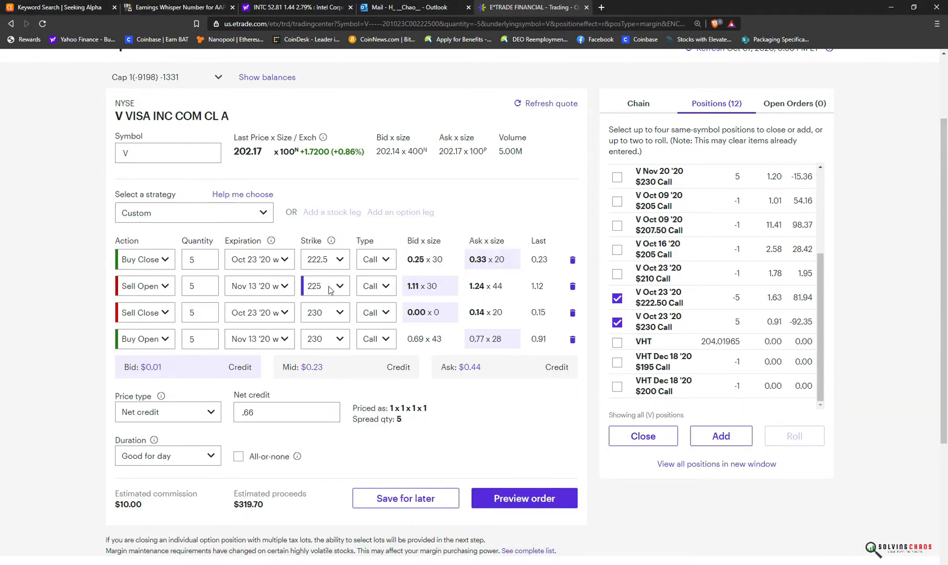
# Set the buy-to-open leg's strike to 235
pyautogui.click(336, 342)
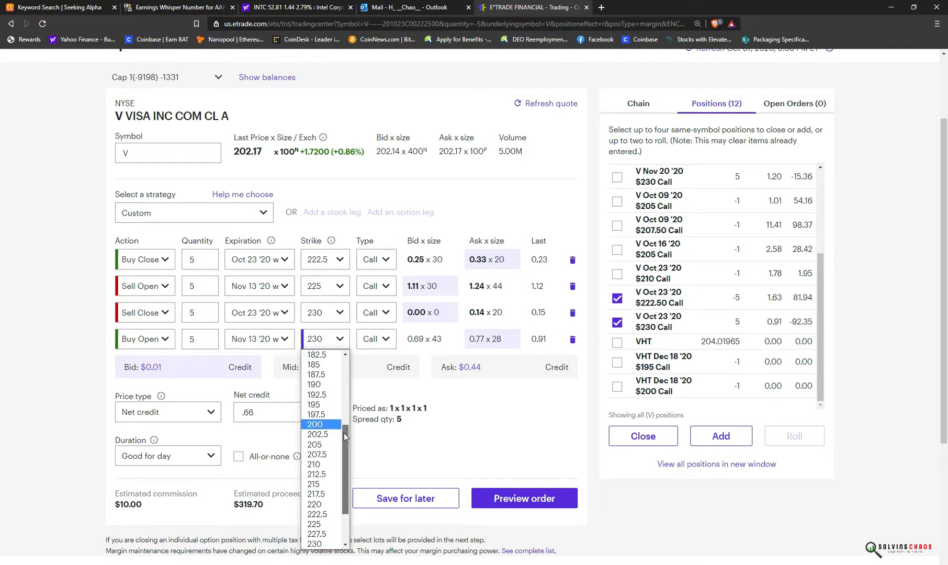
pyautogui.scroll(-2, 329, 523)
pyautogui.scroll(-1, 329, 539)
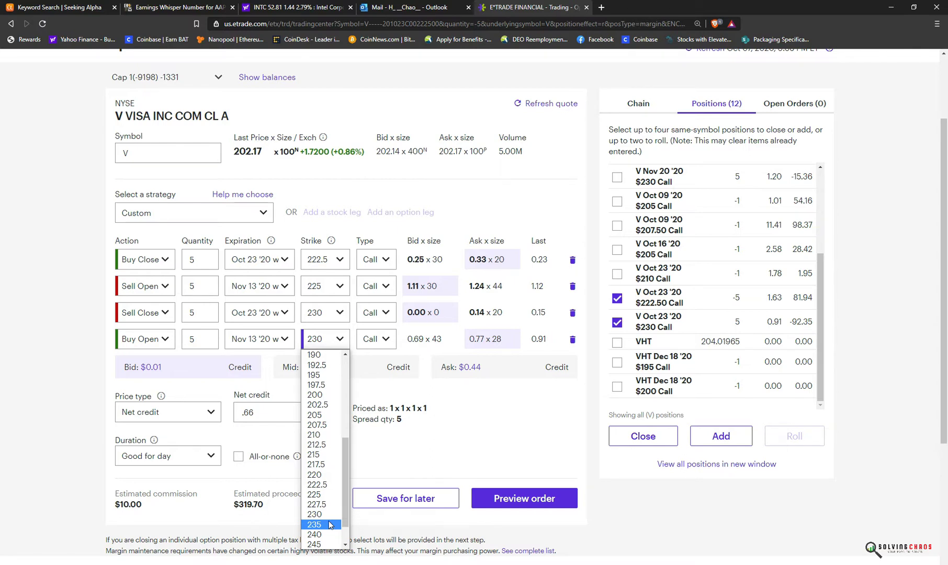
pyautogui.click(329, 524)
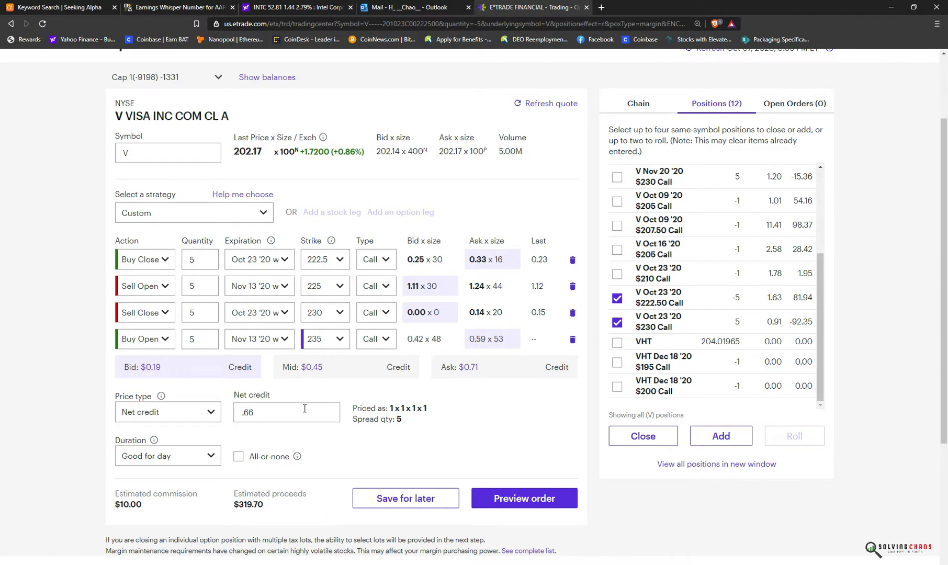
pyautogui.click(278, 415)
# Change the roll's net credit limit to .45
pyautogui.write('.66')
pyautogui.press('BackSpace')
pyautogui.press('BackSpace')
pyautogui.write('45')
# Label the first V row 'Close' in the Spreads column and check F9's days-to-expiry formula
pyautogui.hotkey('alt', 'Tab')
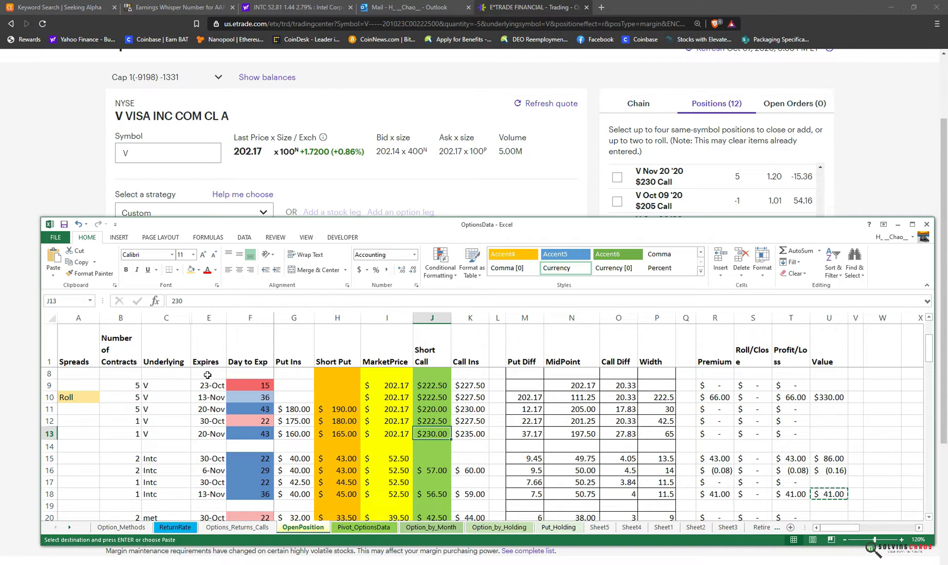
pyautogui.click(77, 388)
pyautogui.write('Close')
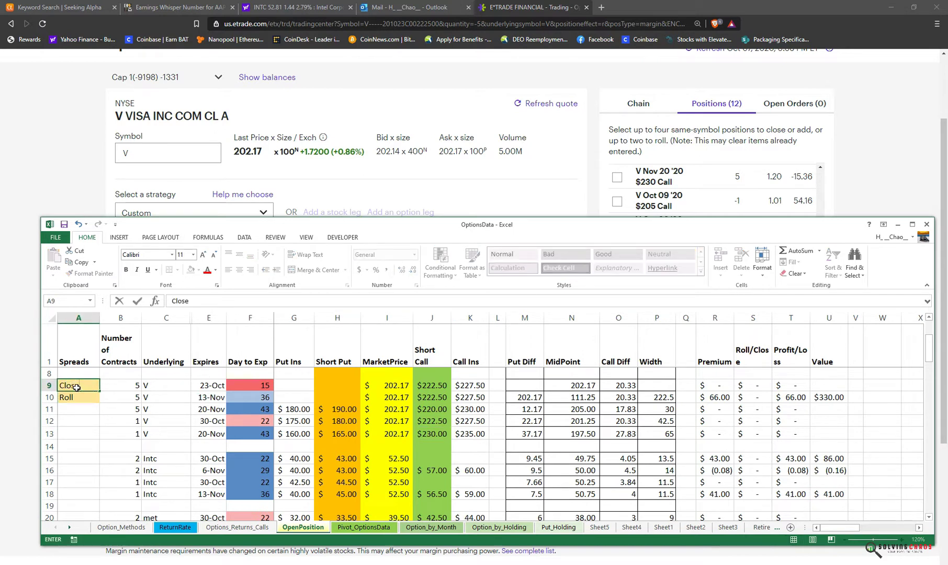
pyautogui.press('Return')
pyautogui.press('Right')
pyautogui.press('Right')
pyautogui.press('Right')
pyautogui.press('Right')
pyautogui.press('Right')
pyautogui.press('Right')
pyautogui.press('Right')
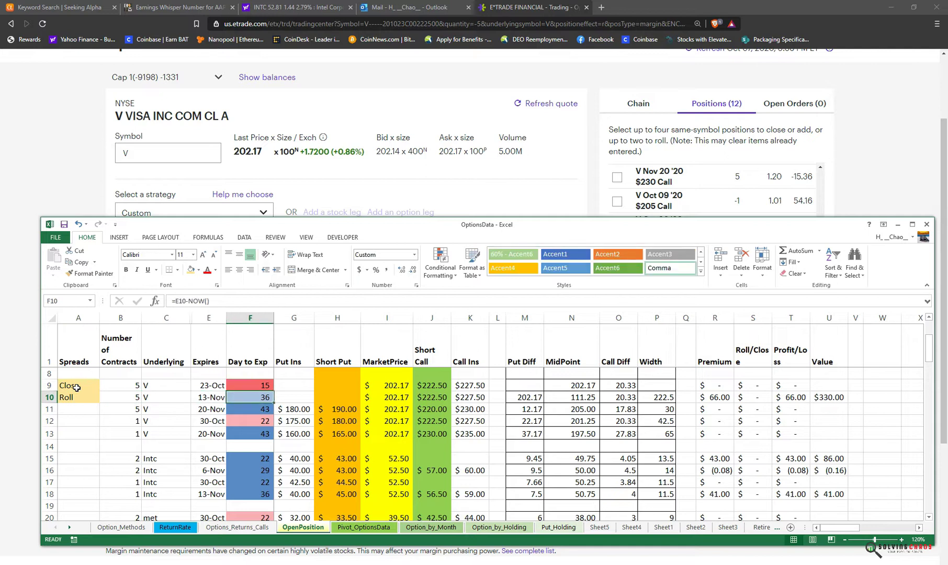
pyautogui.press('Left')
pyautogui.press('Left')
pyautogui.press('Left')
pyautogui.press('Up')
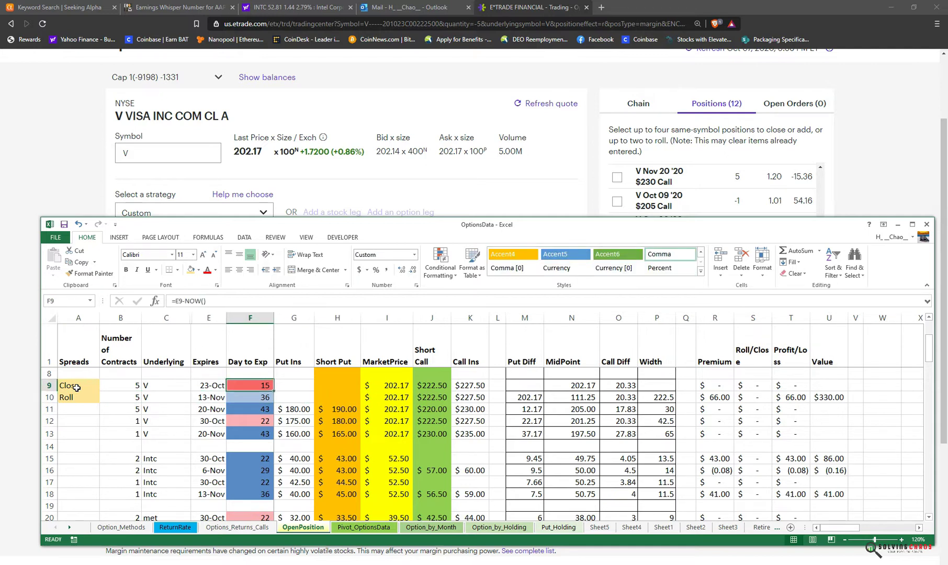
pyautogui.press('Down')
# Enter 45 as the Roll row's premium in R10, then return to E*TRADE
pyautogui.press('Right')
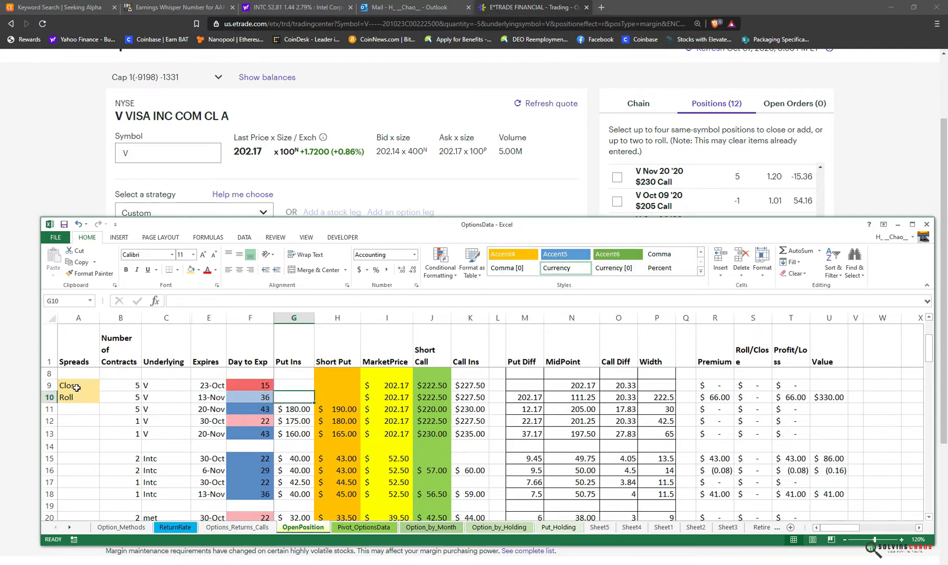
pyautogui.hotkey('shift', 'Right')
pyautogui.press('Right')
pyautogui.press('Right')
pyautogui.press('Right')
pyautogui.press('Right')
pyautogui.press('Right')
pyautogui.press('Right')
pyautogui.press('Right')
pyautogui.press('Right')
pyautogui.press('Right')
pyautogui.press('Right')
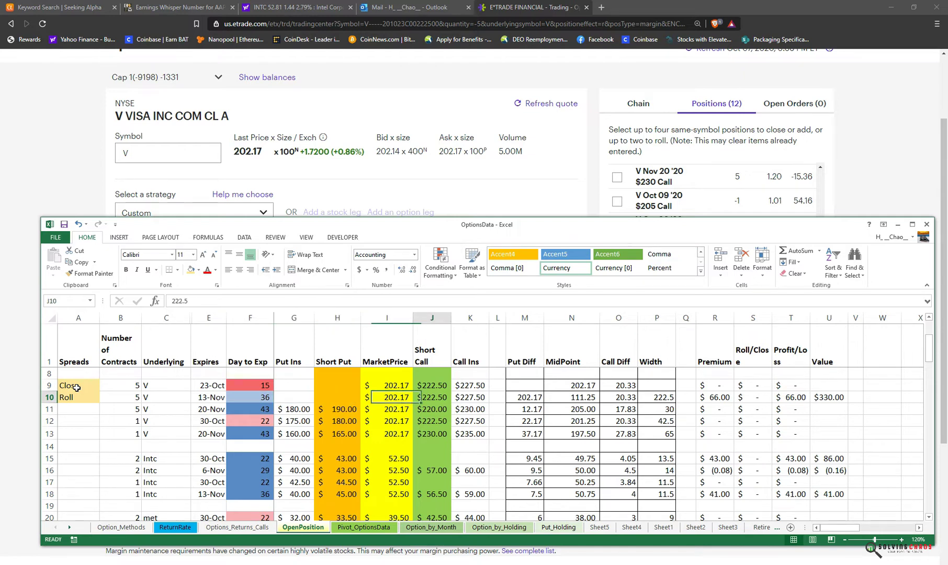
pyautogui.press('Right')
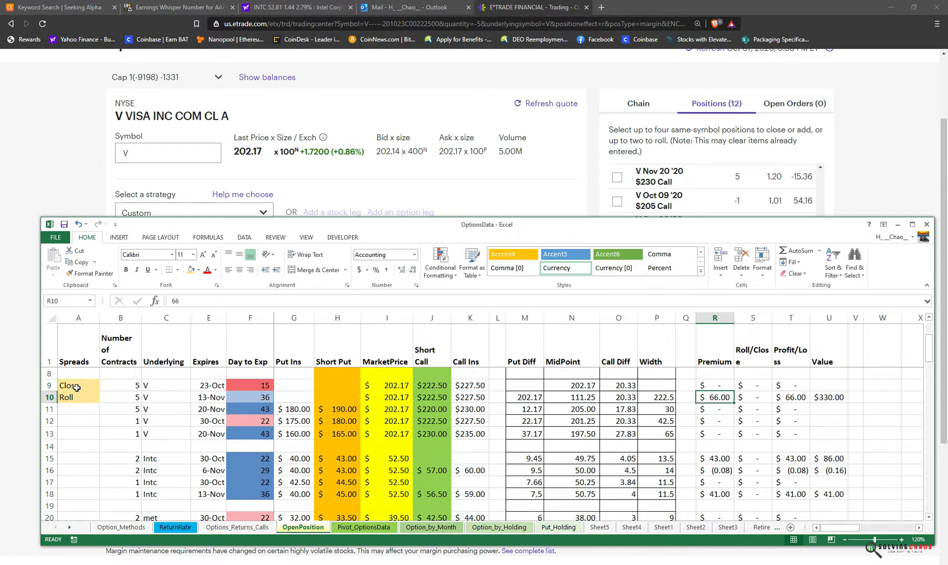
pyautogui.hotkey('alt', 'Tab')
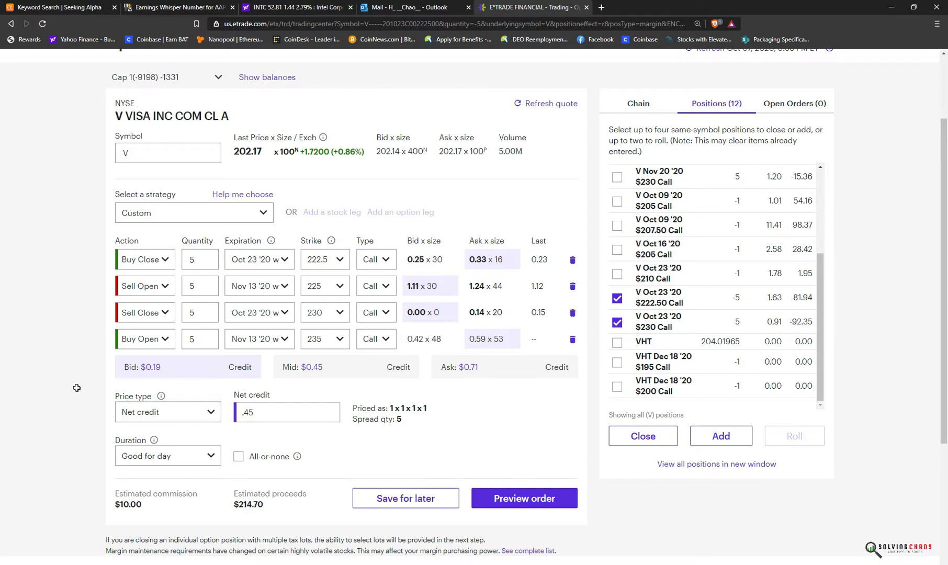
pyautogui.hotkey('alt', 'Tab')
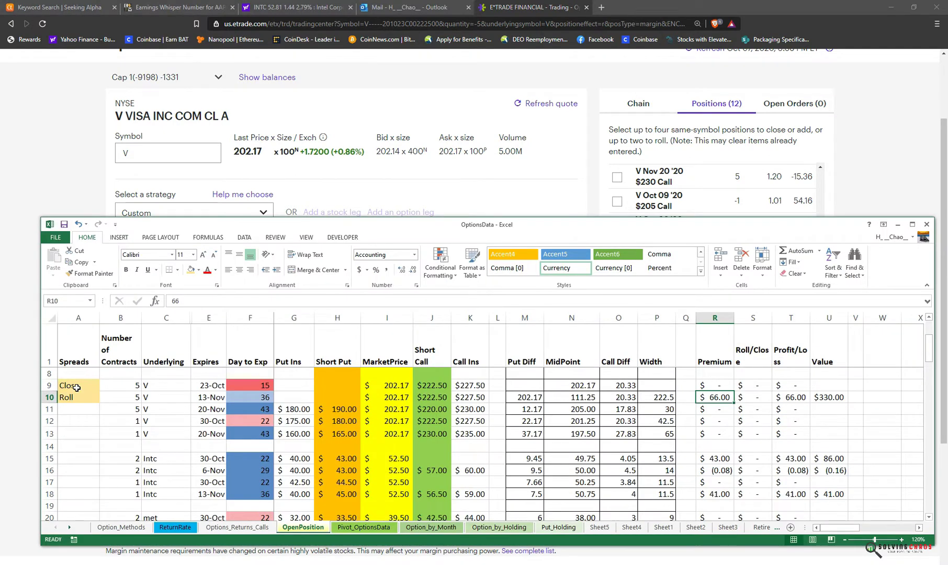
pyautogui.write('45')
pyautogui.press('Right')
pyautogui.press('Right')
pyautogui.press('Right')
pyautogui.press('Right')
pyautogui.press('Right')
pyautogui.hotkey('alt', 'Tab')
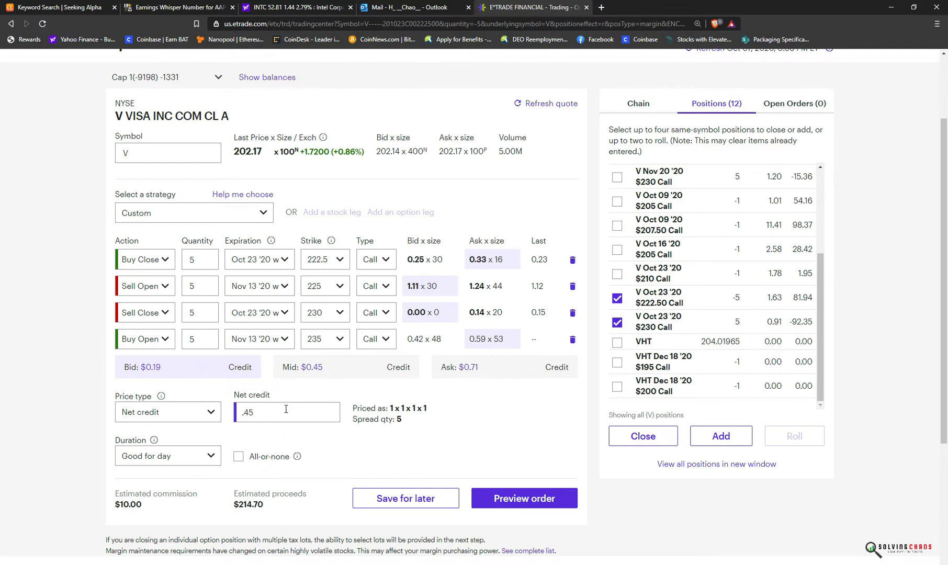
# Place the 5-contract Visa roll at a .54 net credit, good for 60 days
pyautogui.press('BackSpace')
pyautogui.press('BackSpace')
pyautogui.write('54')
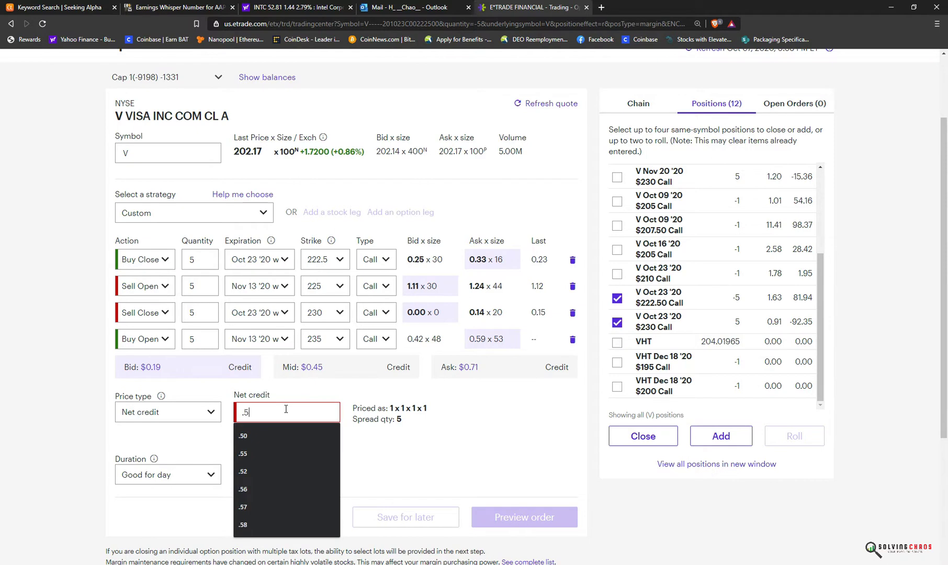
pyautogui.click(187, 456)
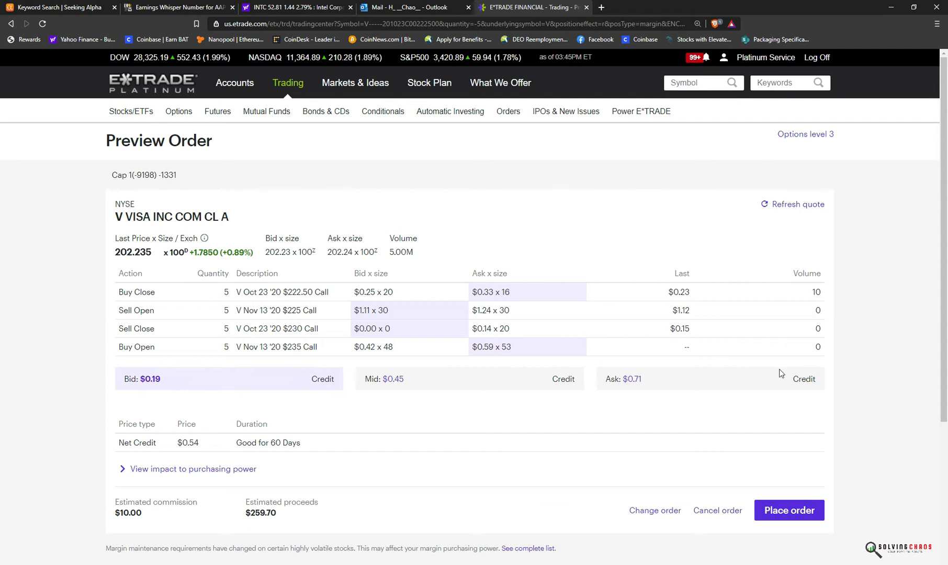
pyautogui.click(790, 511)
pyautogui.moveTo(720, 53)
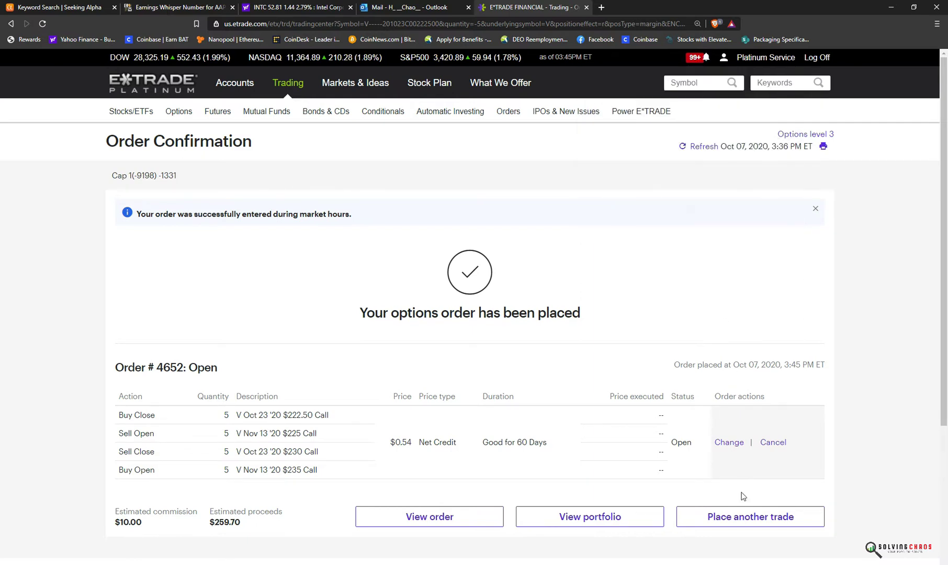
pyautogui.click(737, 516)
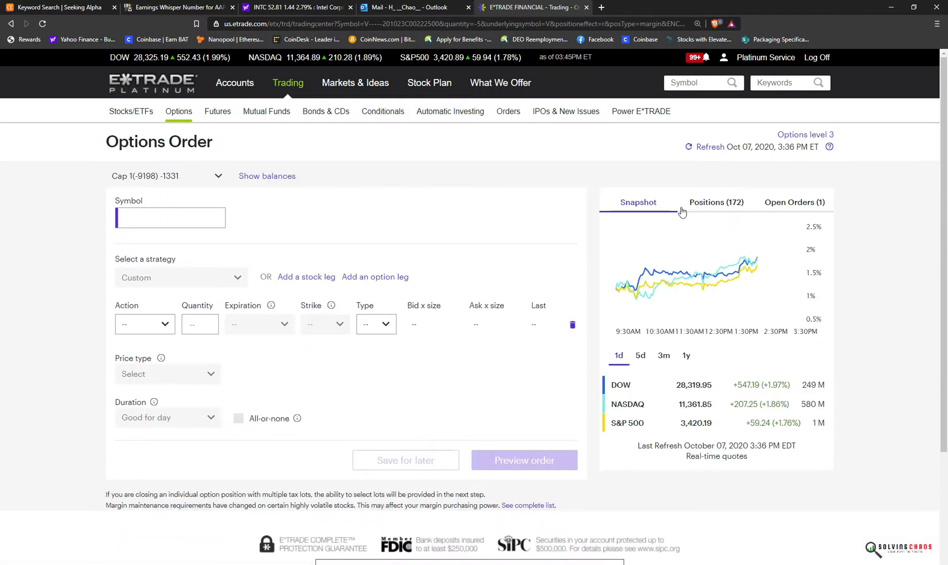
# Replace the open Visa roll order with one at a $0.50 net credit
pyautogui.click(796, 208)
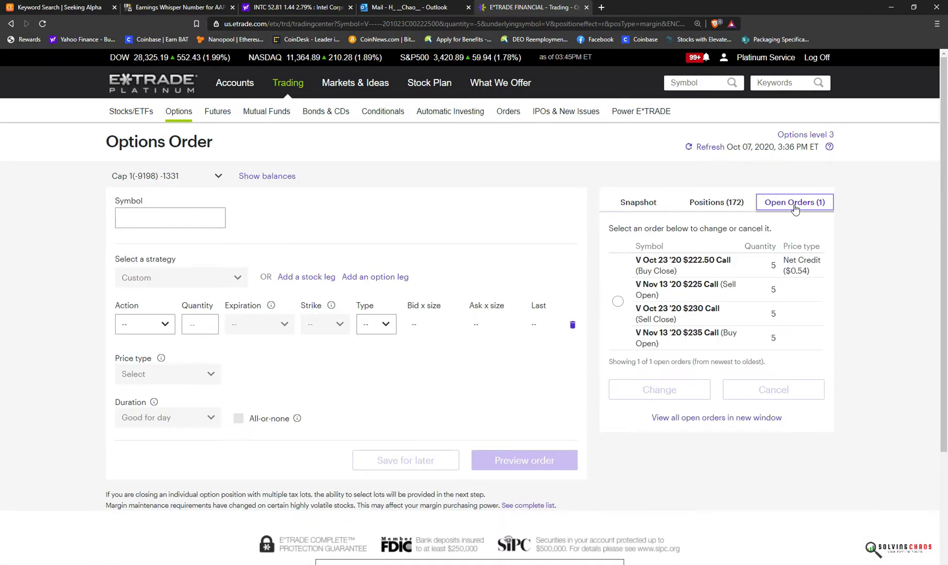
pyautogui.click(703, 59)
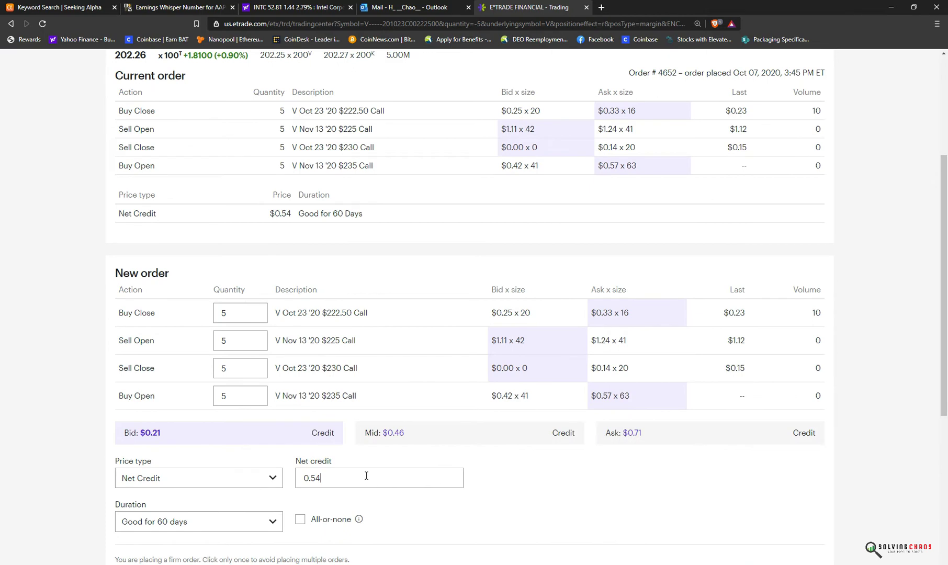
pyautogui.click(366, 475)
pyautogui.press('BackSpace')
pyautogui.write('0')
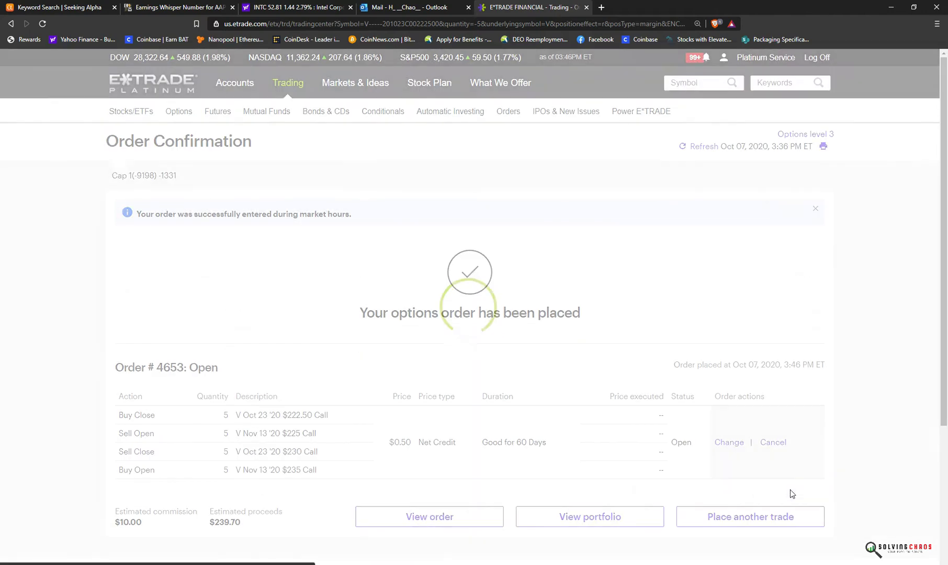
pyautogui.click(704, 59)
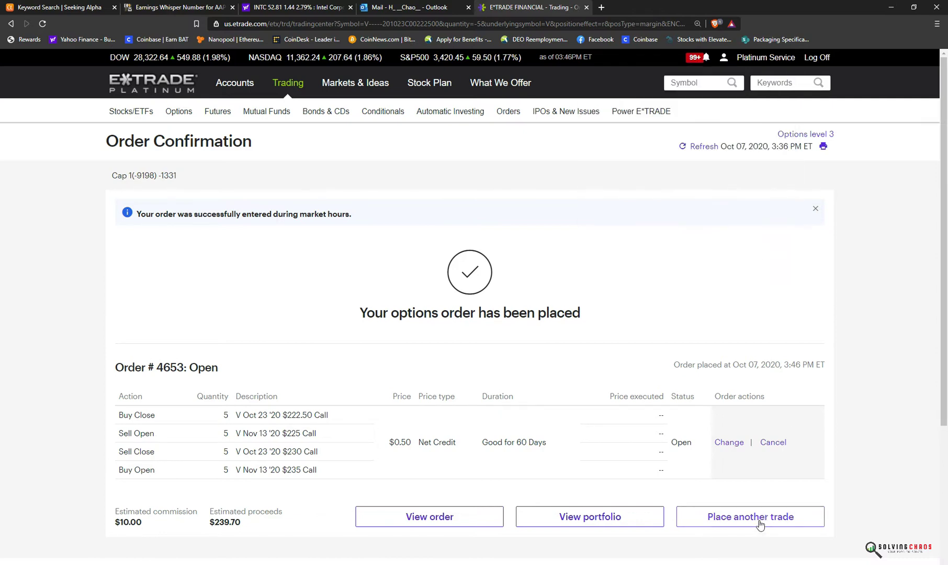
pyautogui.moveTo(703, 58)
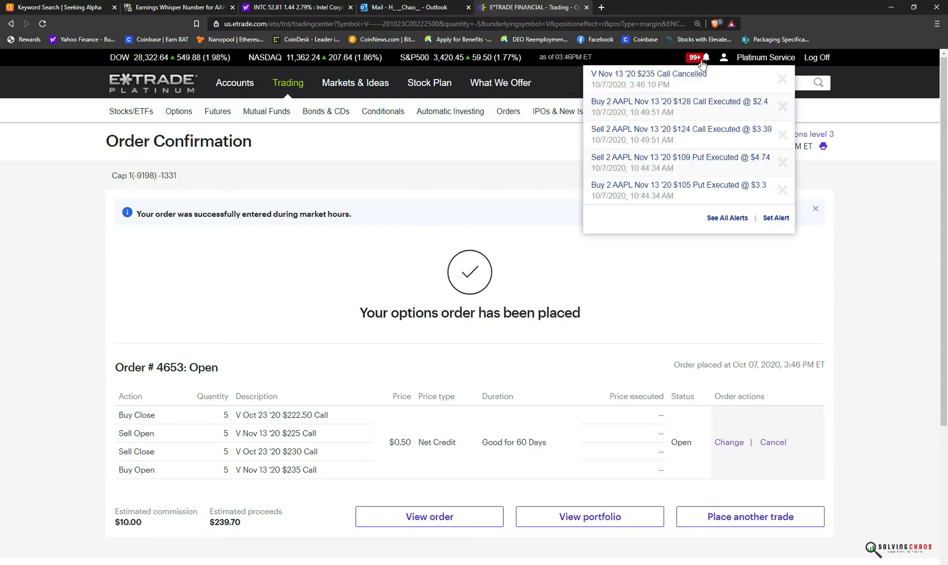
# Change the Visa roll order to a $0.48 net credit and place it
pyautogui.click(781, 513)
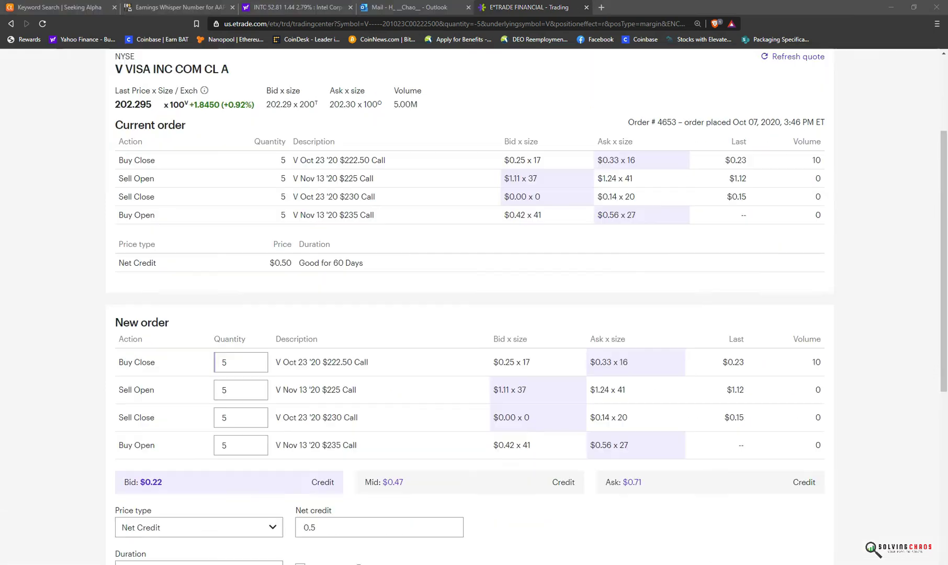
pyautogui.click(338, 530)
pyautogui.write('49')
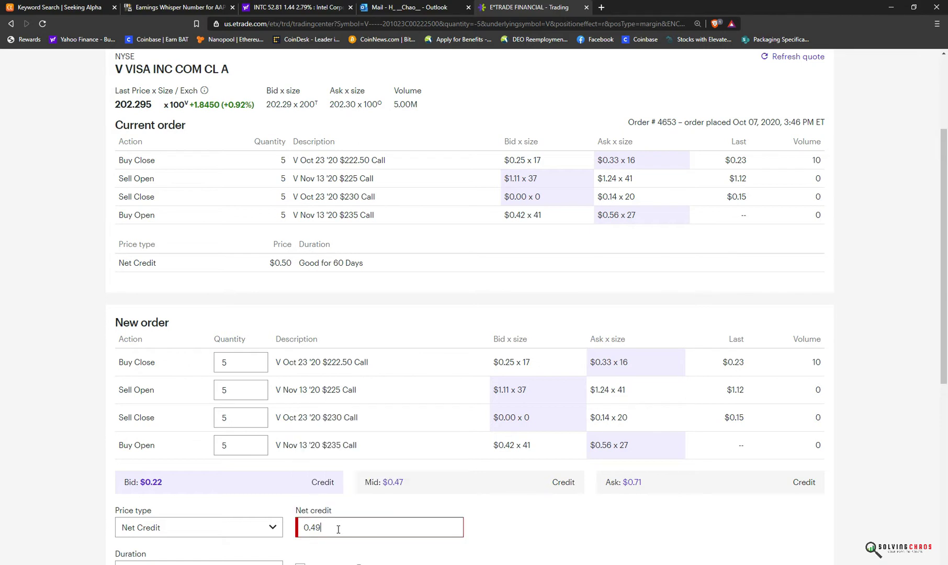
pyautogui.press('BackSpace')
pyautogui.write('8')
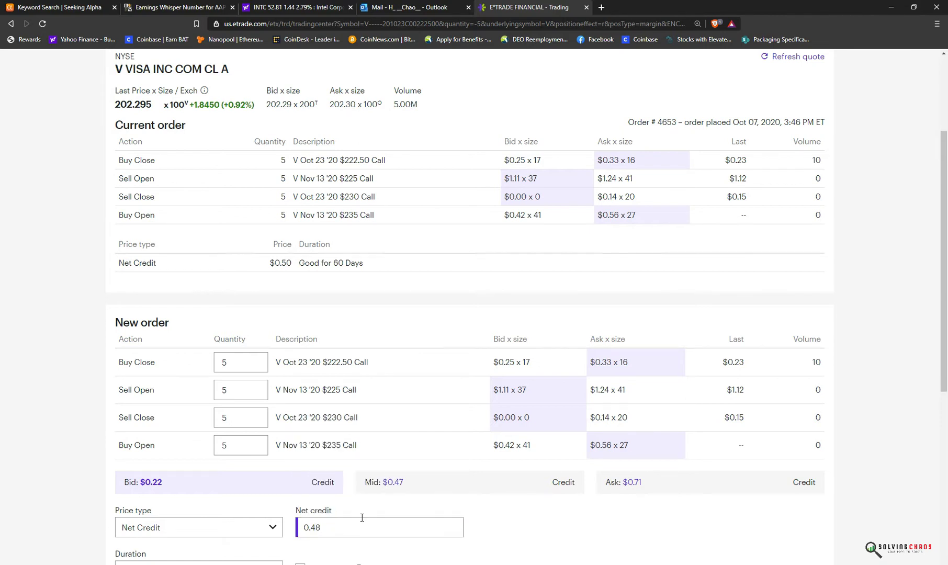
pyautogui.scroll(-3, 361, 517)
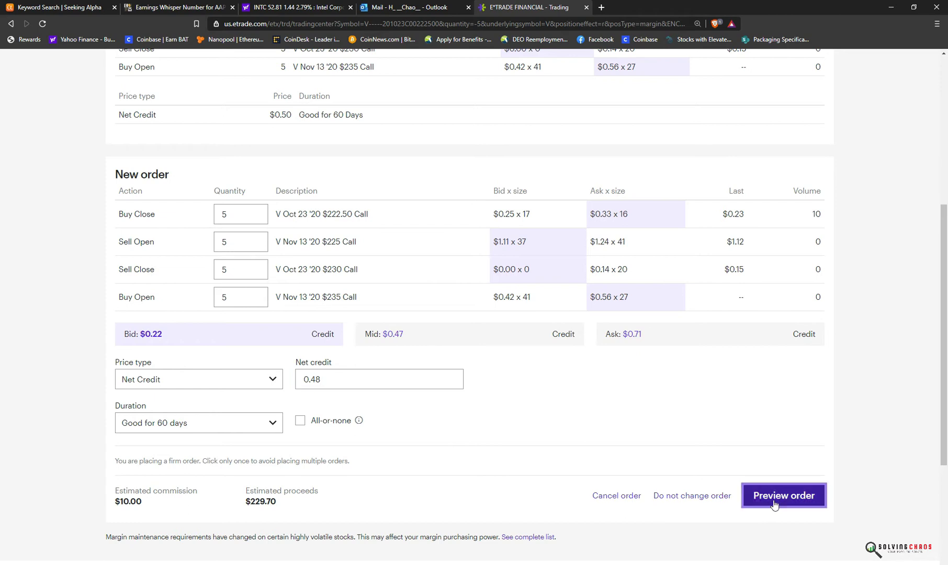
pyautogui.click(775, 503)
pyautogui.click(783, 492)
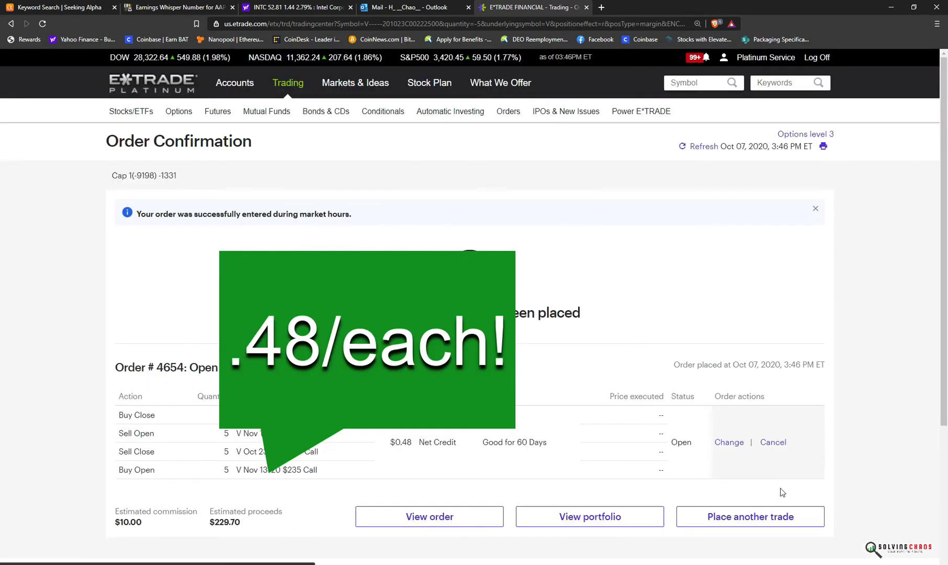
pyautogui.click(772, 520)
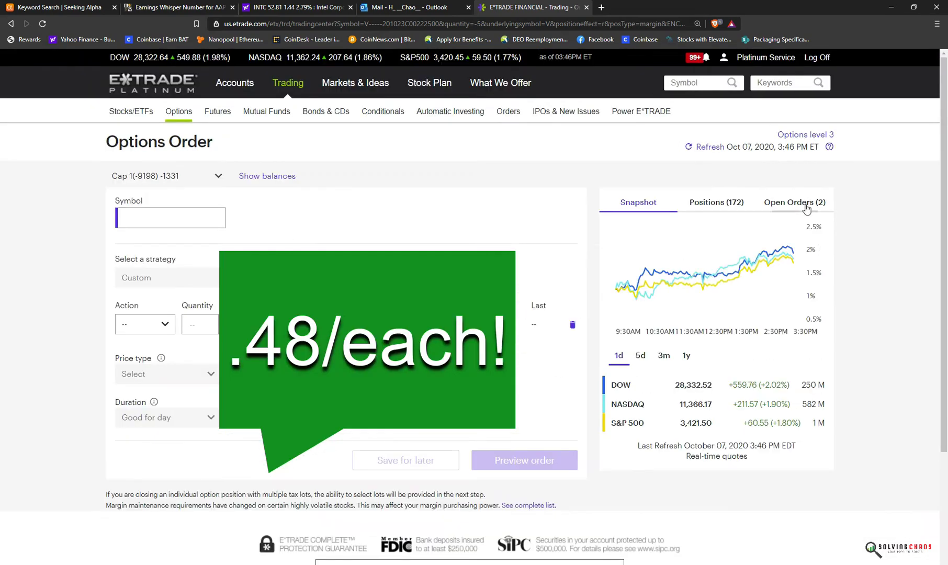
# Confirm the roll filled with no open orders, enter symbol V, then switch to Excel
pyautogui.click(703, 59)
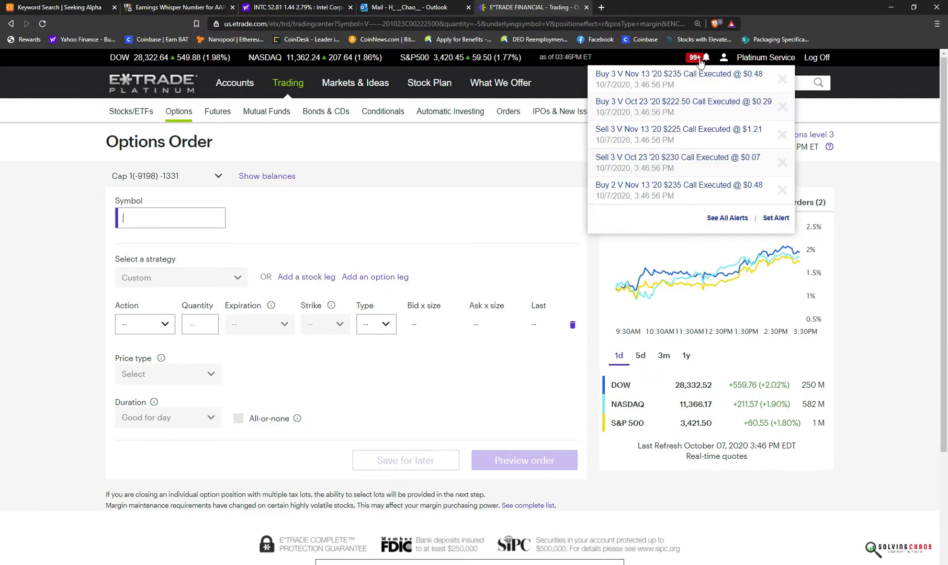
pyautogui.click(803, 205)
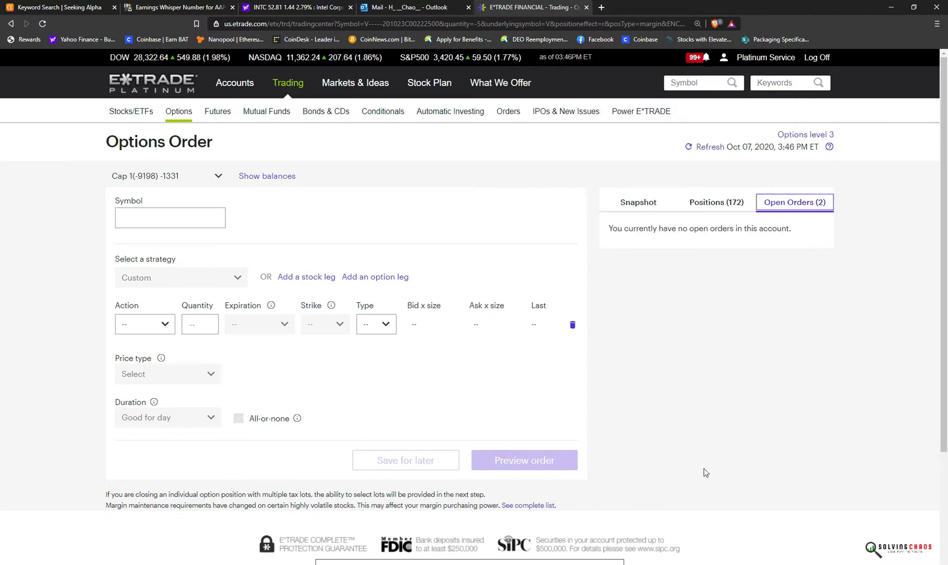
pyautogui.click(172, 208)
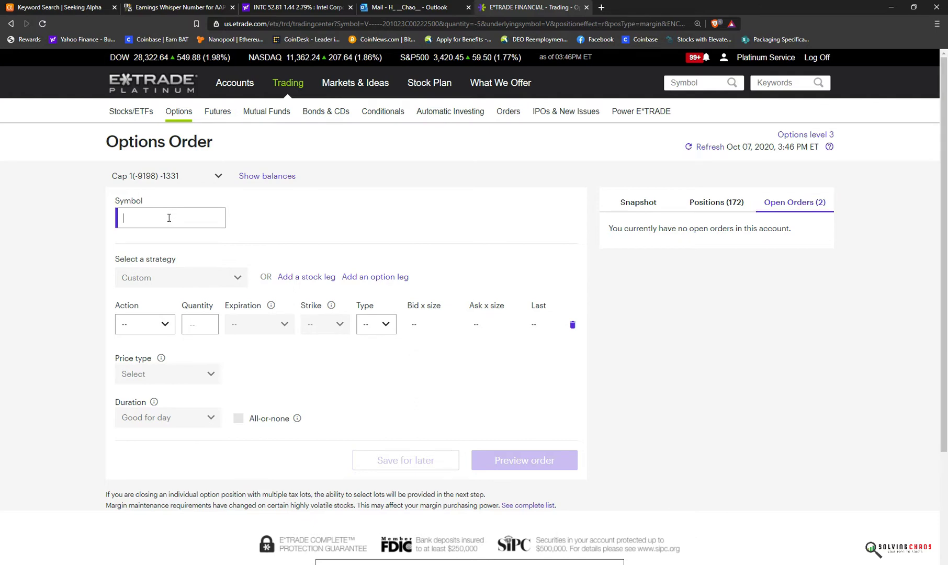
pyautogui.write('V')
pyautogui.hotkey('alt', 'Tab')
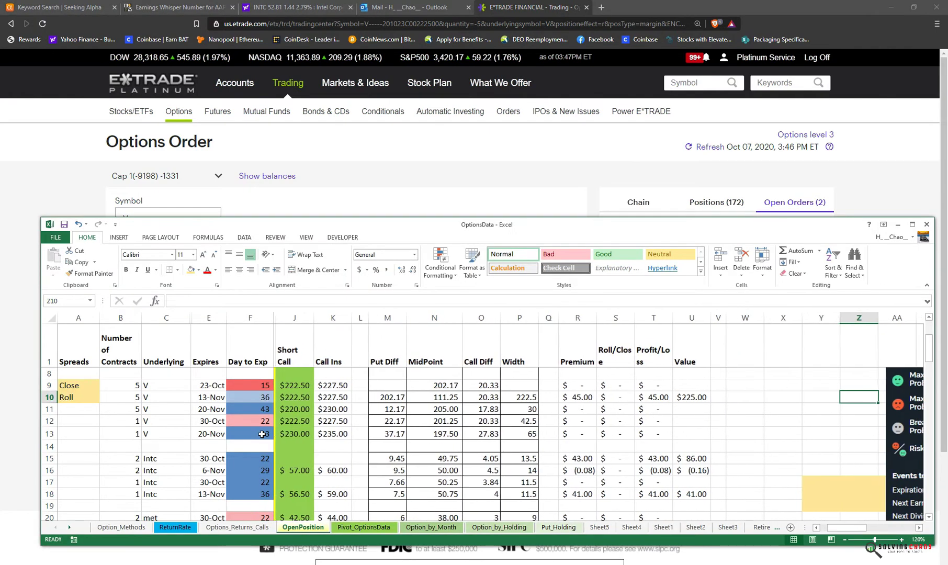
pyautogui.press('Home')
pyautogui.press('Right')
pyautogui.press('Right')
pyautogui.press('Right')
pyautogui.press('Right')
pyautogui.press('Right')
pyautogui.press('Right')
pyautogui.press('Right')
pyautogui.press('Right')
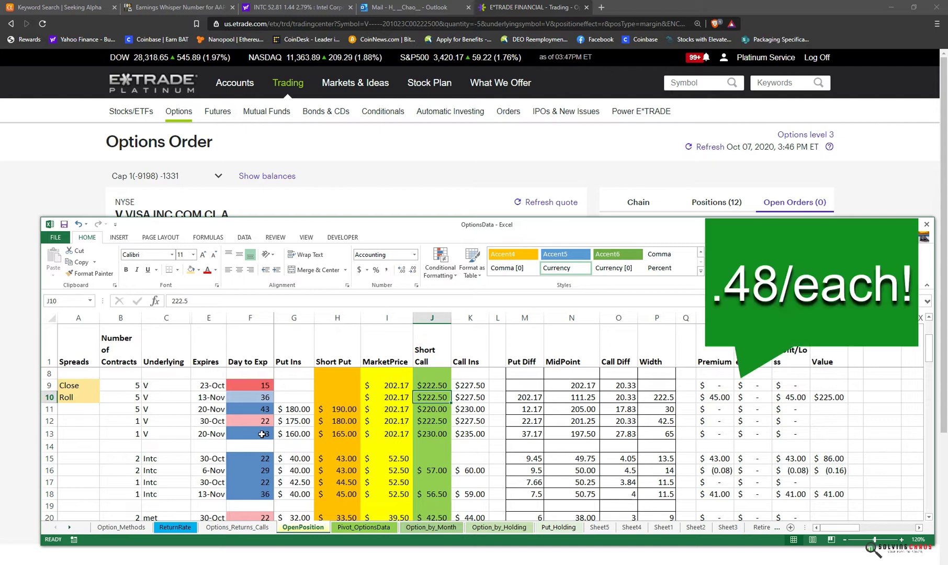
# Check Visa positions for the new Nov 13 '20 $225/$235 calls, then move the Excel window aside
pyautogui.scroll(1, 262, 434)
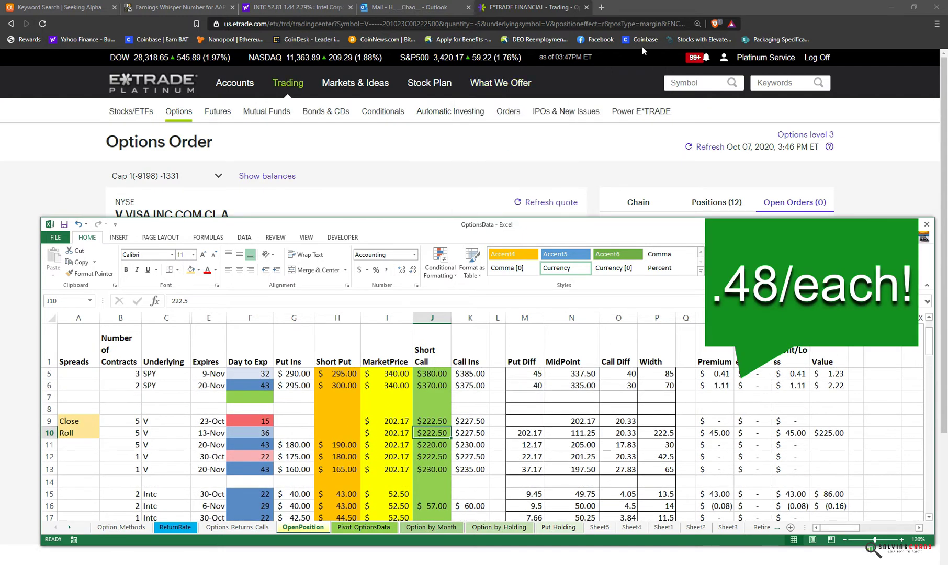
pyautogui.moveTo(702, 59)
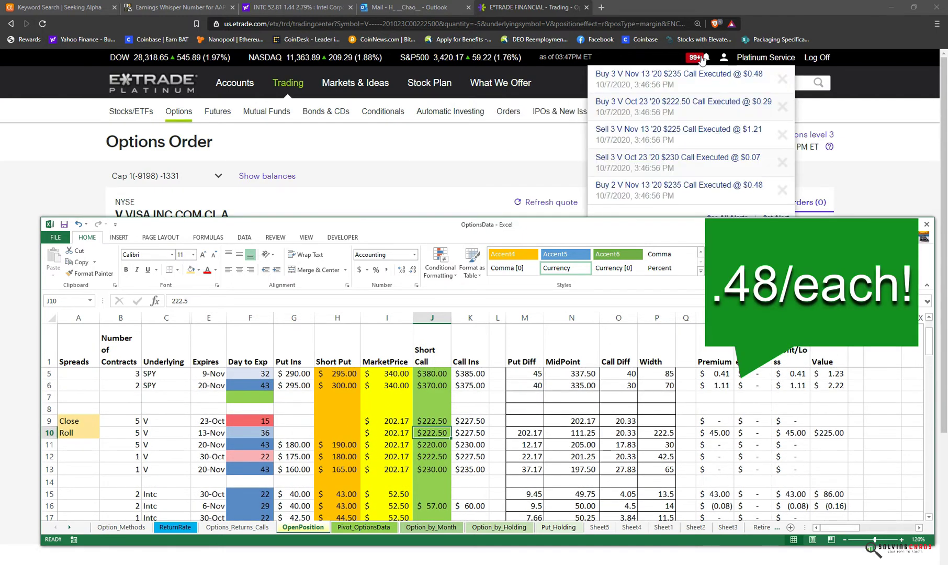
pyautogui.hotkey('alt', 'Tab')
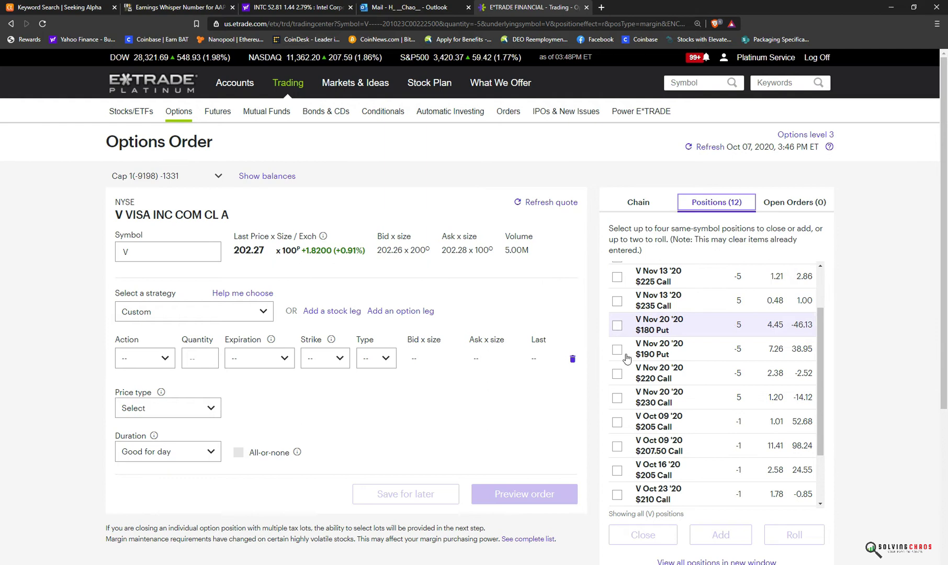
pyautogui.hotkey('alt', 'Tab')
pyautogui.moveTo(555, 224); pyautogui.dragTo(606, 320)
# Enter 225 as the Roll row's short call and 235 as its call insurance
pyautogui.press('Left')
pyautogui.press('Left')
pyautogui.press('Left')
pyautogui.press('Left')
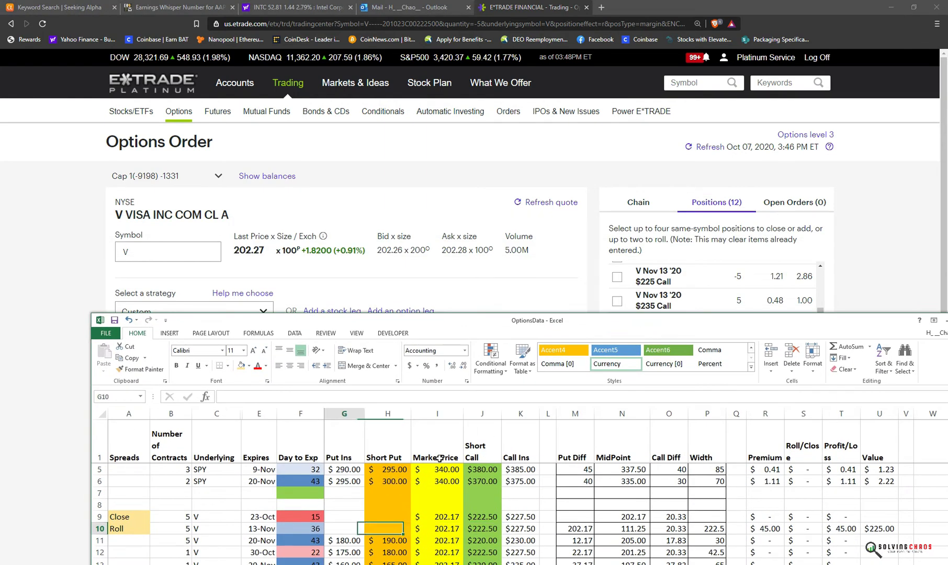
pyautogui.press('Right')
pyautogui.press('Right')
pyautogui.press('Right')
pyautogui.press('Right')
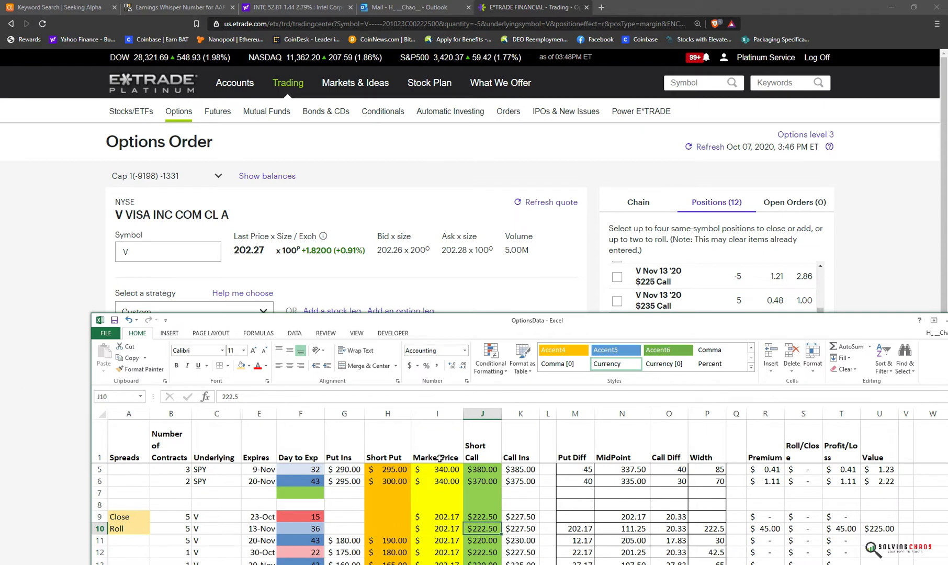
pyautogui.write('225')
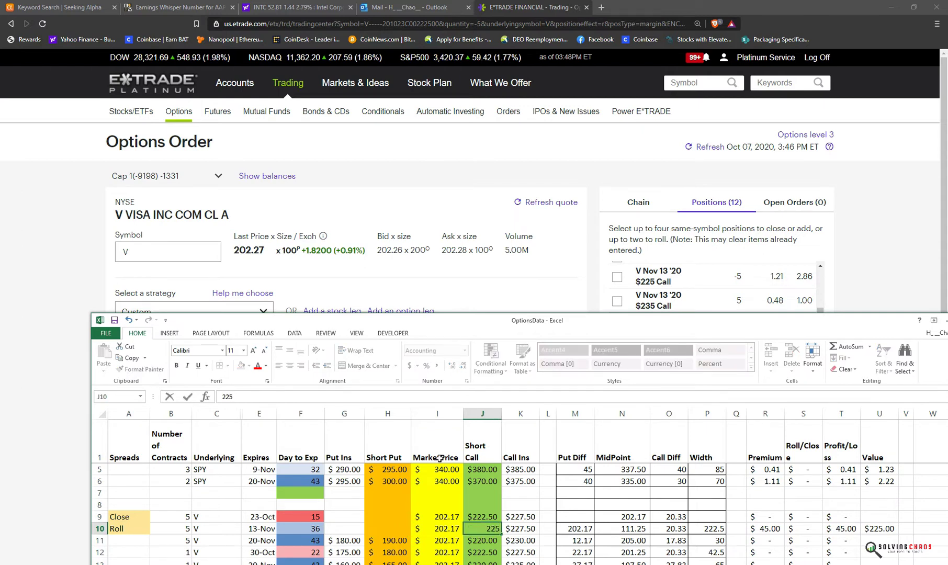
pyautogui.press('Tab')
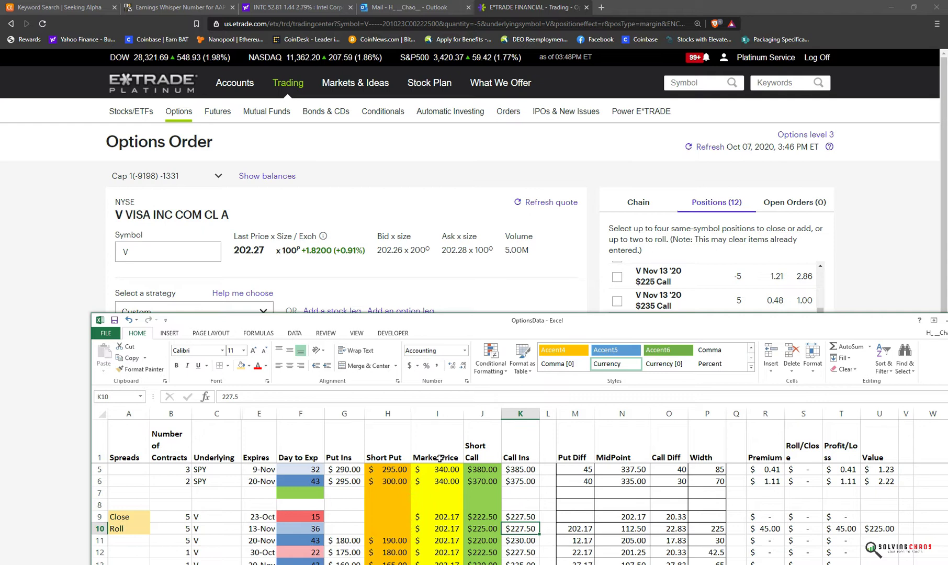
pyautogui.press('Left')
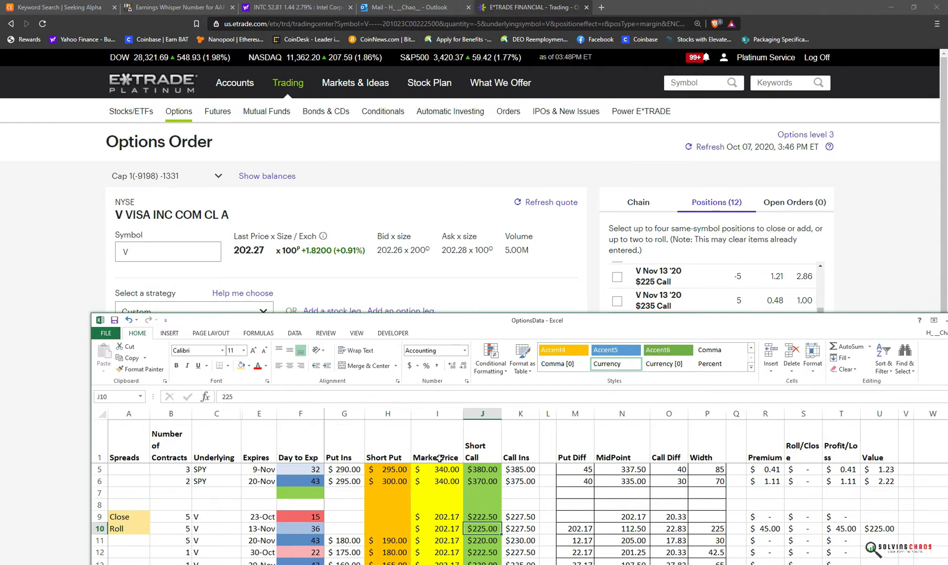
pyautogui.press('Right')
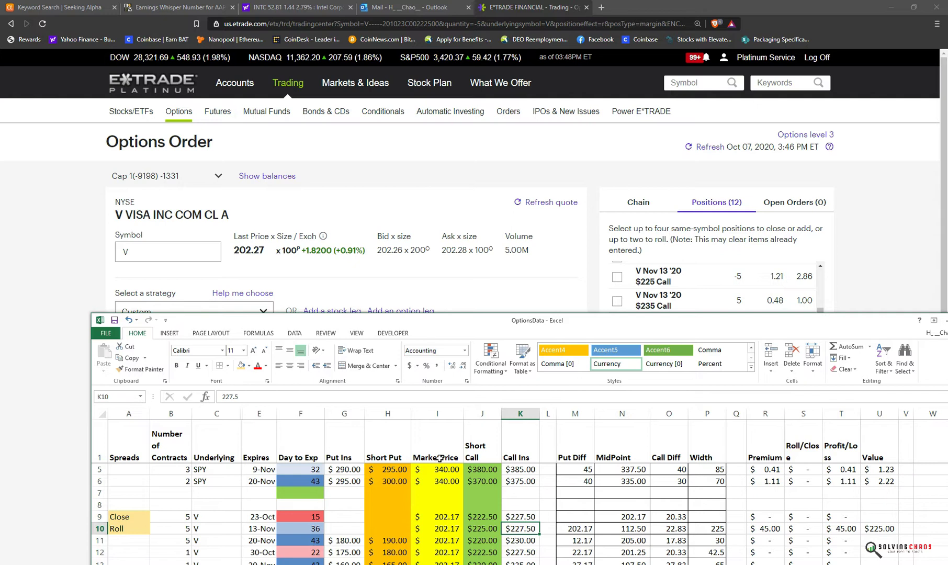
pyautogui.write('2')
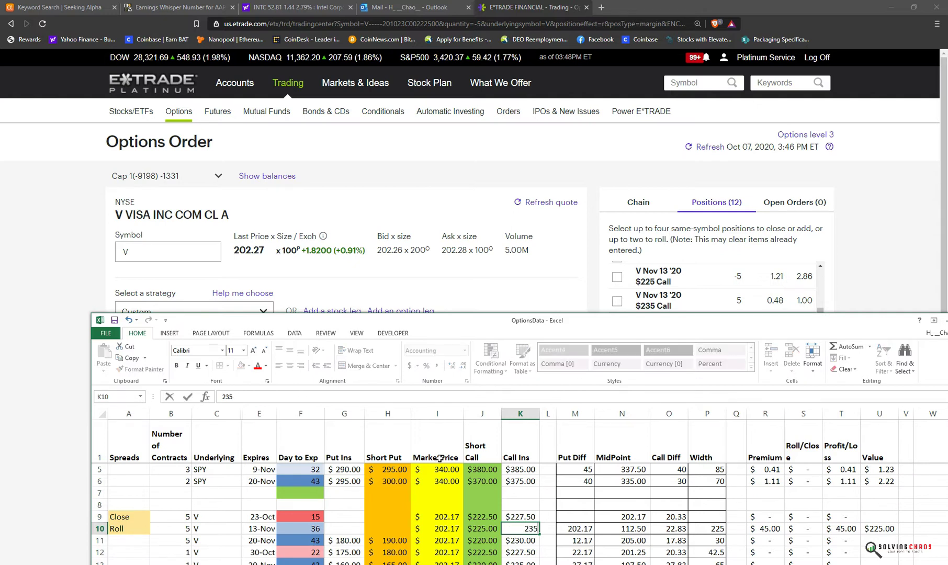
pyautogui.write('35')
pyautogui.hotkey('ctrl', 'Return')
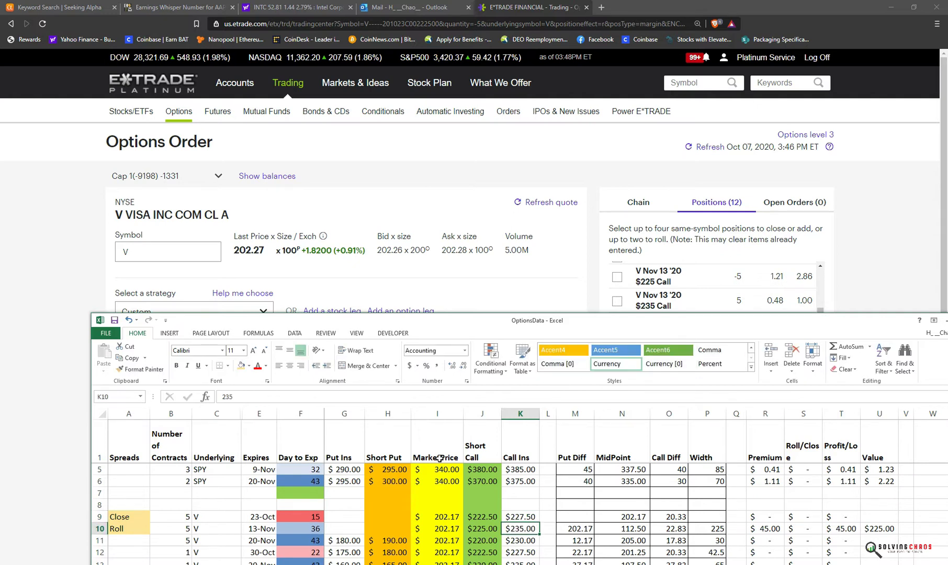
pyautogui.press('Left')
pyautogui.press('Left')
pyautogui.press('Right')
pyautogui.press('Left')
pyautogui.press('Left')
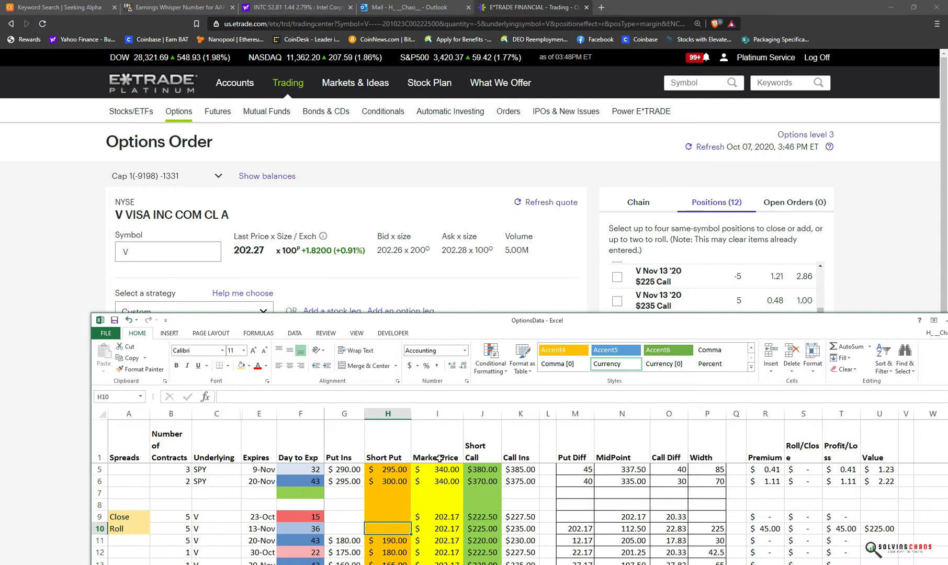
# Change the Visa order's strategy to Put Spread, then return to the Excel tracker
pyautogui.click(344, 300)
pyautogui.click(210, 317)
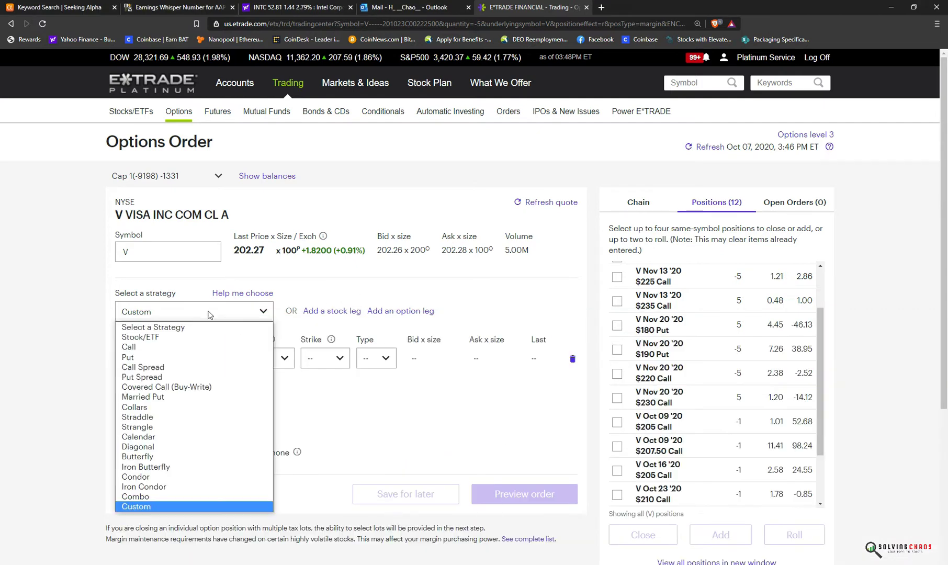
pyautogui.click(193, 377)
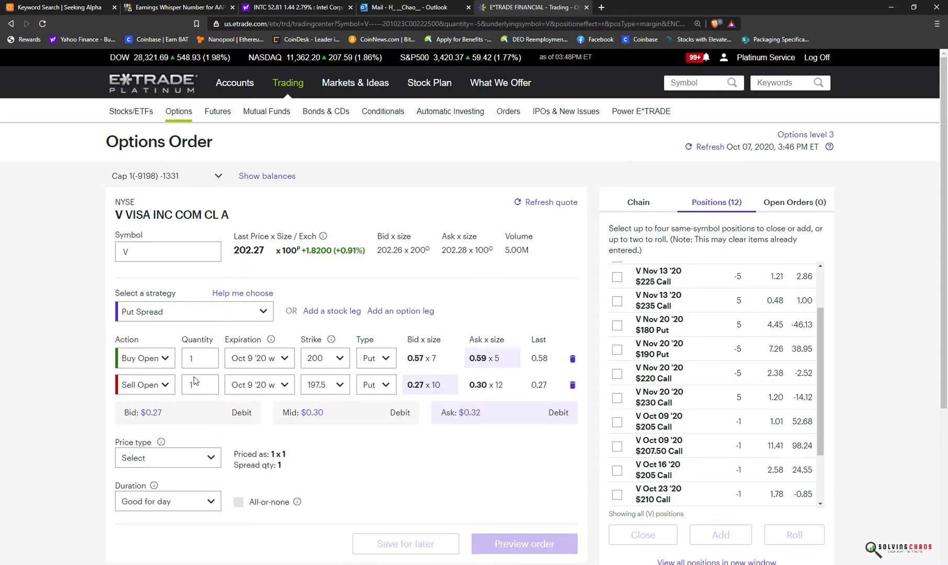
pyautogui.hotkey('alt', 'Tab')
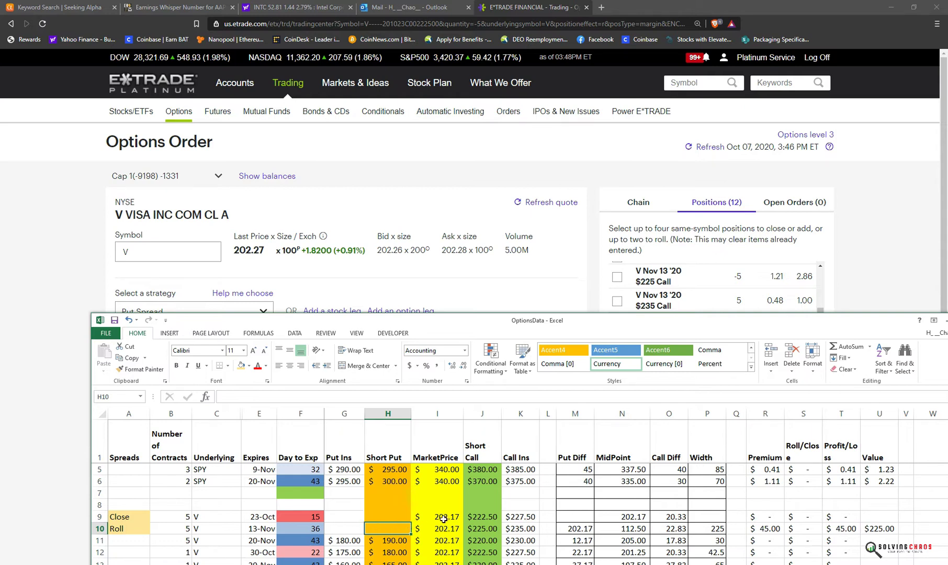
pyautogui.hotkey('alt', 'Tab')
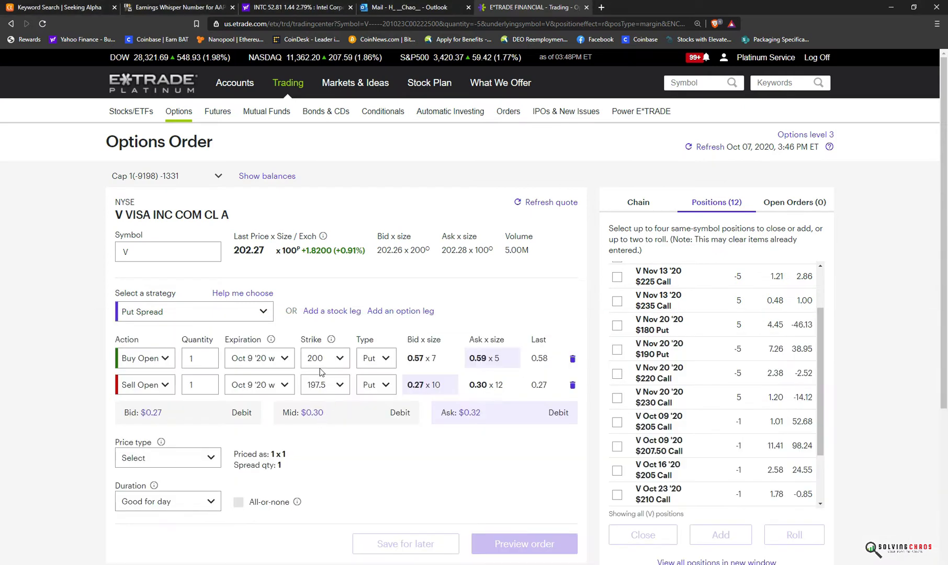
pyautogui.hotkey('alt', 'Tab')
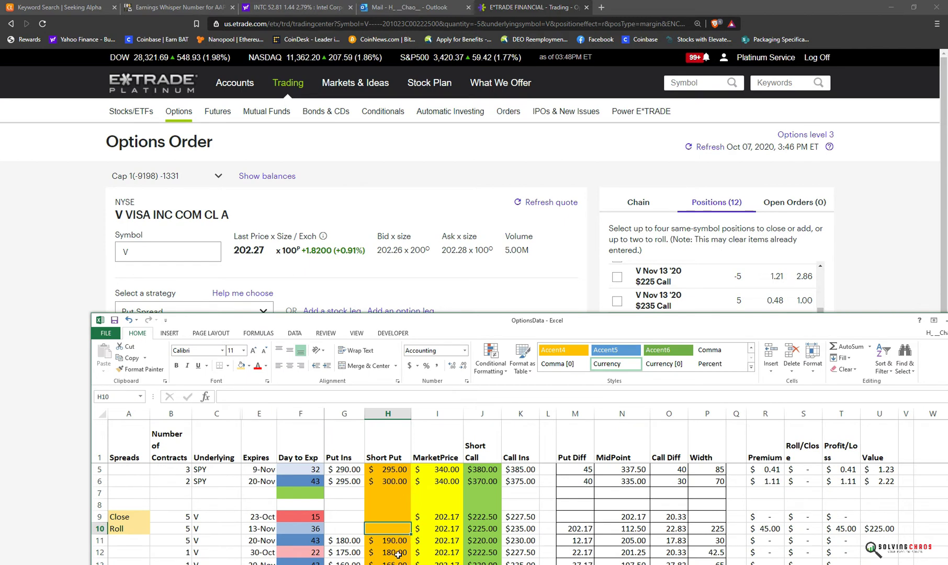
# Copy the 160/165 put strikes from G13:H13 into the Roll row's G10:H10
pyautogui.click(396, 553)
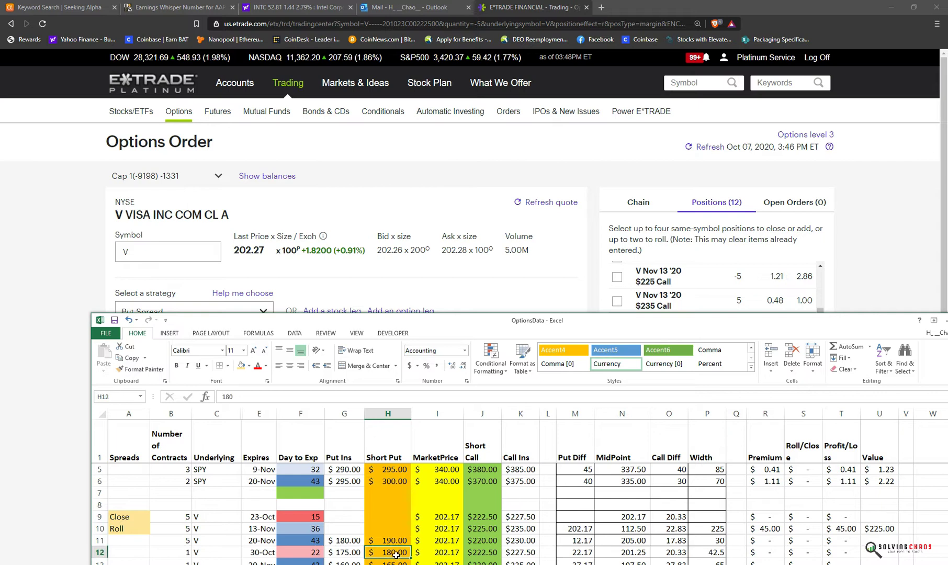
pyautogui.click(350, 553)
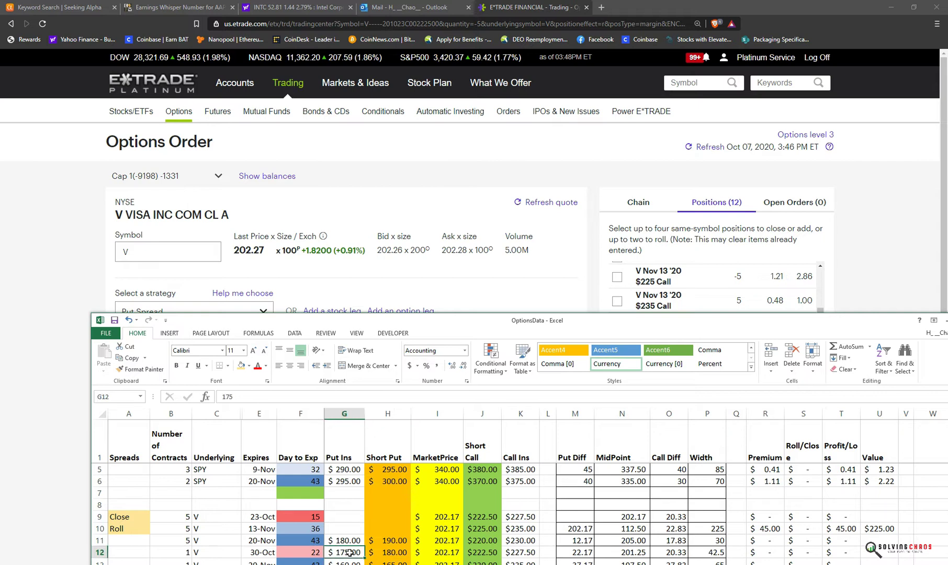
pyautogui.click(392, 554)
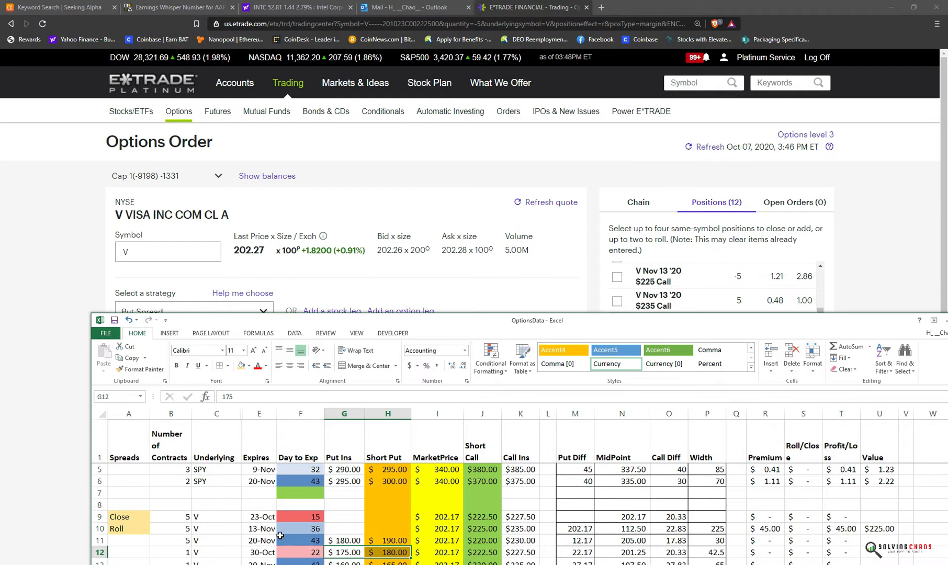
pyautogui.click(268, 531)
pyautogui.moveTo(343, 563); pyautogui.dragTo(387, 562)
pyautogui.hotkey('ctrl', 'c')
pyautogui.click(335, 529)
pyautogui.hotkey('ctrl', 'v')
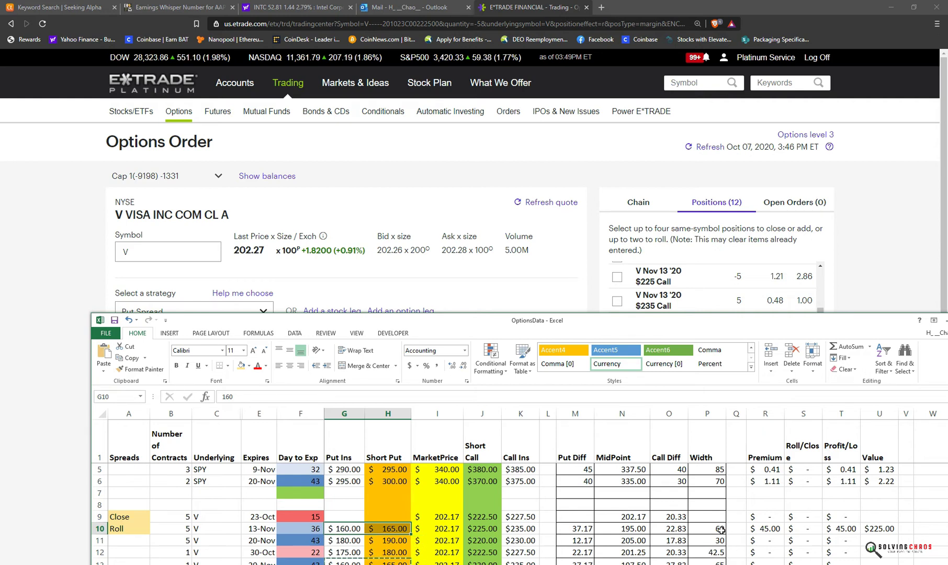
# Change the Roll row's short put strike in H10 to 170
pyautogui.click(379, 530)
pyautogui.write('170')
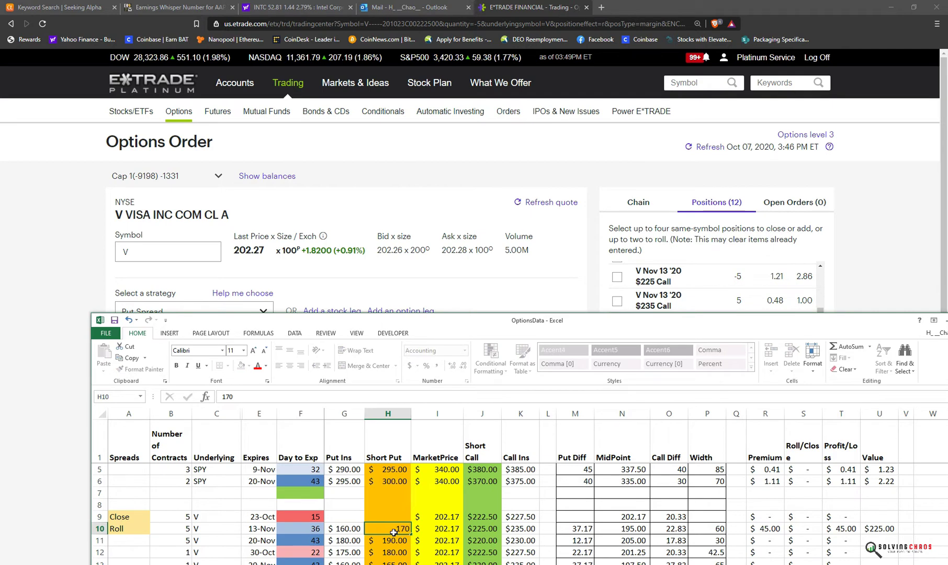
pyautogui.hotkey('ctrl', 'Return')
pyautogui.press('Right')
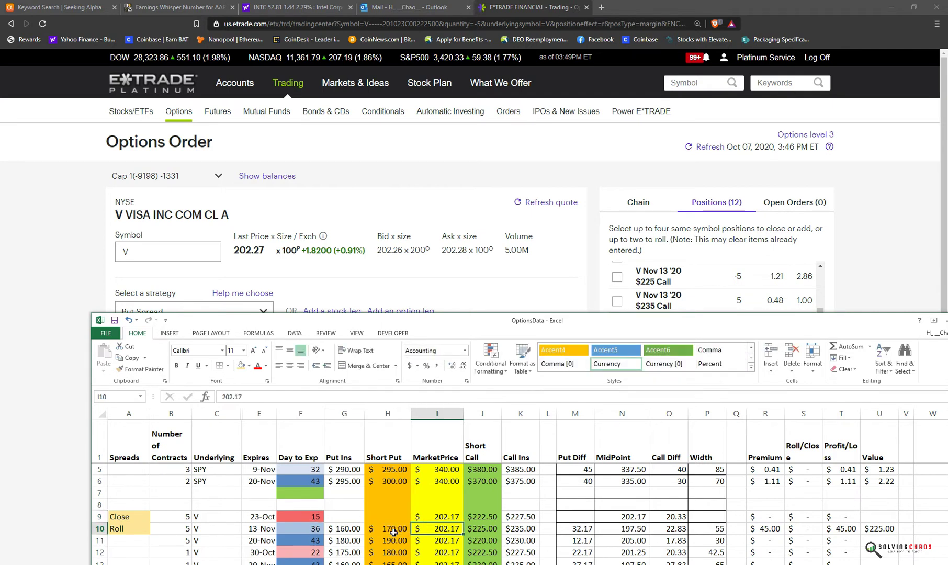
pyautogui.press('Left')
pyautogui.press('Left')
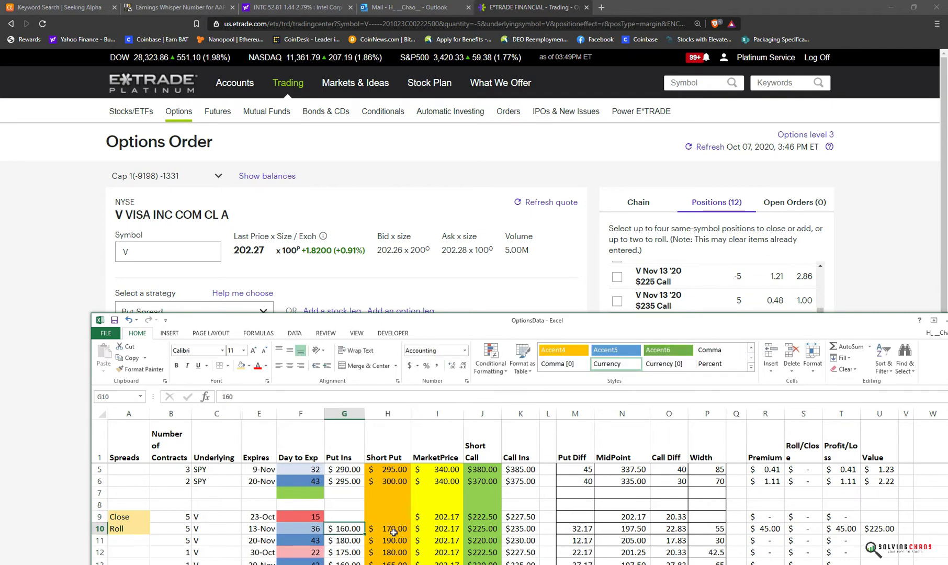
# Set the sell leg strike to 170 and the buy leg strike to 160
pyautogui.hotkey('alt', 'Tab')
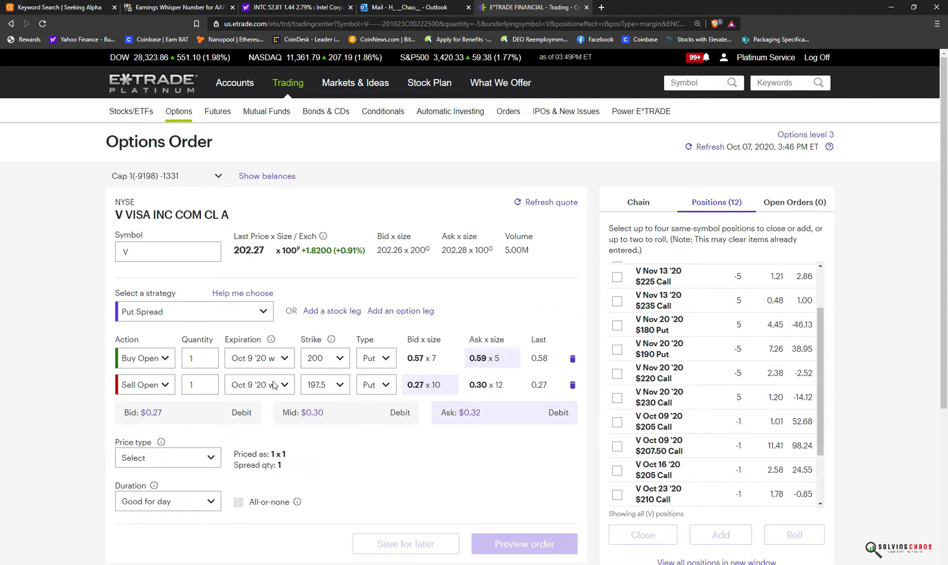
pyautogui.click(323, 390)
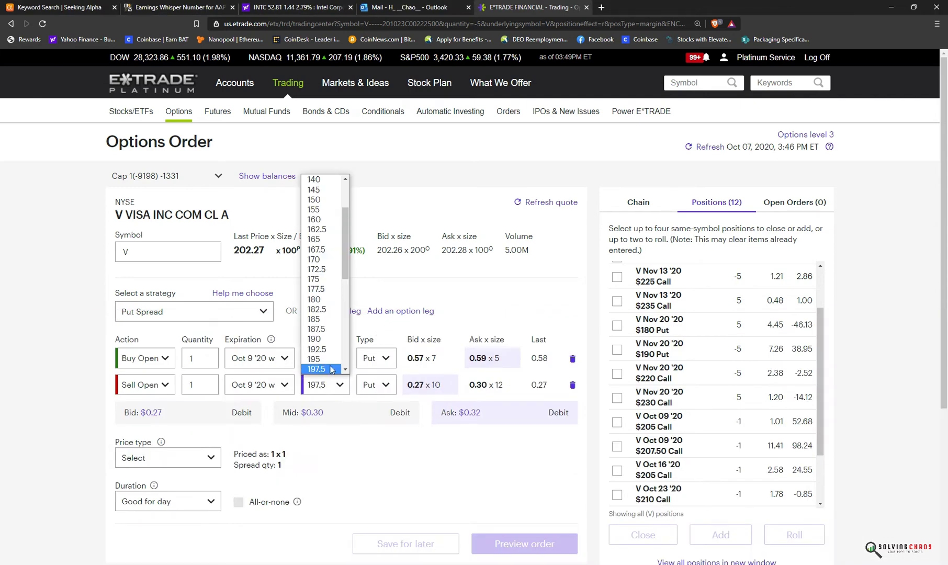
pyautogui.click(336, 269)
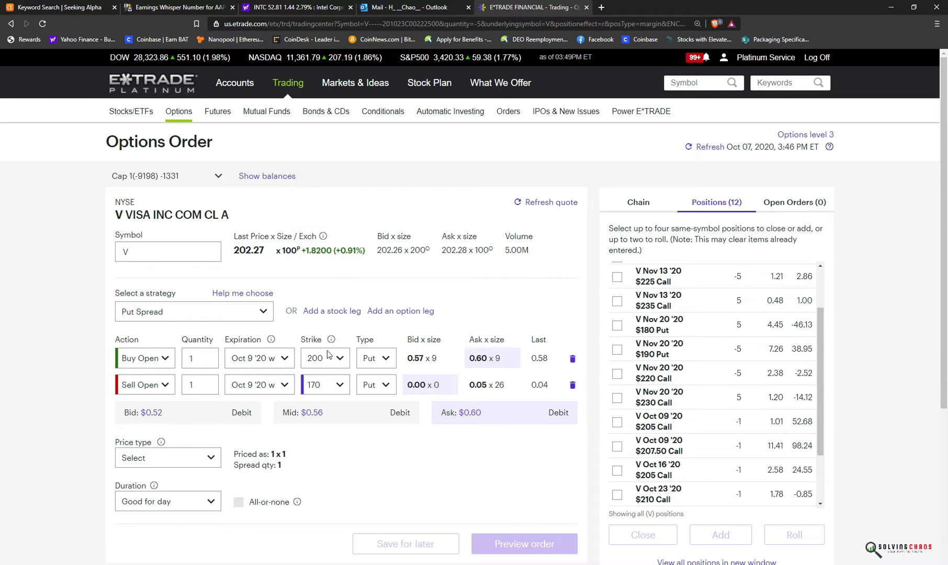
pyautogui.click(328, 358)
pyautogui.click(317, 423)
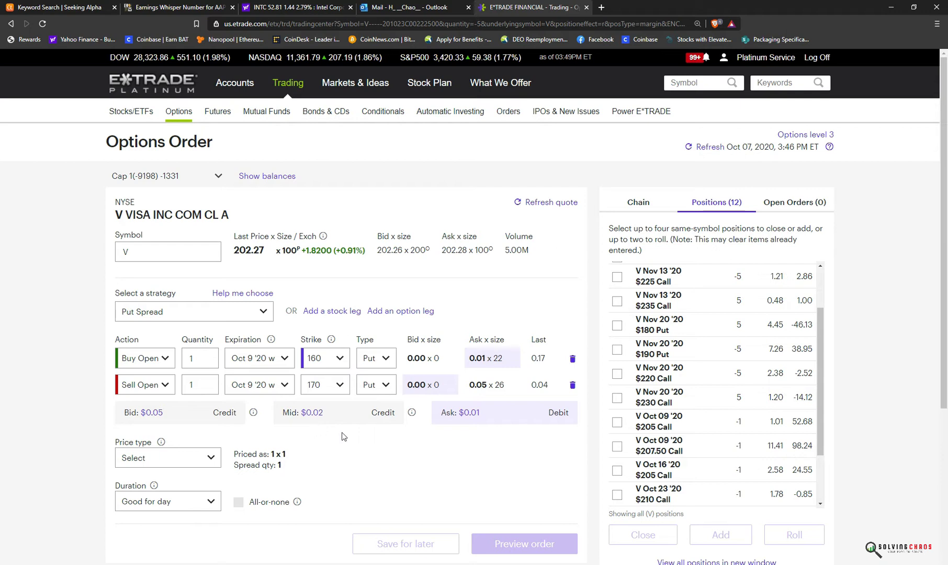
# Set both legs' expiration to Nov 13 '20
pyautogui.click(250, 362)
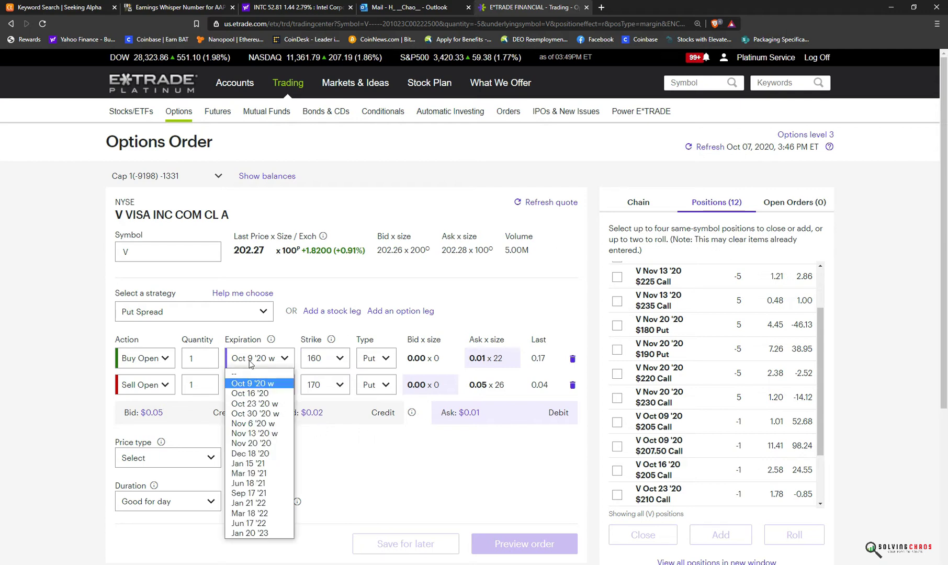
pyautogui.click(255, 434)
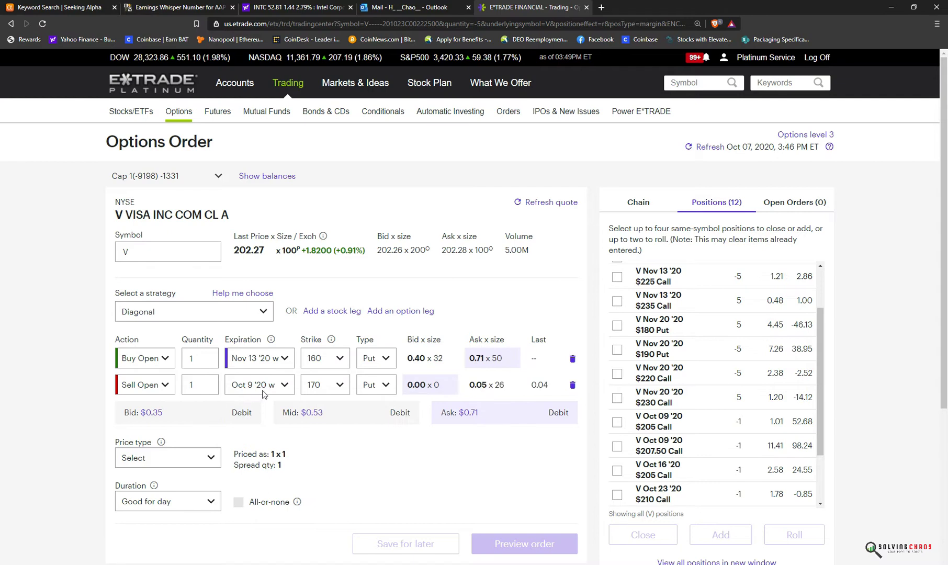
pyautogui.click(261, 388)
pyautogui.click(272, 460)
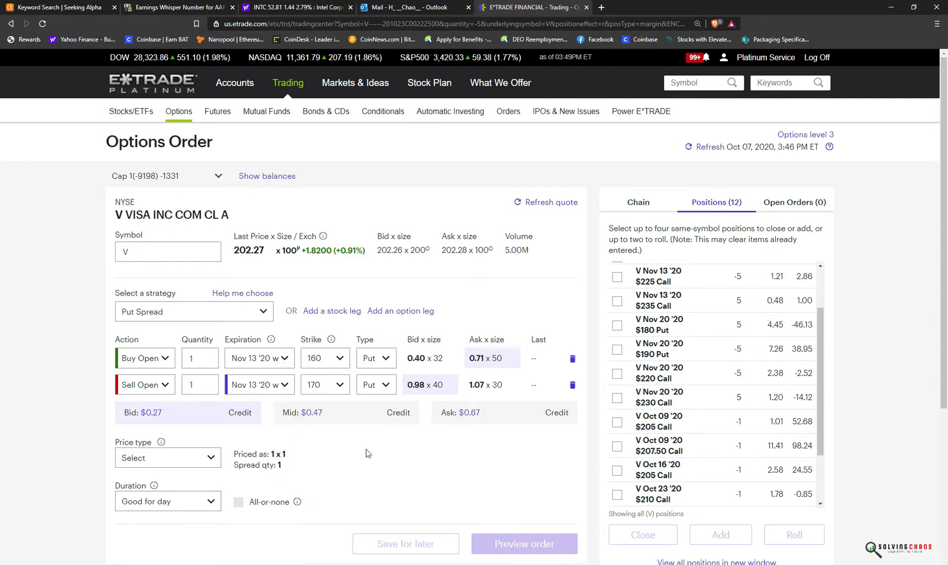
pyautogui.hotkey('alt', 'Tab')
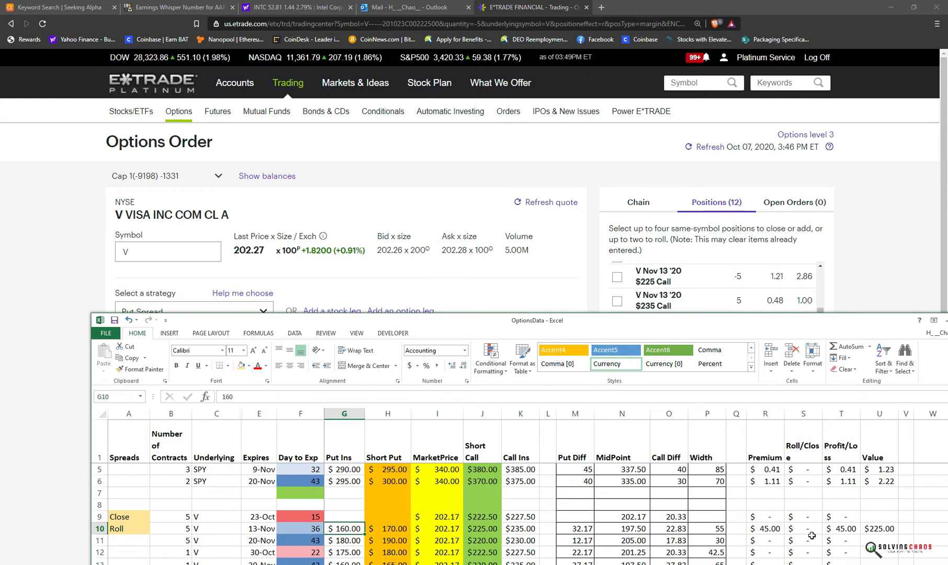
# Note the 0.47 E*TRADE mid quote in the tracker's W column
pyautogui.click(932, 531)
pyautogui.write('.48')
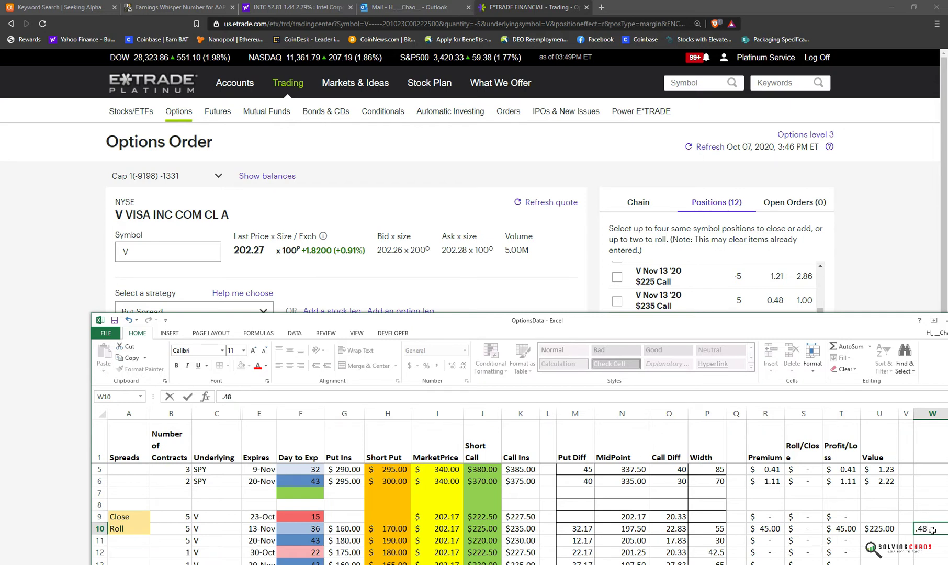
pyautogui.press('Tab')
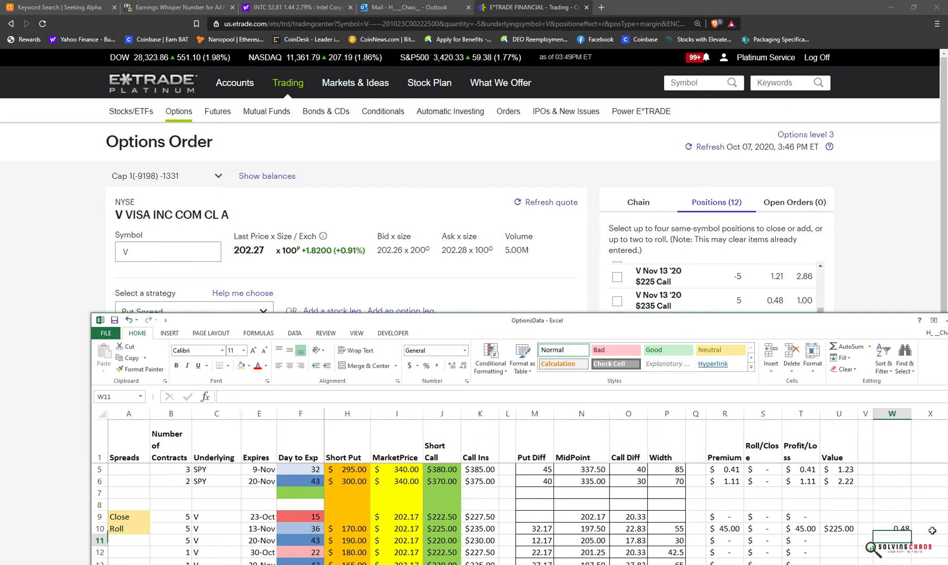
pyautogui.hotkey('alt', 'Tab')
pyautogui.hotkey('alt', 'Tab')
pyautogui.write('.4')
pyautogui.press('Up')
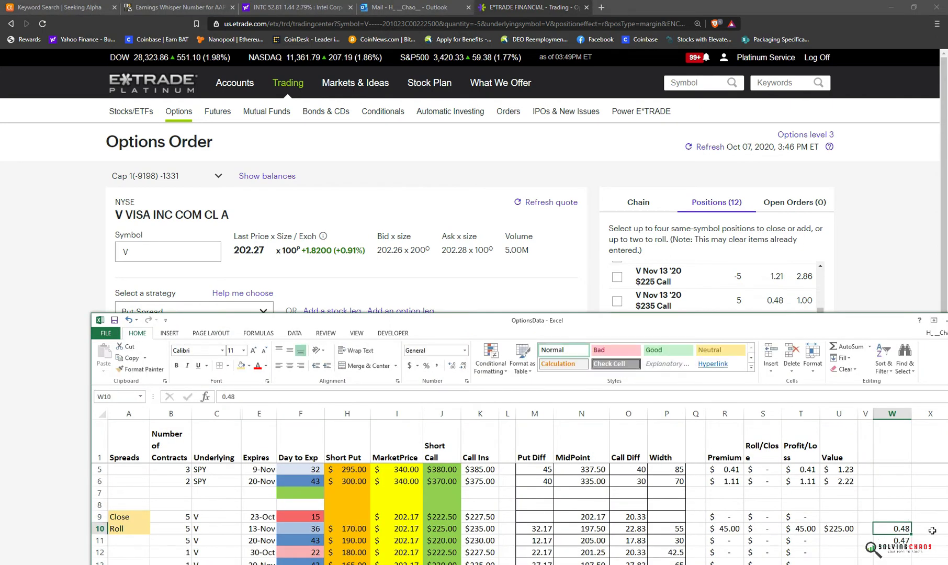
# Review the Close row's expiry date and the Roll row's market price
pyautogui.press('Up')
pyautogui.press('Left')
pyautogui.press('Left')
pyautogui.press('Left')
pyautogui.press('Left')
pyautogui.press('Left')
pyautogui.press('Left')
pyautogui.press('Left')
pyautogui.press('Left')
pyautogui.press('Left')
pyautogui.press('Left')
pyautogui.press('Left')
pyautogui.press('Left')
pyautogui.press('Left')
pyautogui.press('Left')
pyautogui.press('Left')
pyautogui.press('Left')
pyautogui.press('Left')
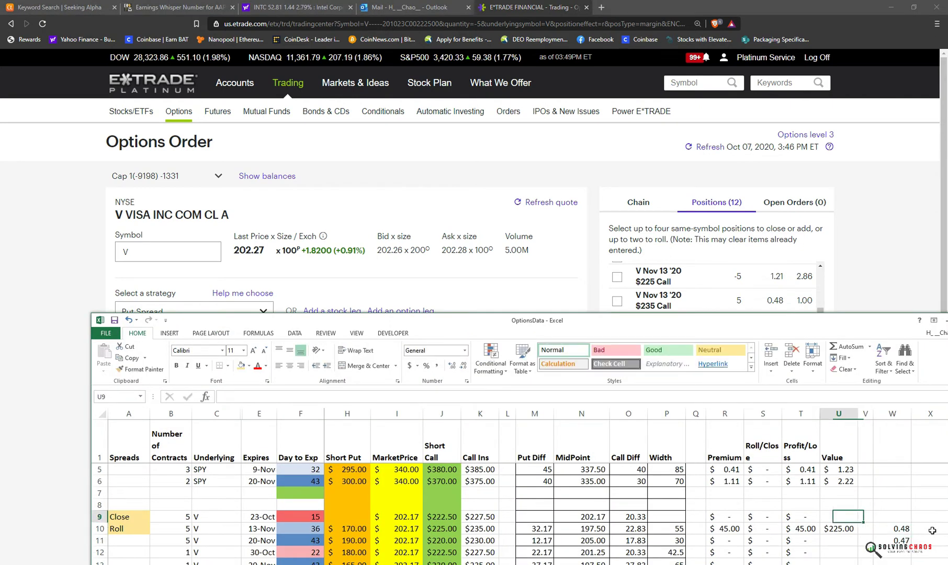
pyautogui.hotkey('ctrl', 'shift', '0')
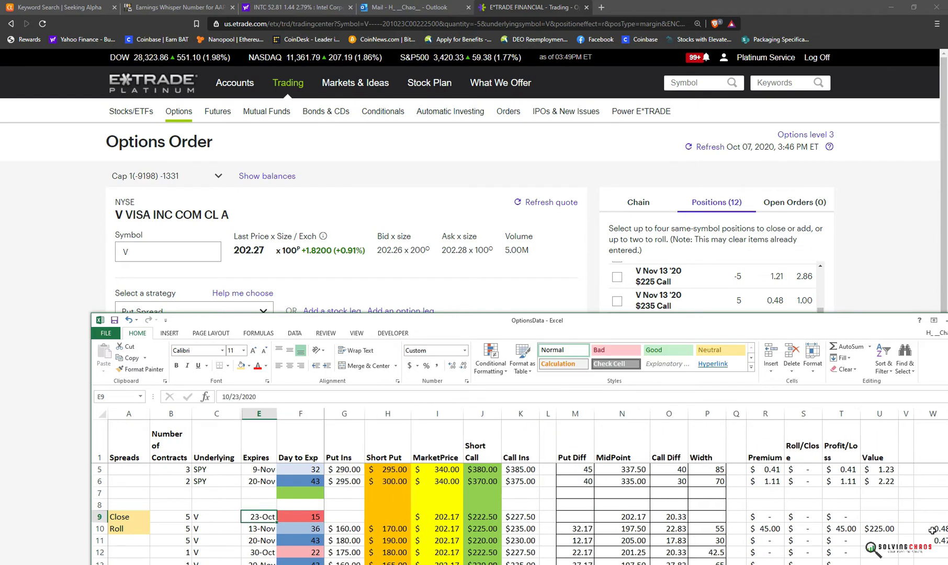
pyautogui.press('Left')
pyautogui.press('Left')
pyautogui.press('Left')
pyautogui.press('Left')
pyautogui.press('Right')
pyautogui.press('Right')
pyautogui.press('Right')
pyautogui.press('Right')
pyautogui.press('Right')
pyautogui.press('Right')
pyautogui.press('Right')
pyautogui.press('Right')
pyautogui.press('Right')
pyautogui.press('Right')
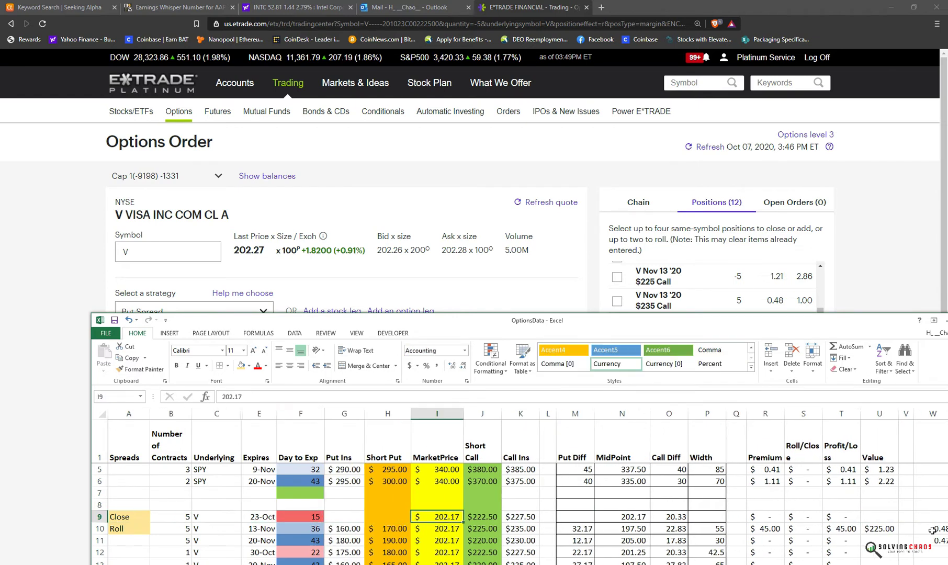
pyautogui.press('Down')
pyautogui.press('Left')
pyautogui.press('Left')
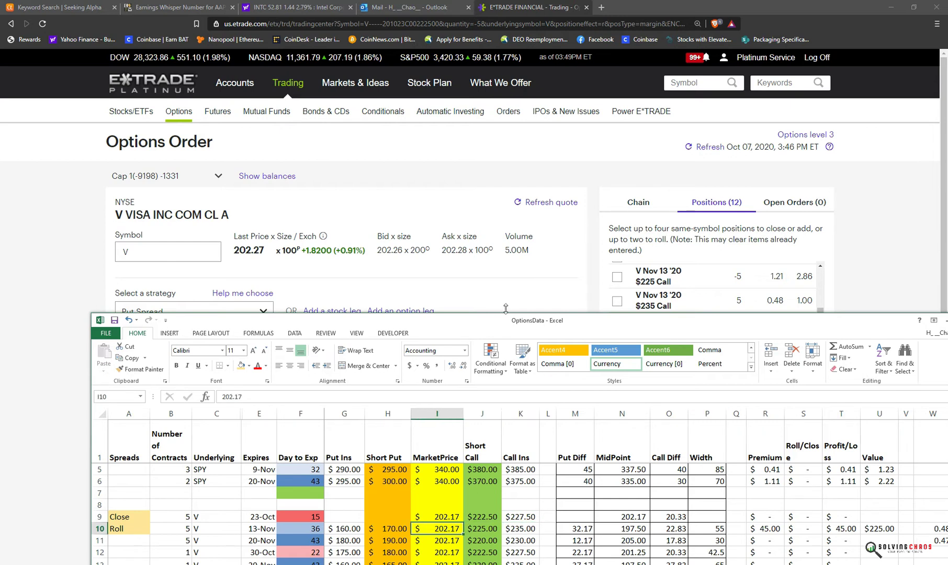
pyautogui.click(73, 303)
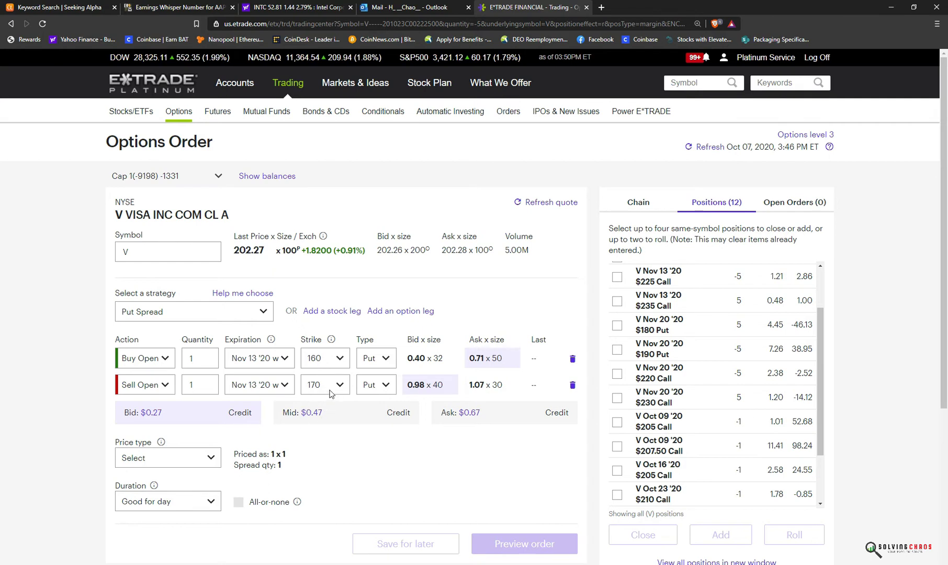
pyautogui.hotkey('alt', 'Tab')
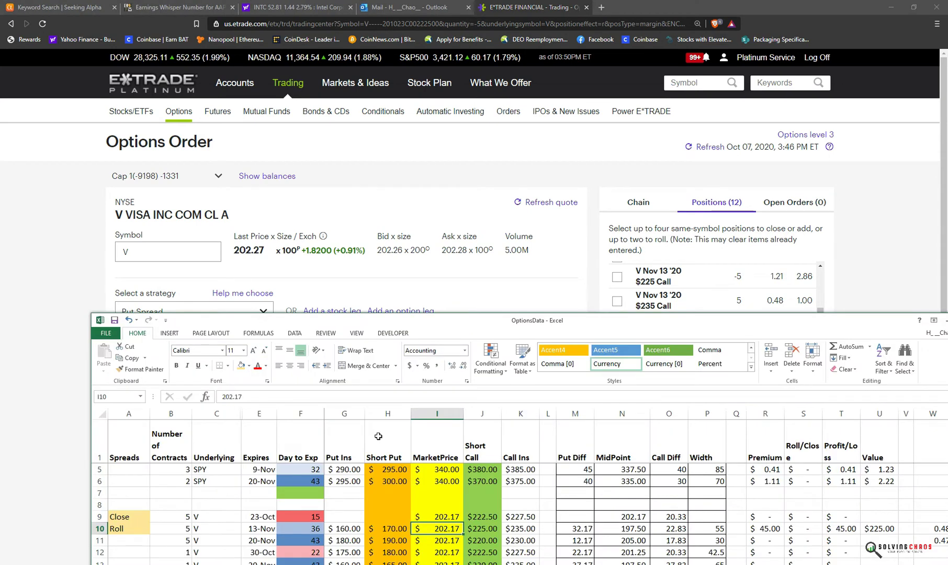
# Check the Roll row's spread width formula against the rows below
pyautogui.press('Right')
pyautogui.press('Right')
pyautogui.press('Right')
pyautogui.press('Right')
pyautogui.press('Right')
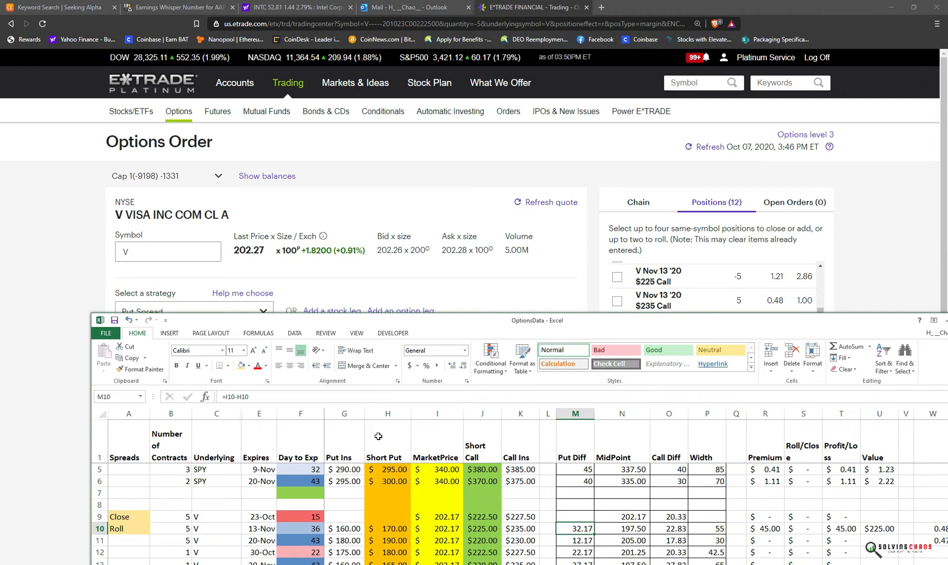
pyautogui.press('Right')
pyautogui.press('Right')
pyautogui.press('Right')
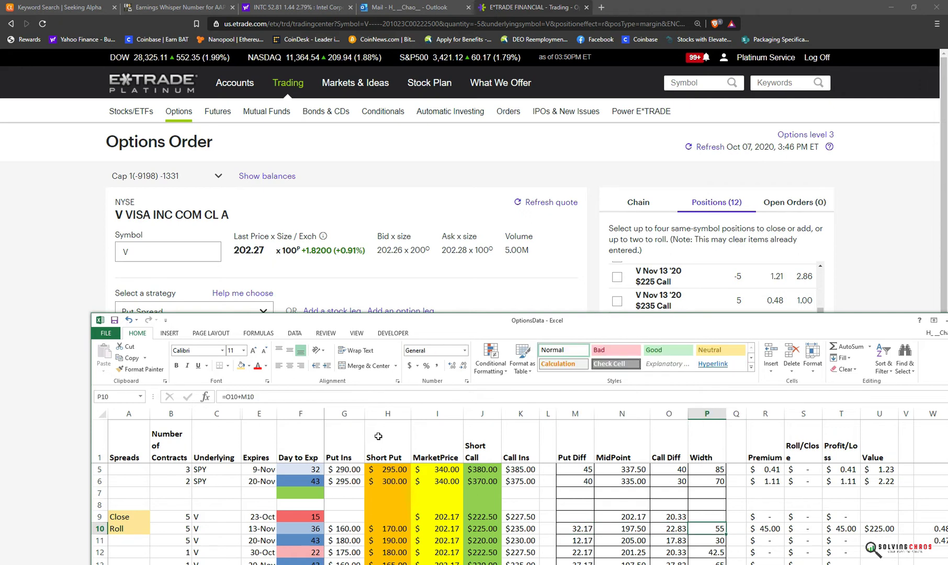
pyautogui.press('Down')
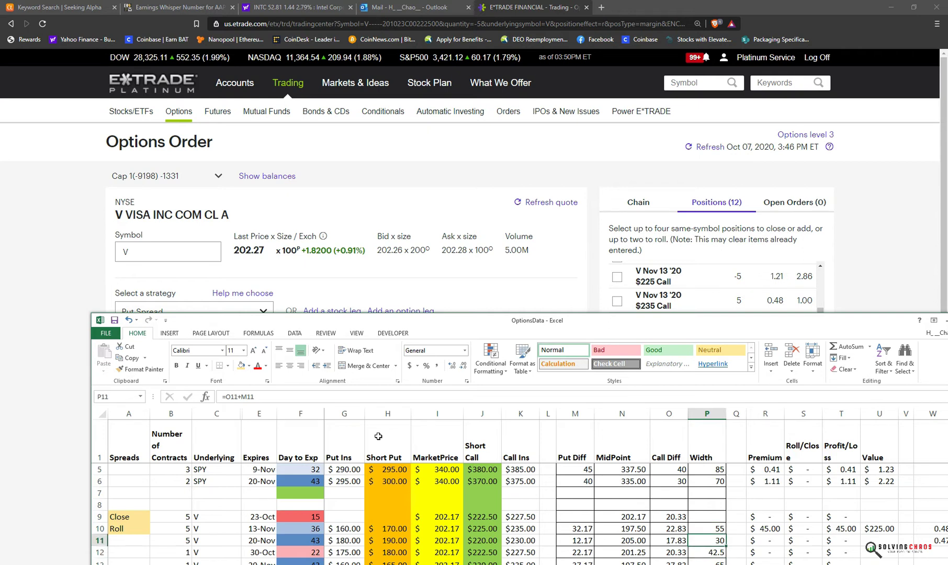
pyautogui.press('Down')
pyautogui.press('Up')
pyautogui.press('Up')
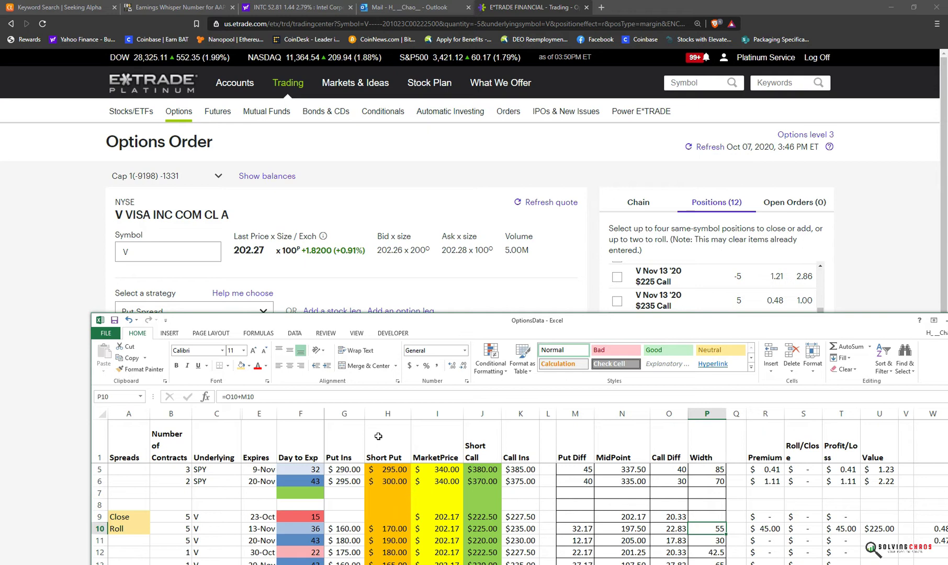
pyautogui.press('Left')
pyautogui.press('Left')
pyautogui.press('Left')
pyautogui.press('Left')
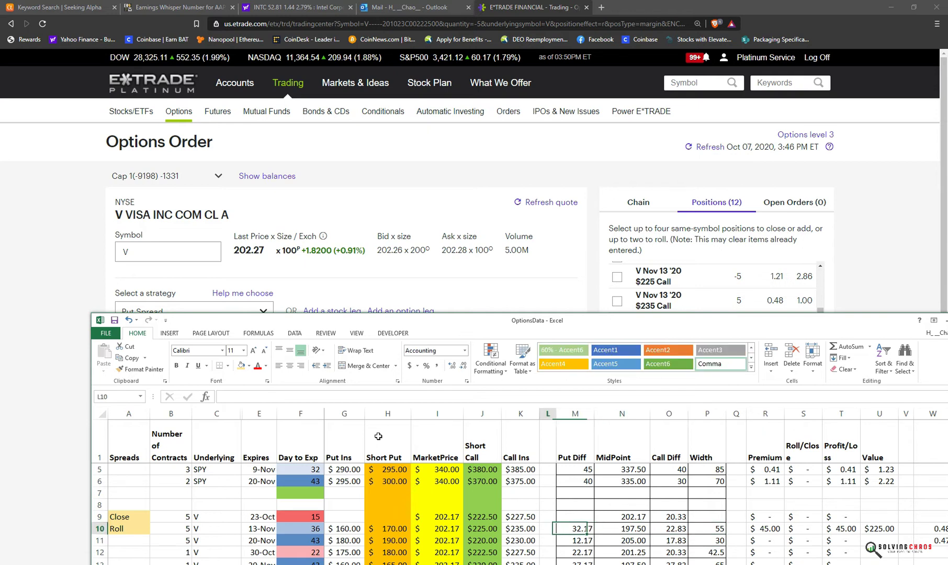
pyautogui.press('Left')
pyautogui.press('Left')
pyautogui.press('Left')
pyautogui.press('Left')
pyautogui.press('Left')
pyautogui.press('Right')
pyautogui.press('Down')
pyautogui.press('Down')
pyautogui.press('Down')
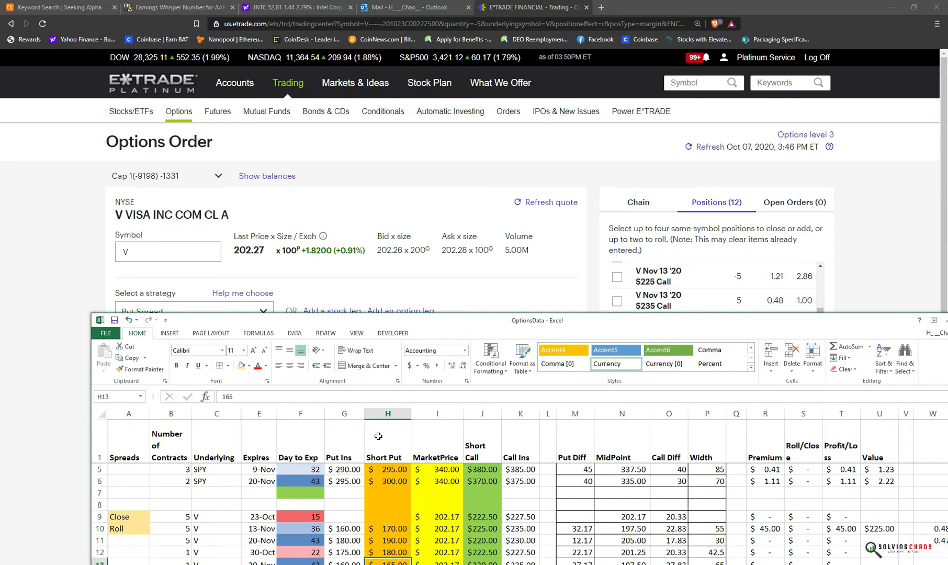
pyautogui.press('Up')
pyautogui.press('Left')
pyautogui.press('Down')
pyautogui.press('Right')
# Verify the put strikes in row 12 and the Roll row's 170/160 strikes
pyautogui.press('Up')
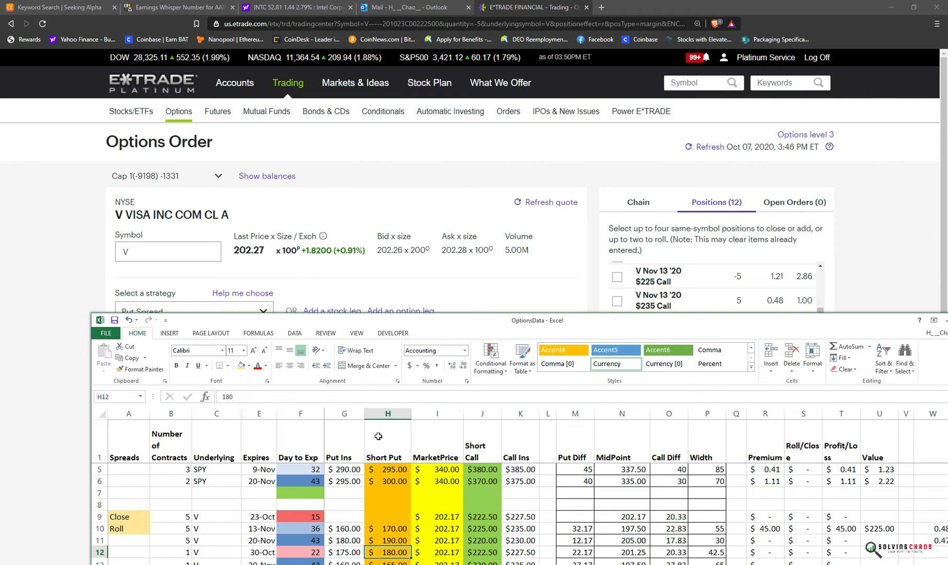
pyautogui.press('Left')
pyautogui.press('Left')
pyautogui.press('Left')
pyautogui.press('Right')
pyautogui.press('Right')
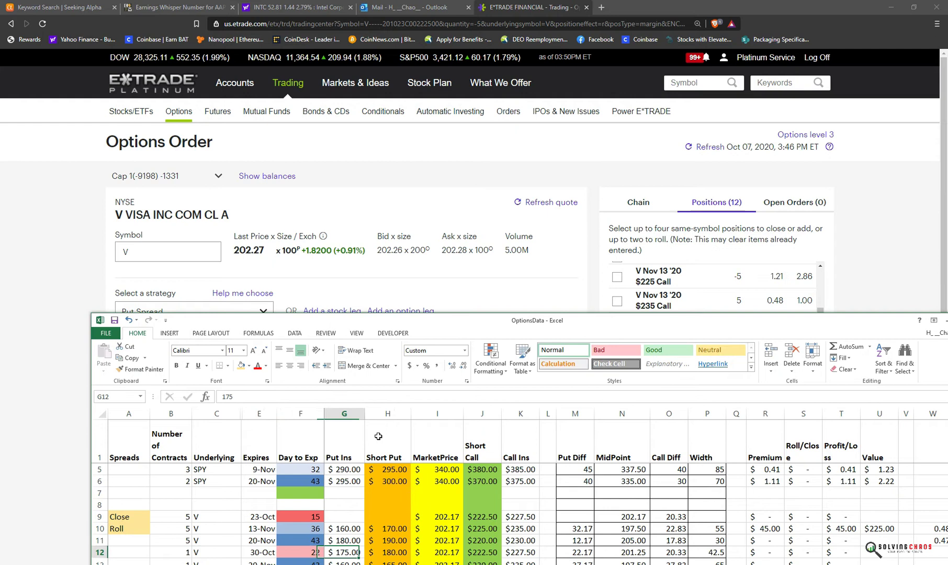
pyautogui.press('Right')
pyautogui.press('Right')
pyautogui.press('Right')
pyautogui.press('Right')
pyautogui.press('Right')
pyautogui.press('Up')
pyautogui.press('Up')
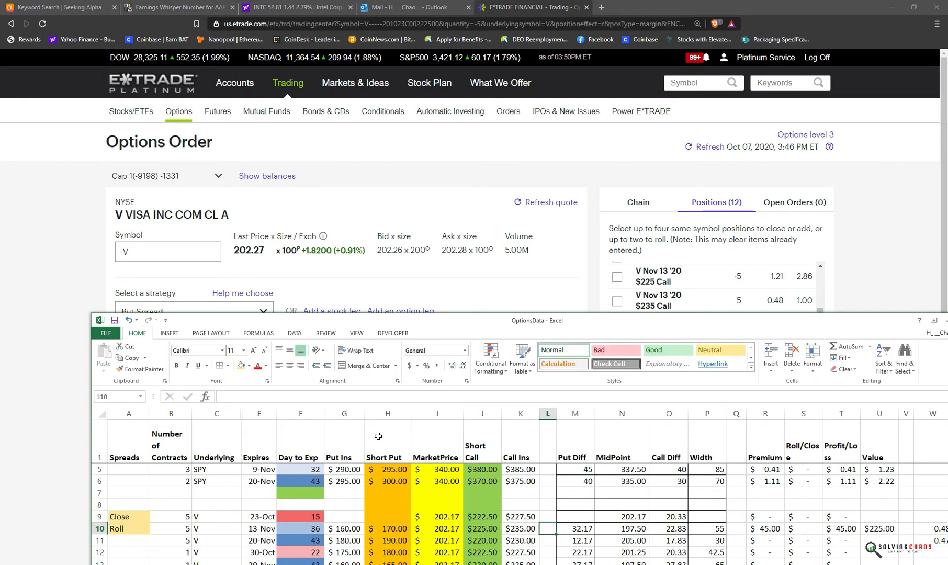
pyautogui.press('Left')
pyautogui.press('Left')
pyautogui.press('Left')
pyautogui.press('Left')
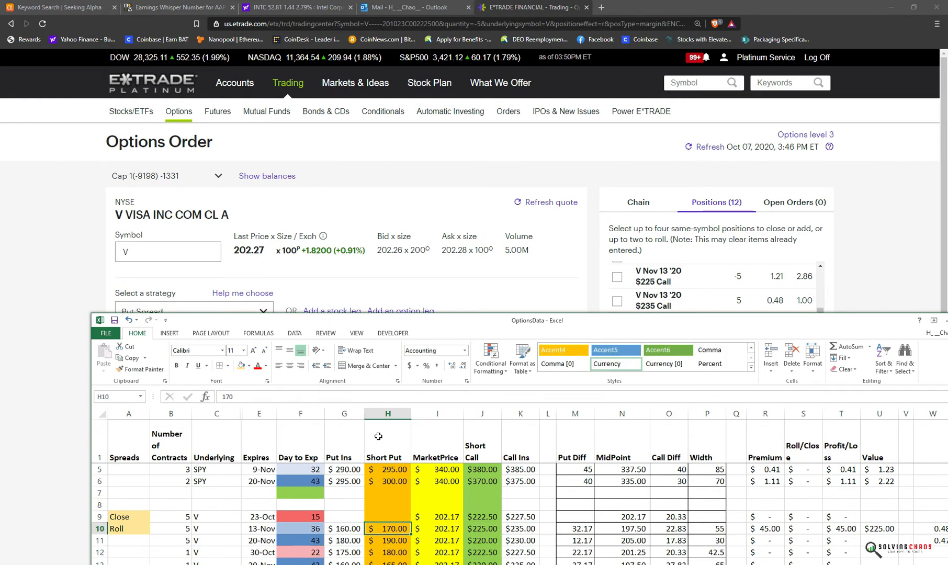
pyautogui.press('Right')
pyautogui.press('Right')
pyautogui.press('Right')
pyautogui.press('Right')
pyautogui.press('Left')
pyautogui.press('Left')
pyautogui.press('Left')
pyautogui.press('Left')
pyautogui.press('Left')
pyautogui.press('Left')
pyautogui.press('Right')
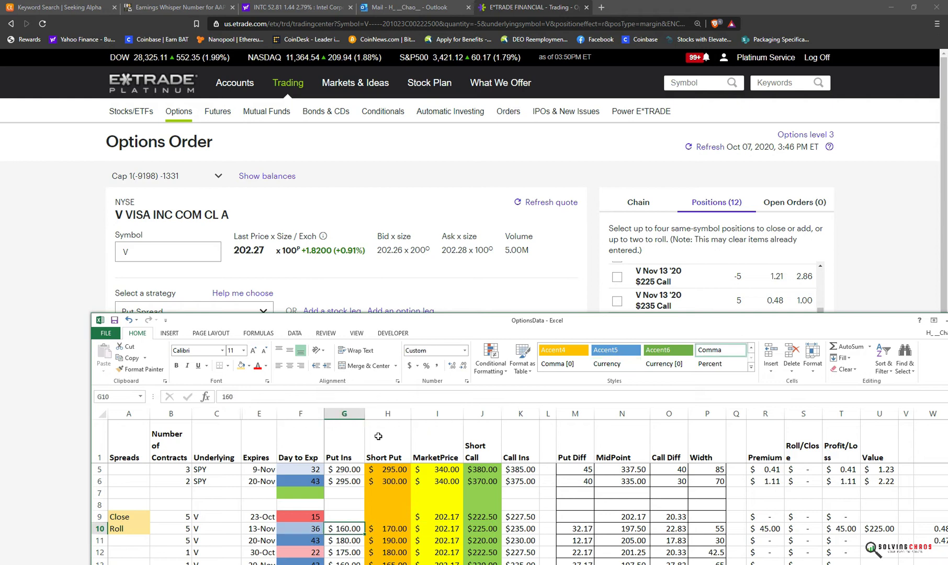
pyautogui.press('Right')
pyautogui.press('Right')
pyautogui.press('Right')
pyautogui.press('Right')
pyautogui.press('Right')
pyautogui.press('Right')
pyautogui.press('Right')
pyautogui.press('Right')
pyautogui.press('Right')
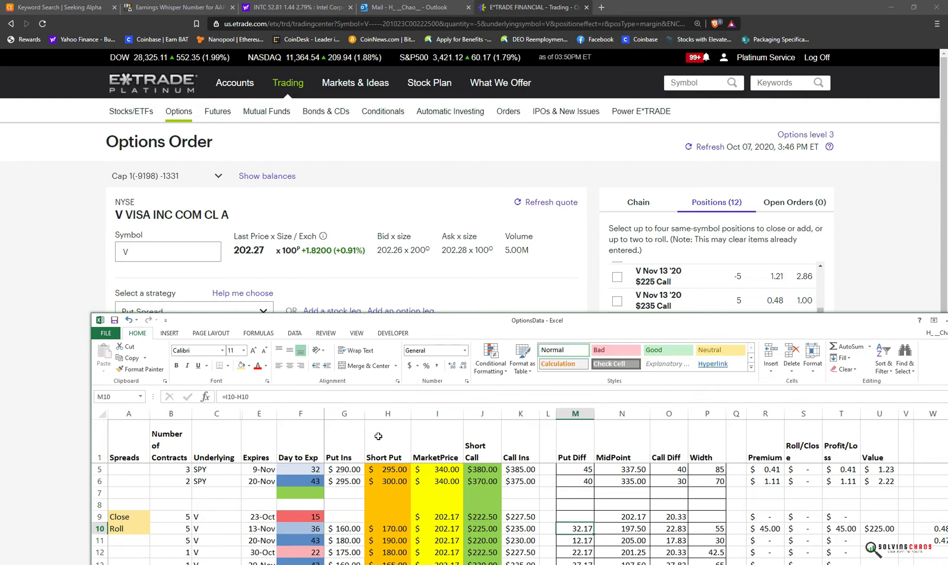
# Review the Roll row's MidPoint, 32.17 Put Diff and 22.83 Call Diff
pyautogui.press('Left')
pyautogui.press('Left')
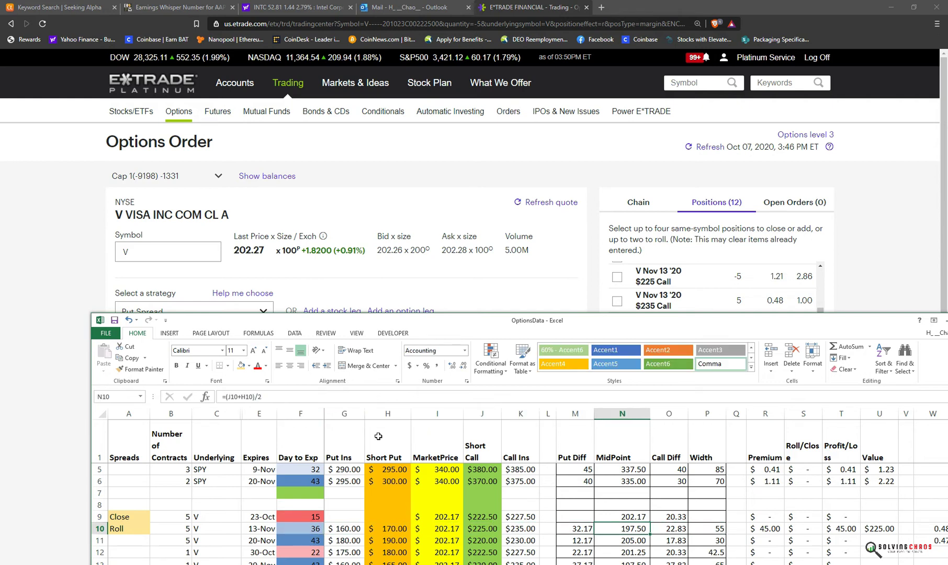
pyautogui.press('Left')
pyautogui.press('Left')
pyautogui.press('Left')
pyautogui.press('Left')
pyautogui.press('Left')
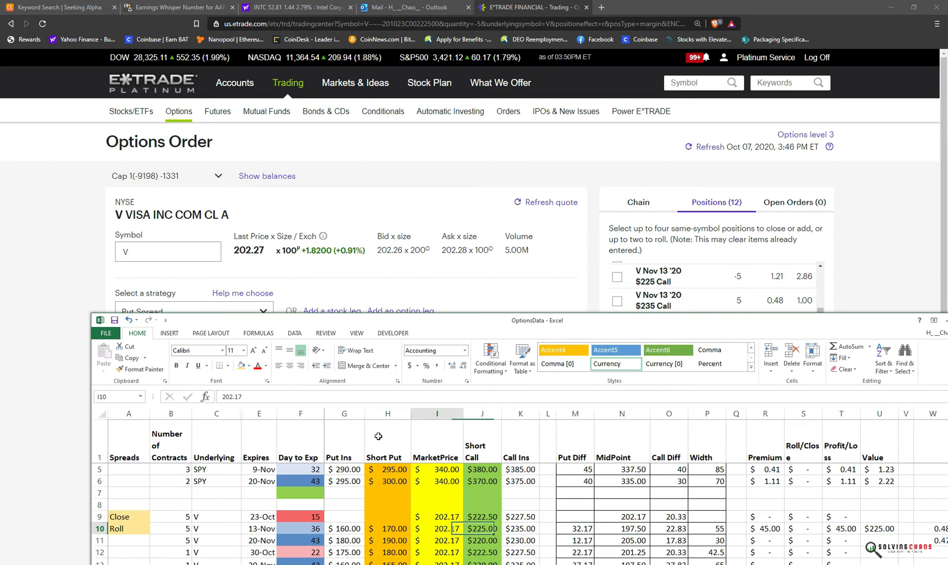
pyautogui.press('Right')
pyautogui.press('Right')
pyautogui.press('Right')
pyautogui.press('Right')
pyautogui.press('Right')
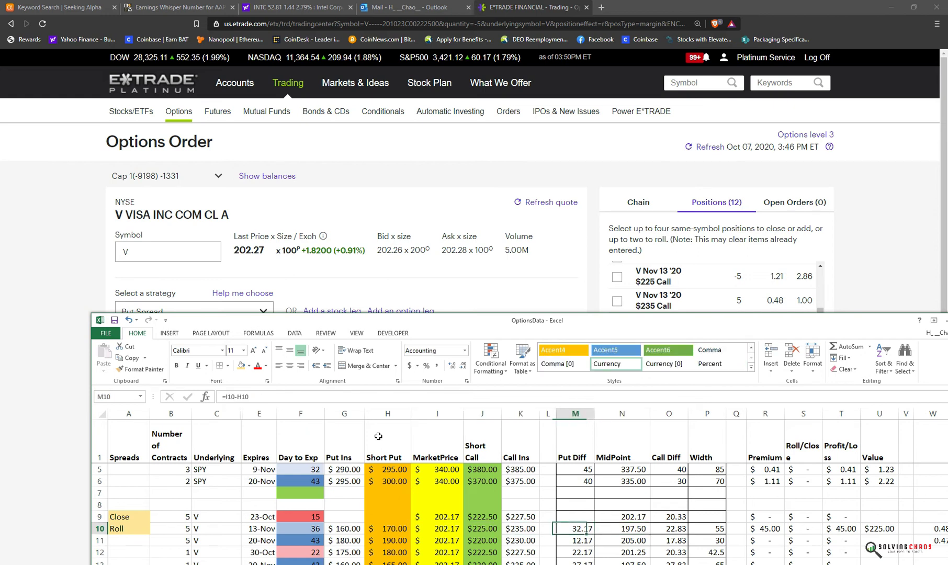
pyautogui.press('Left')
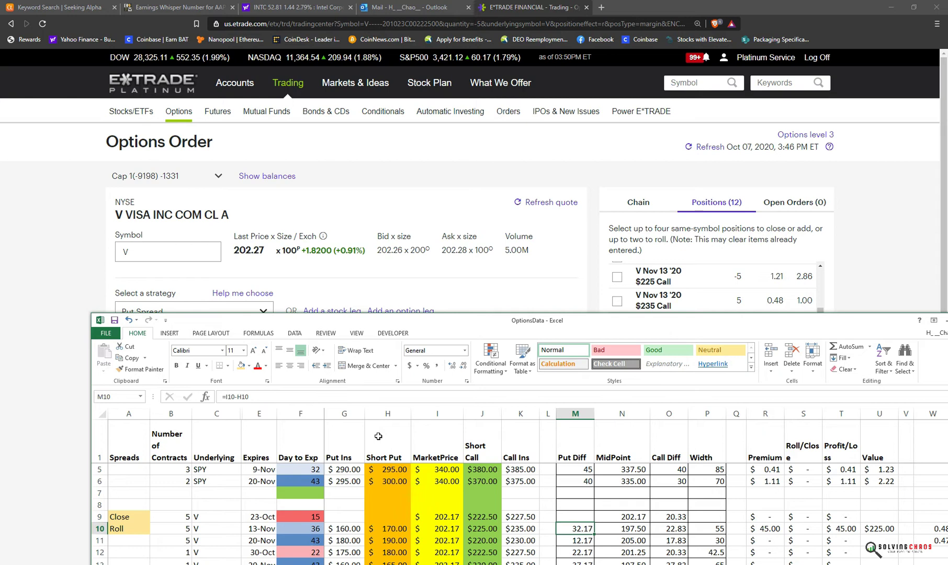
pyautogui.press('Right')
pyautogui.press('Right')
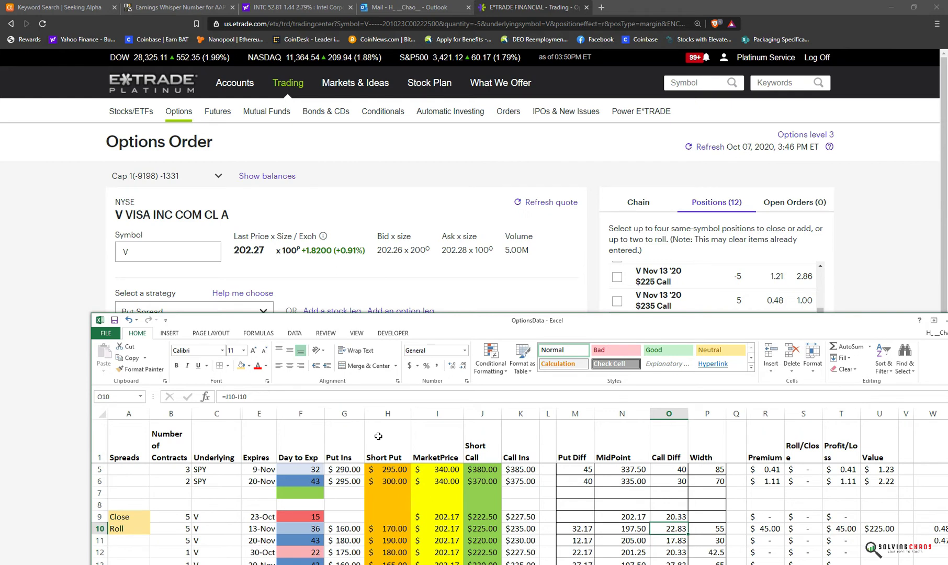
pyautogui.press('Left')
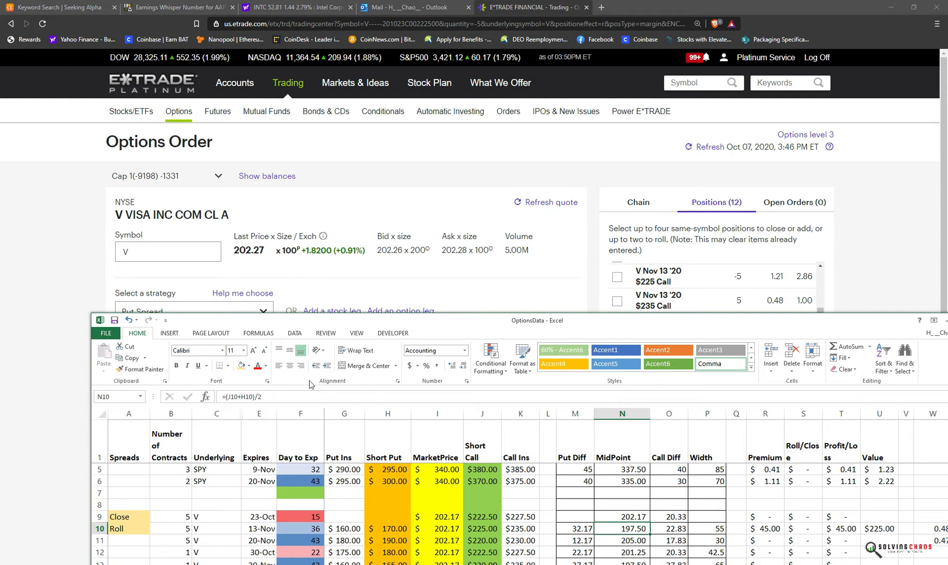
pyautogui.hotkey('alt', 'Tab')
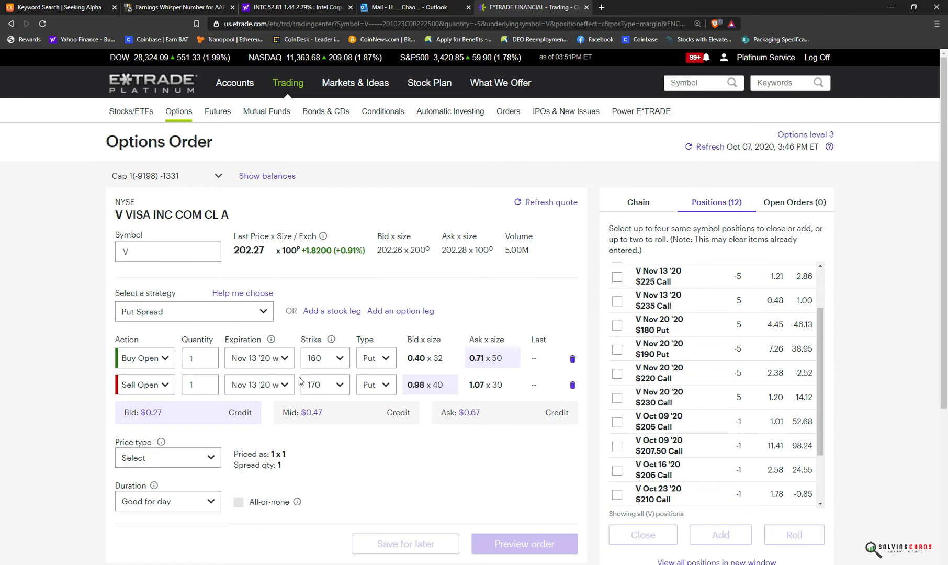
# Set both the long 160 and short 170 put legs to 5 contracts
pyautogui.doubleClick(193, 357)
pyautogui.write('5')
pyautogui.doubleClick(199, 385)
pyautogui.write('5')
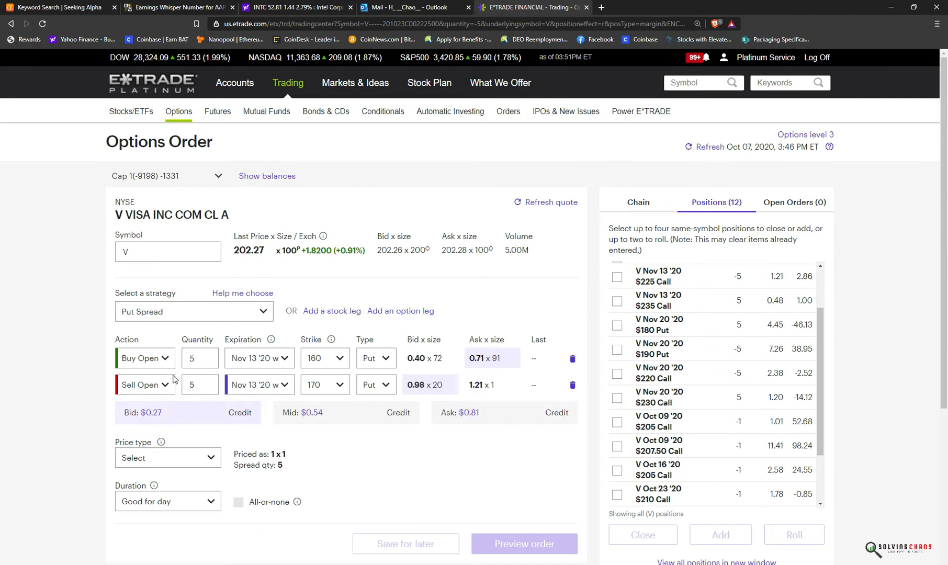
pyautogui.press('Tab')
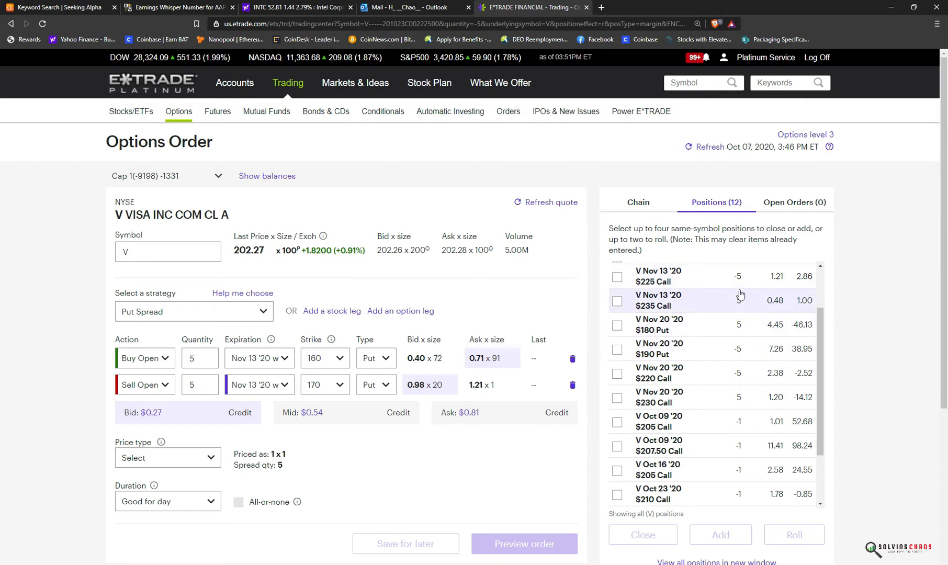
# Price the order as a net credit with a $0.60 limit
pyautogui.click(169, 456)
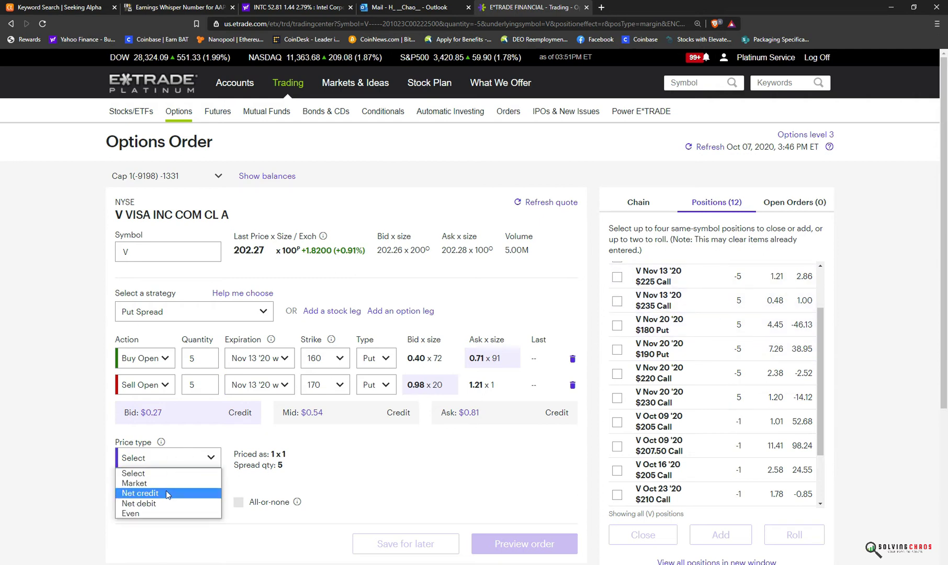
pyautogui.click(169, 493)
pyautogui.click(308, 463)
pyautogui.write('.')
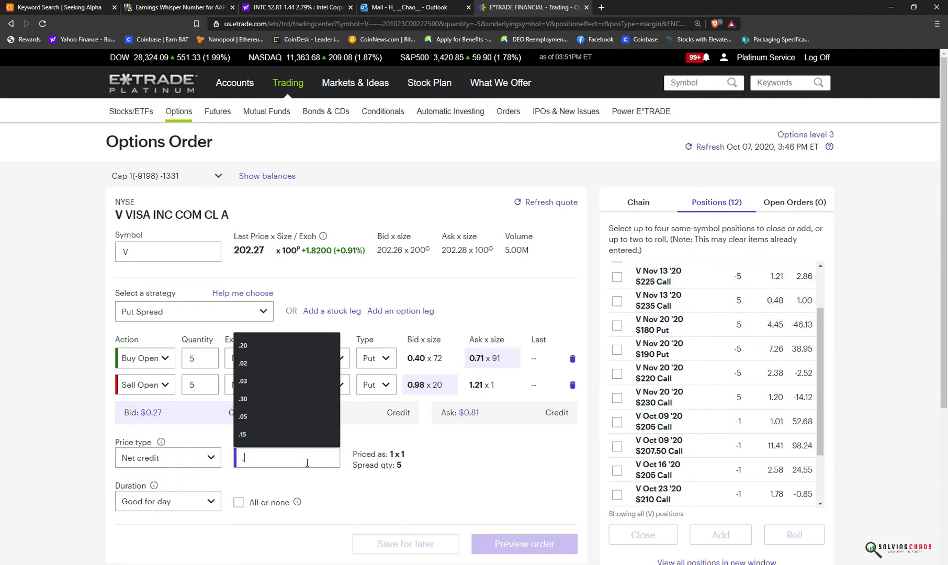
pyautogui.write('60')
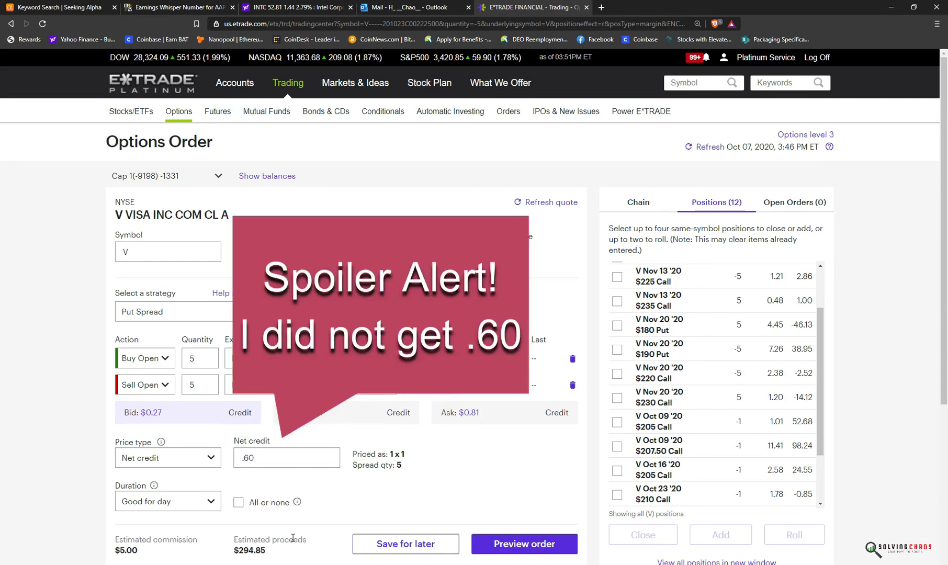
pyautogui.hotkey('alt', 'Tab')
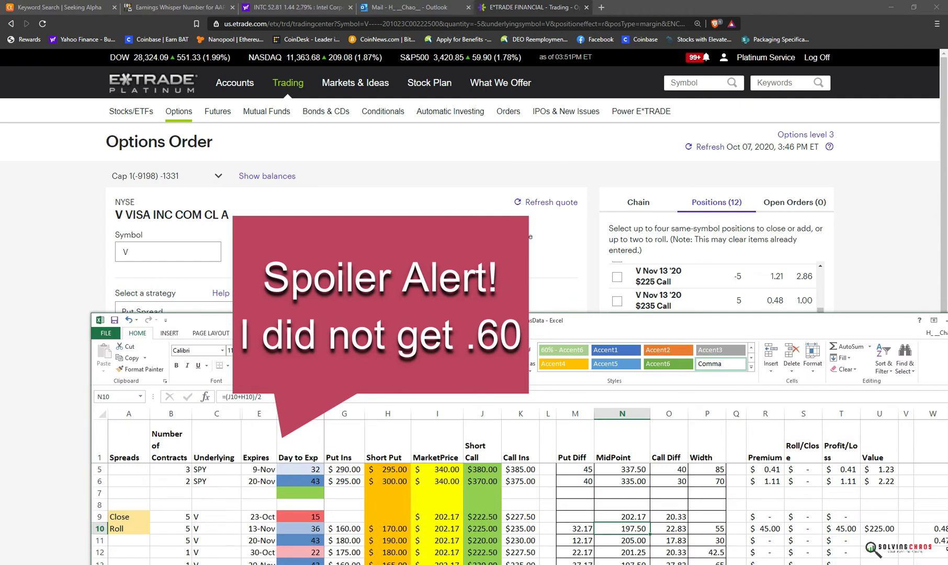
pyautogui.hotkey('alt', 'Tab')
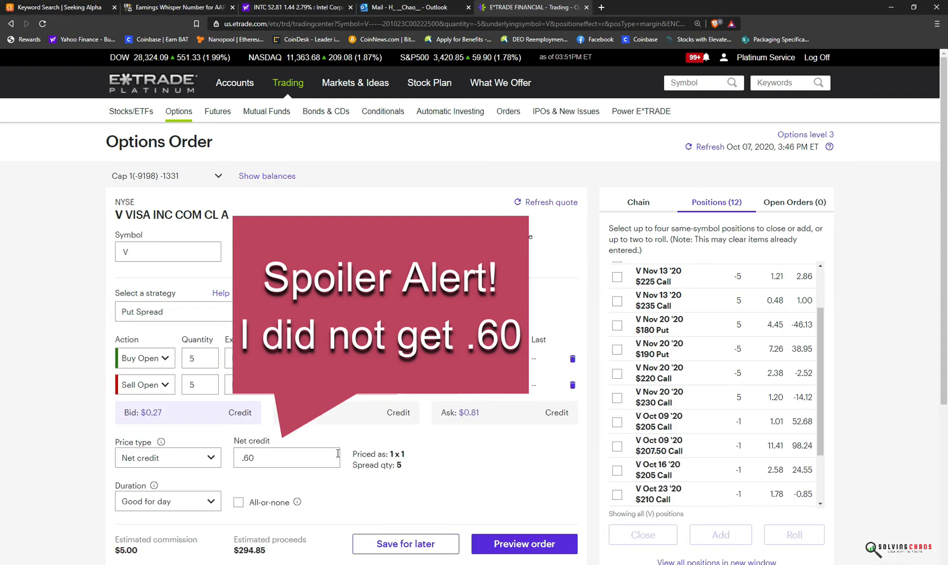
# Preview and place the put spread order, then view it under Open Orders
pyautogui.click(501, 543)
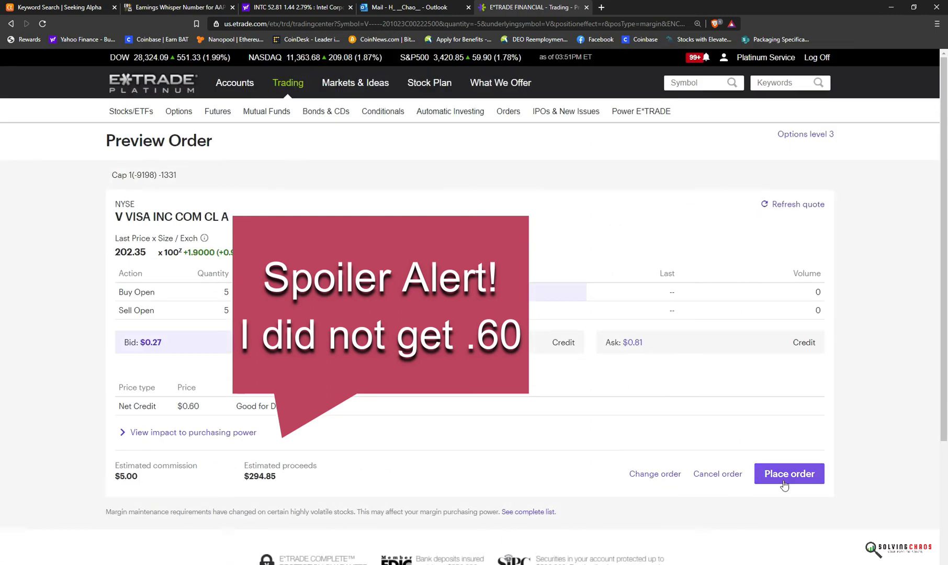
pyautogui.click(784, 479)
pyautogui.click(783, 484)
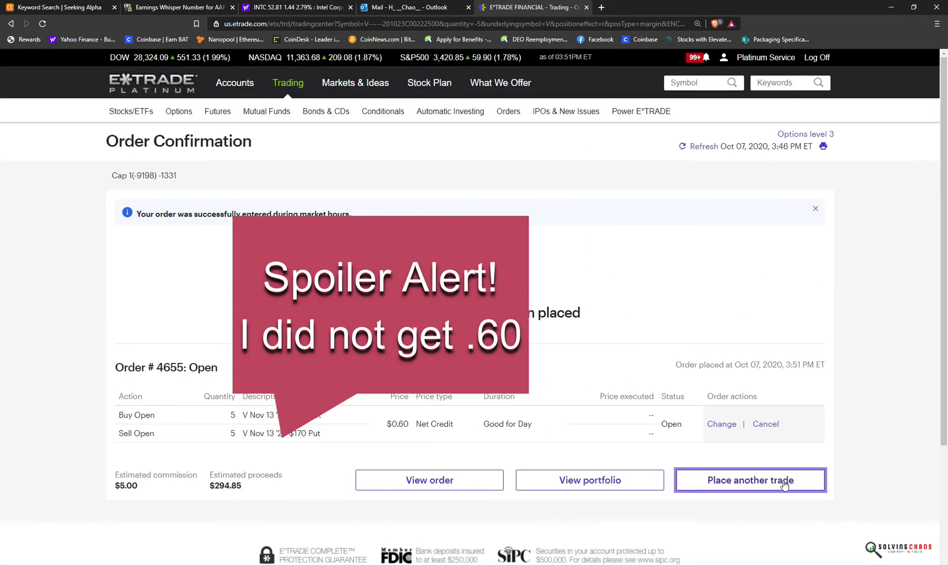
pyautogui.click(810, 205)
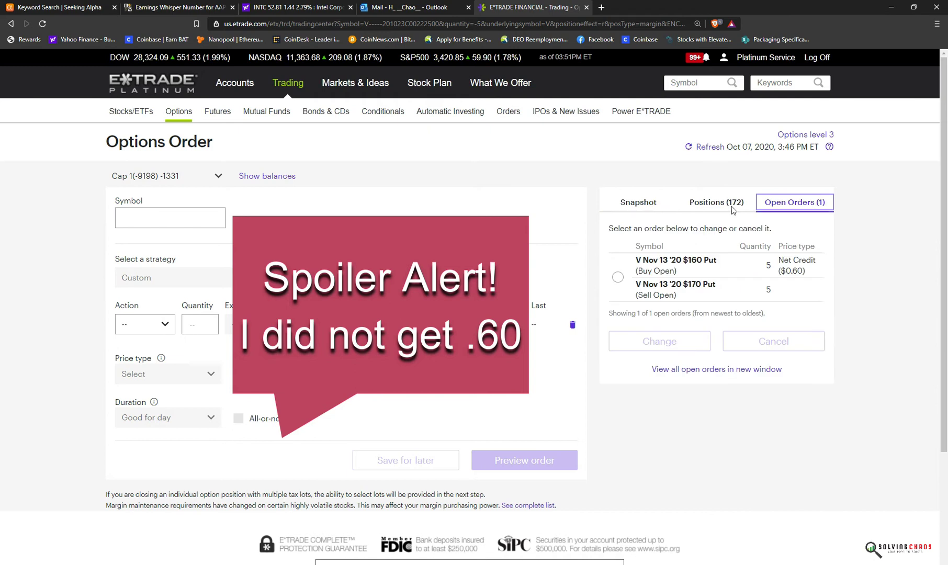
# Change the open Visa put spread order's net credit to $0.58 and submit it
pyautogui.click(701, 59)
pyautogui.click(727, 264)
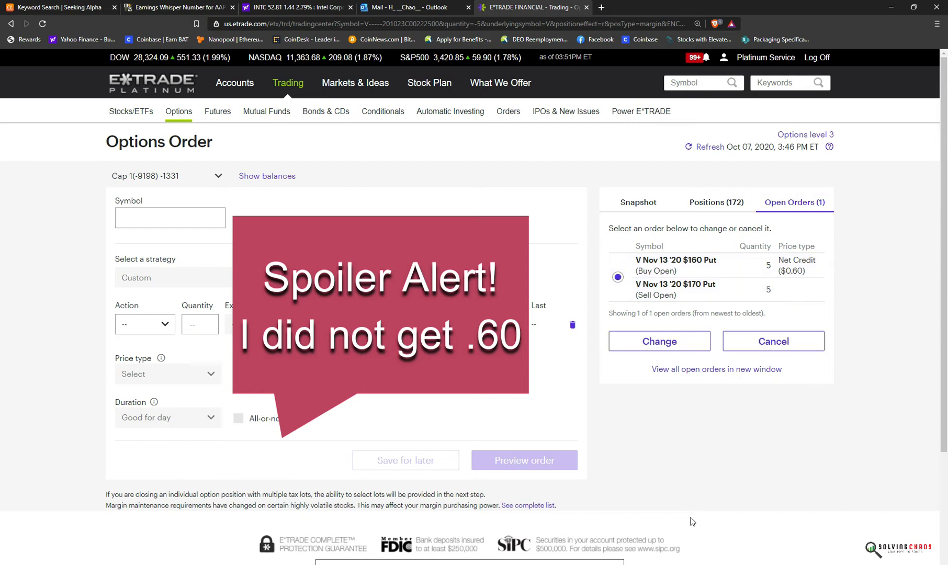
pyautogui.click(686, 345)
pyautogui.scroll(-1, 464, 467)
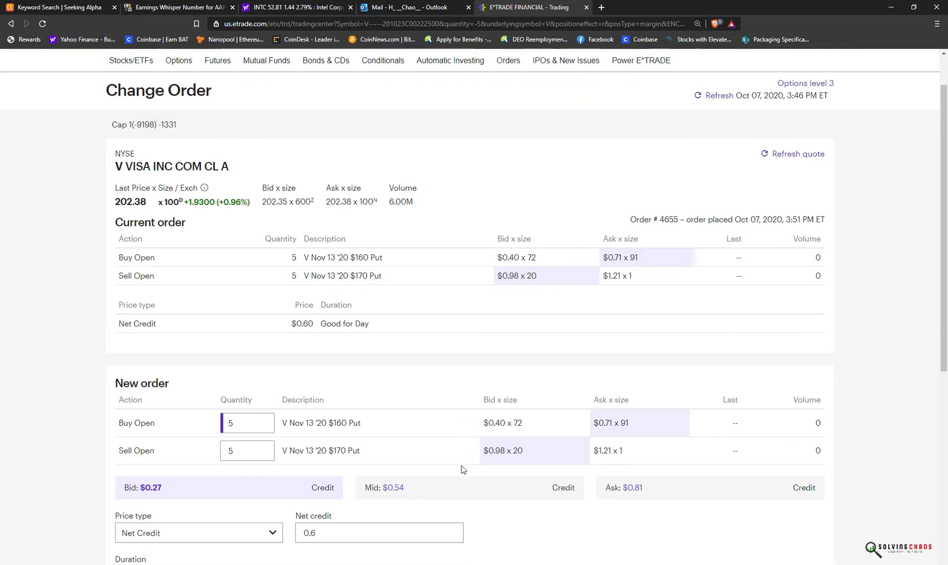
pyautogui.click(336, 539)
pyautogui.press('BackSpace')
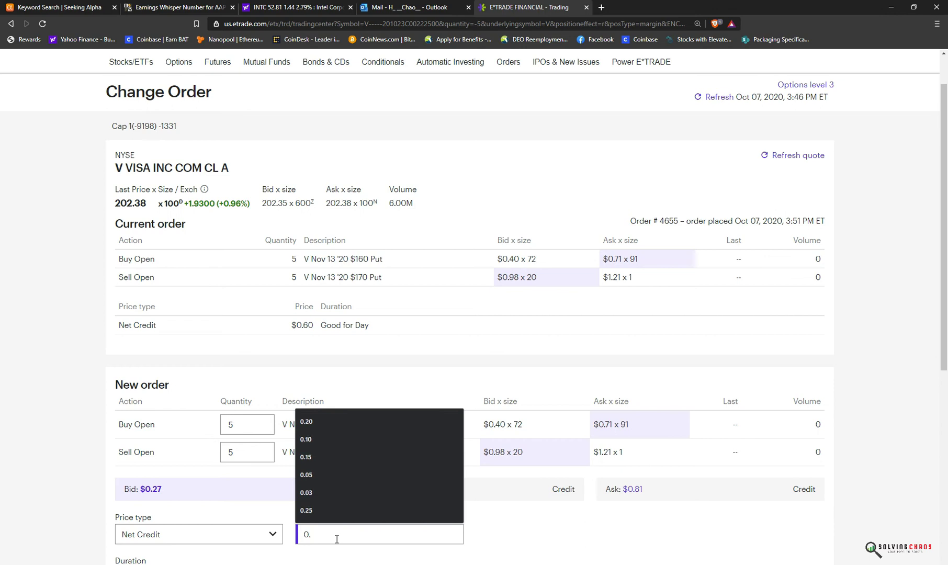
pyautogui.write('58')
pyautogui.scroll(-1, 340, 542)
pyautogui.scroll(-2, 413, 501)
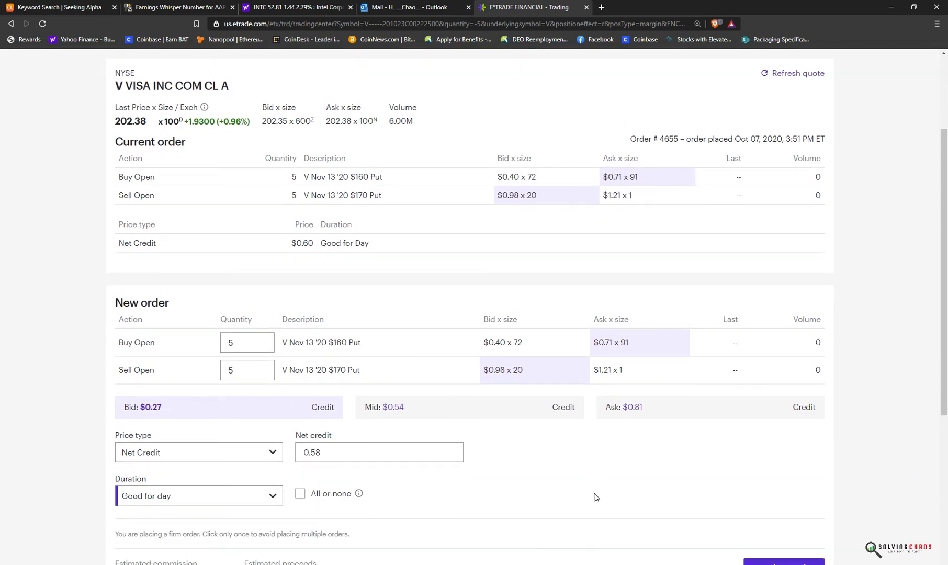
pyautogui.click(782, 535)
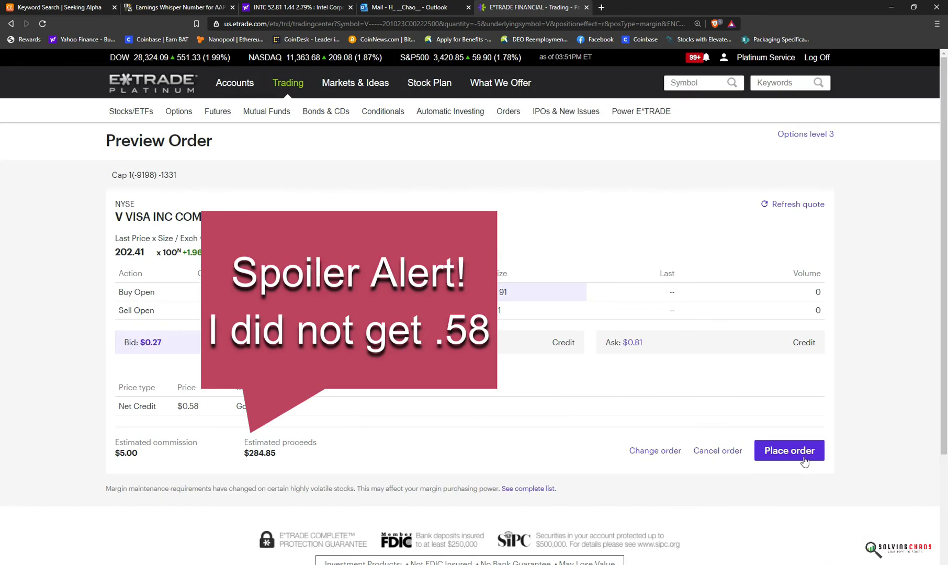
pyautogui.click(799, 452)
# Return to the open orders list and dismiss the order alerts
pyautogui.click(714, 481)
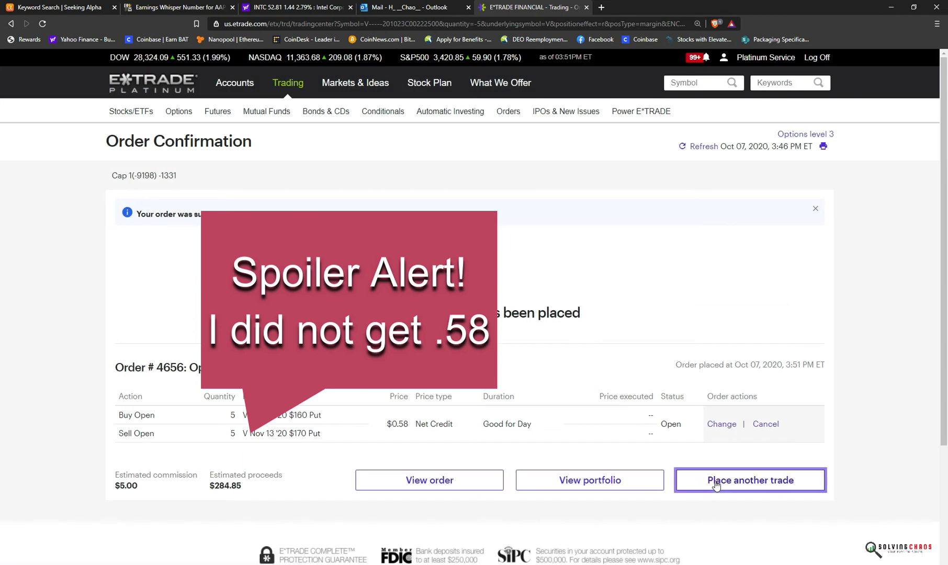
pyautogui.click(799, 203)
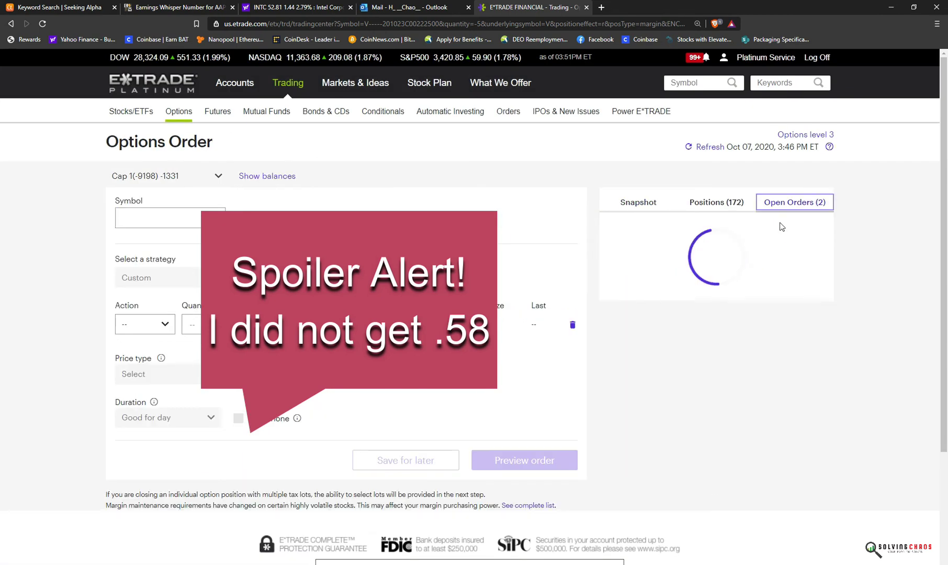
pyautogui.click(706, 57)
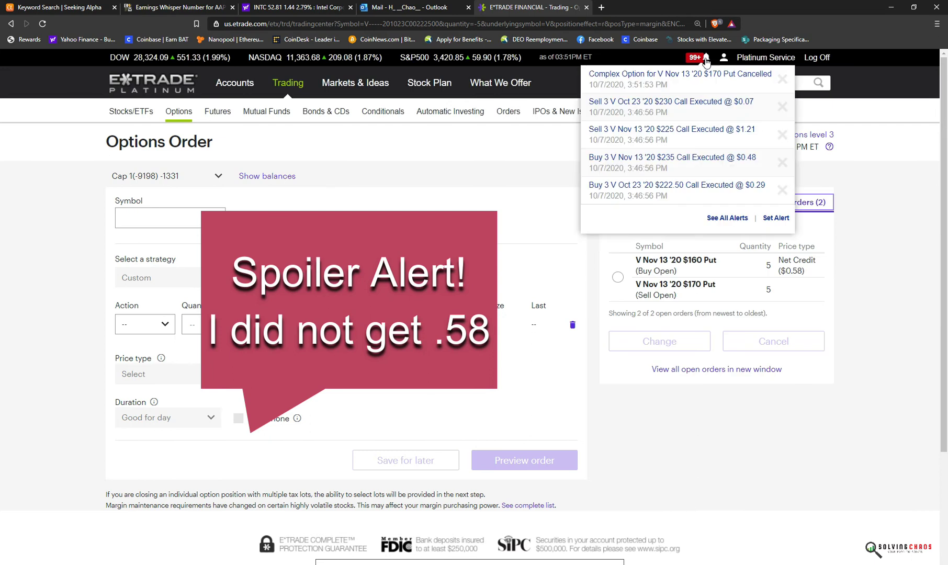
pyautogui.click(705, 238)
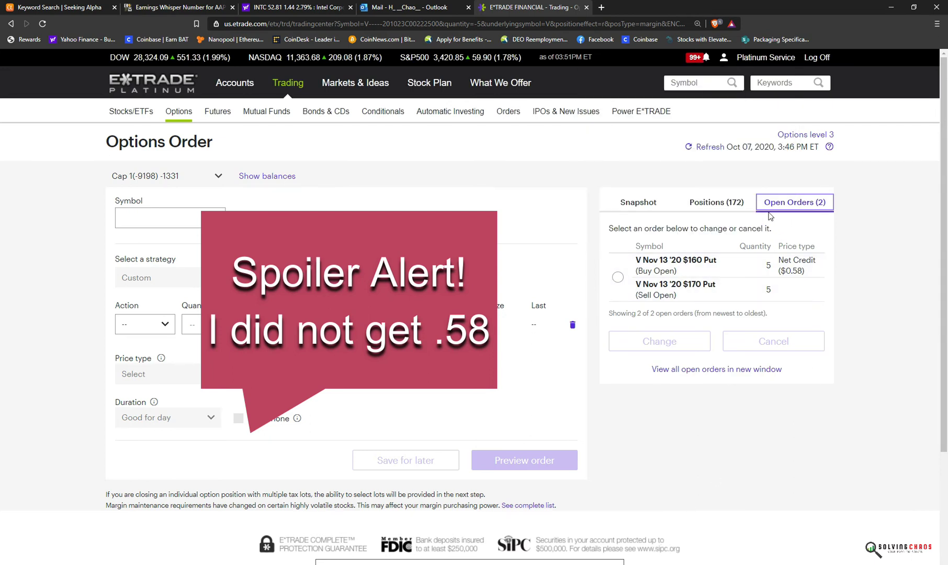
# Reprice the pending put spread to a $0.56 net credit and submit the change
pyautogui.click(758, 276)
pyautogui.click(680, 348)
pyautogui.scroll(-1, 422, 508)
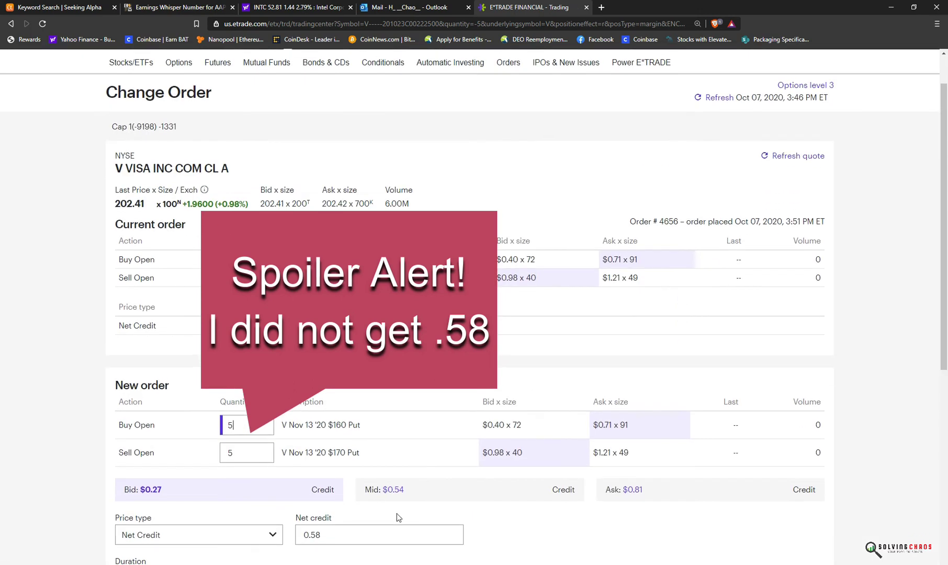
pyautogui.click(333, 532)
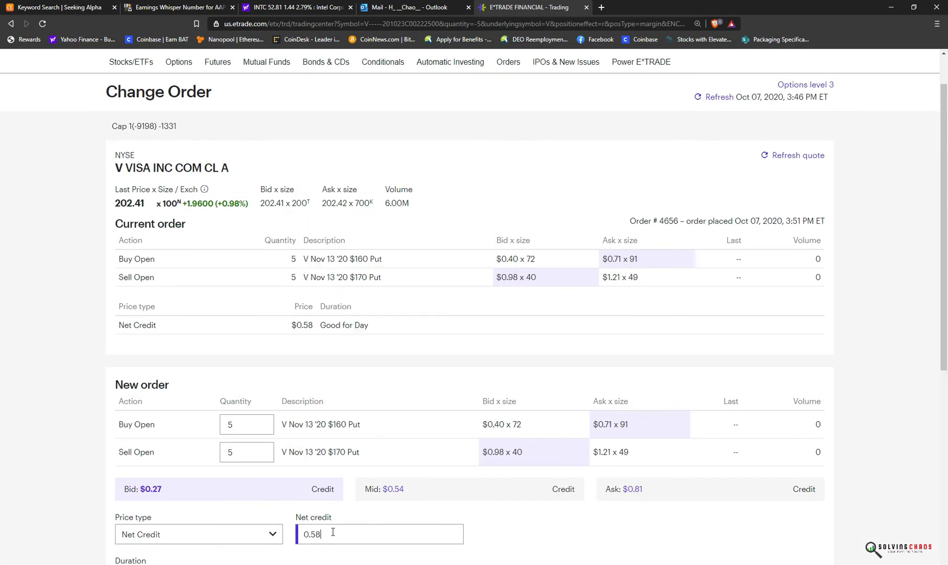
pyautogui.press('BackSpace')
pyautogui.write('6')
pyautogui.scroll(-1, 333, 533)
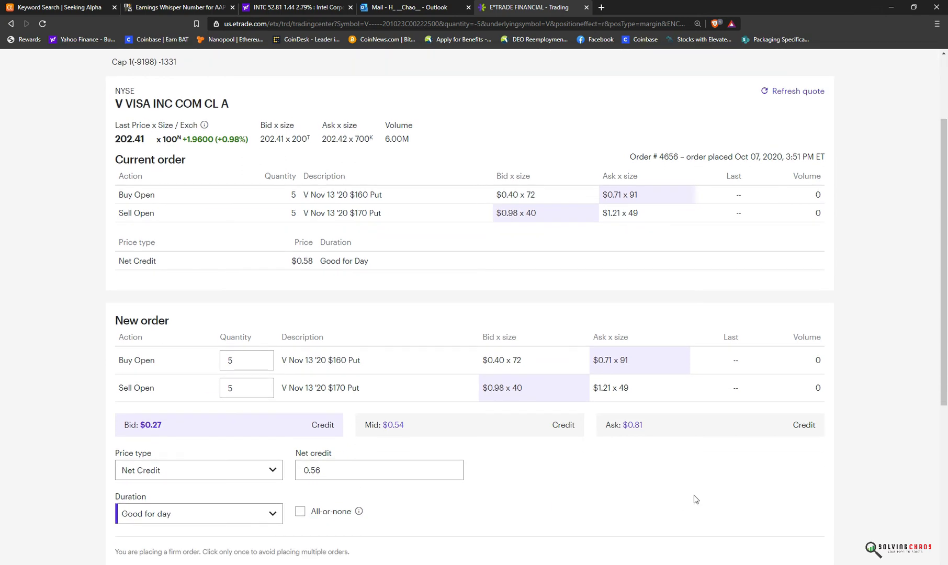
pyautogui.scroll(-1, 694, 499)
pyautogui.click(780, 538)
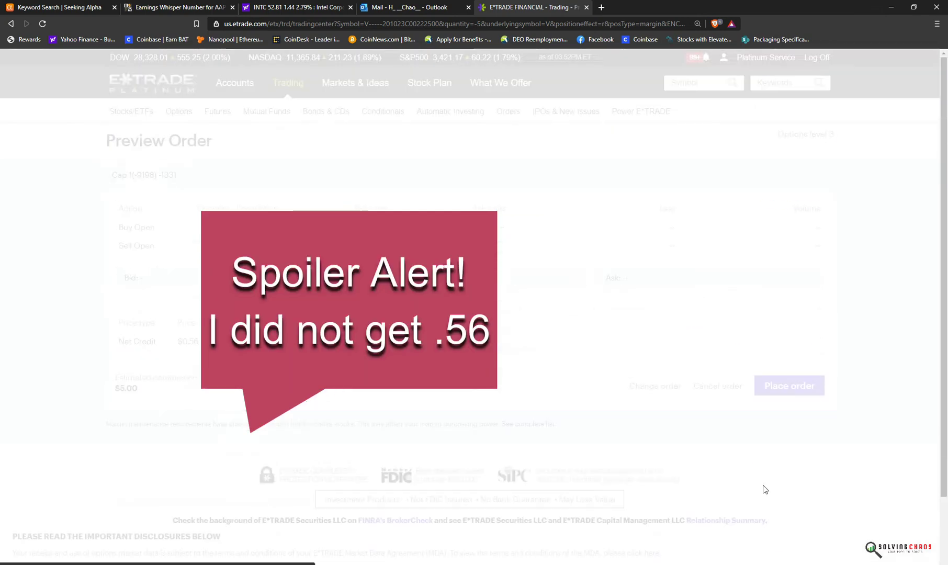
pyautogui.click(772, 451)
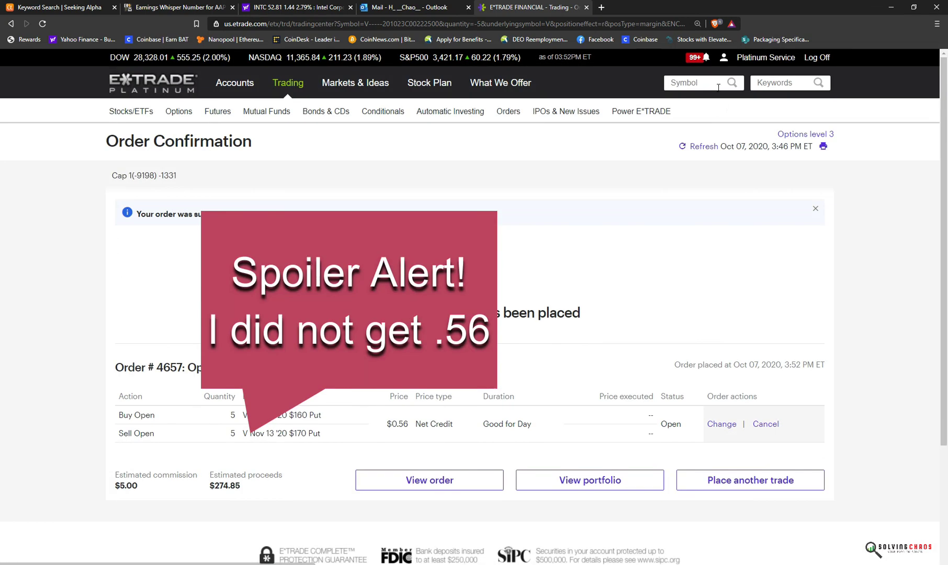
# Lower the pending spread order to a $0.55 net credit and submit the change
pyautogui.click(705, 58)
pyautogui.click(745, 483)
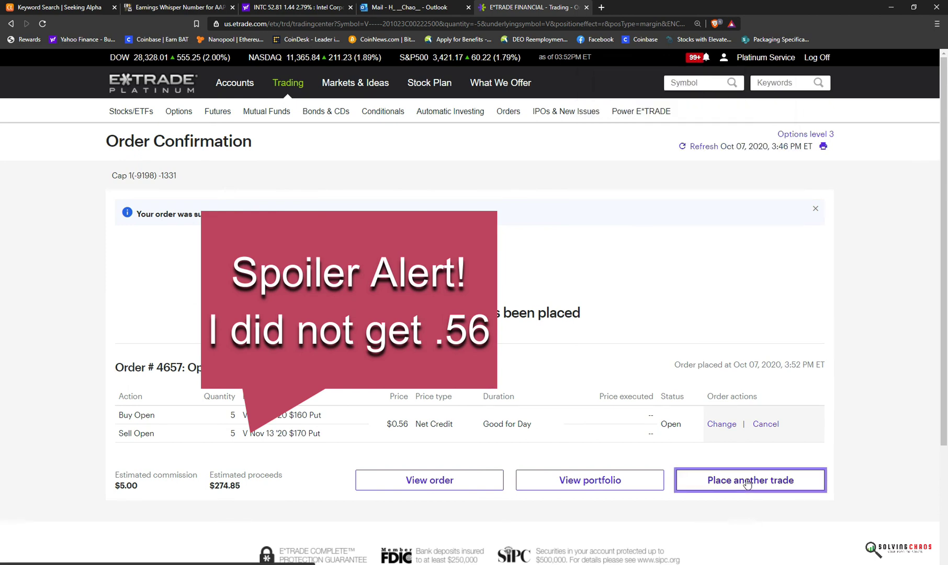
pyautogui.click(779, 203)
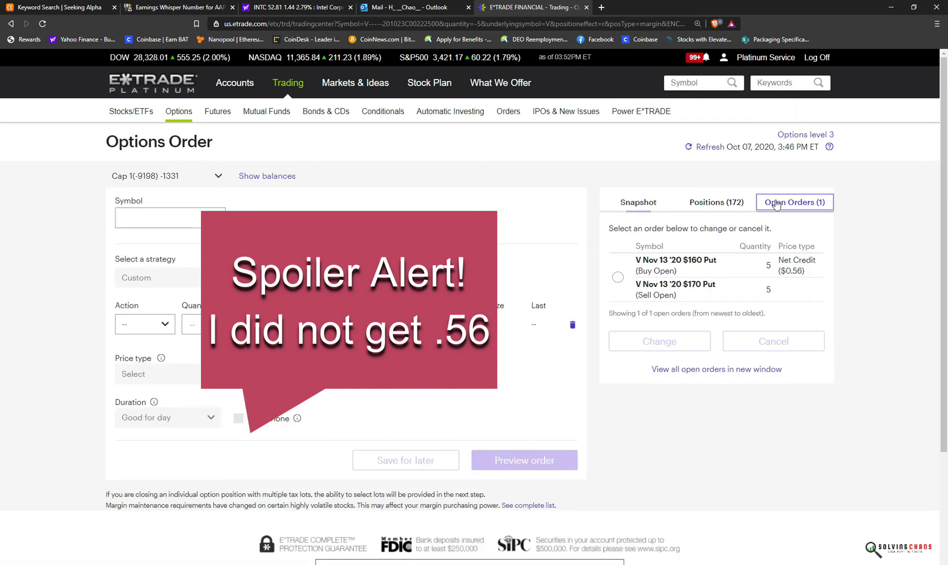
pyautogui.click(675, 343)
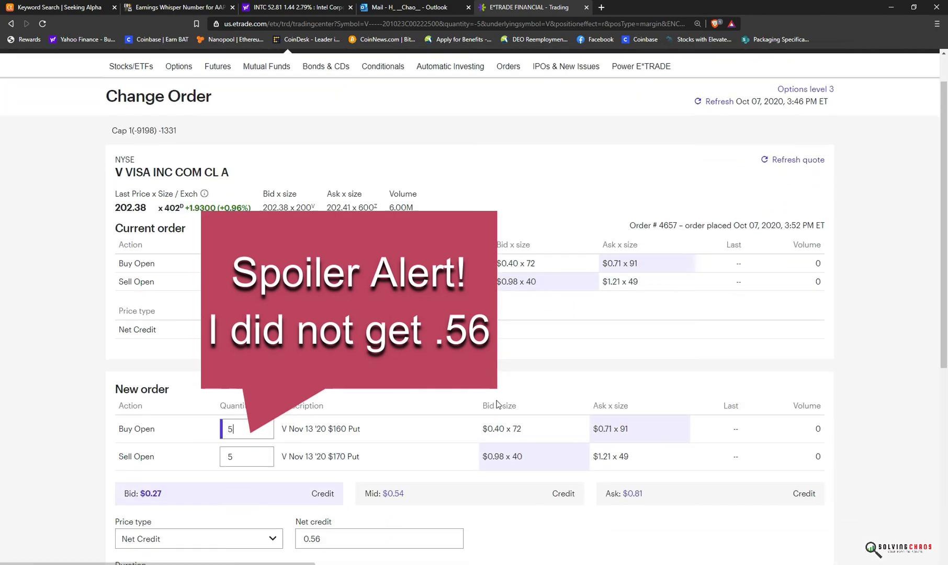
pyautogui.scroll(-1, 404, 479)
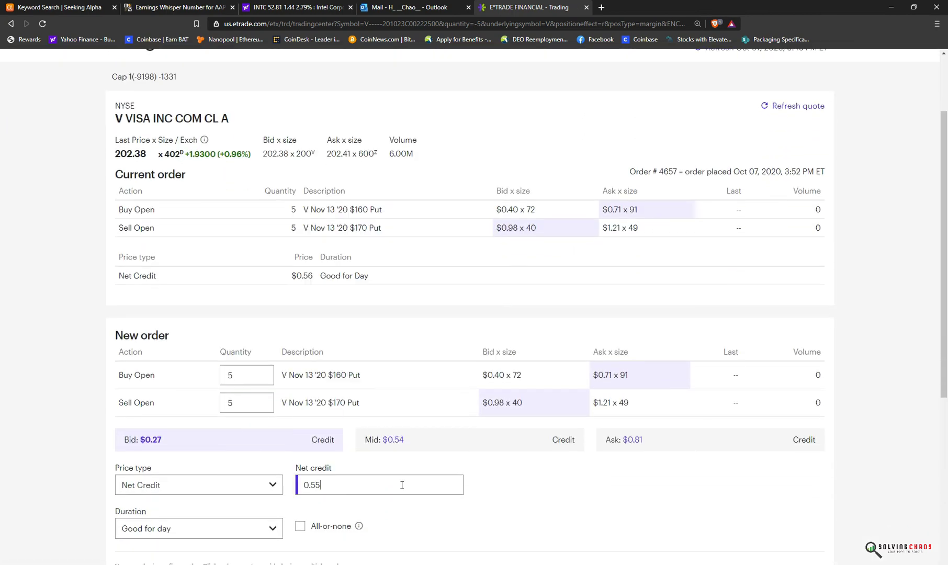
pyautogui.scroll(-2, 373, 472)
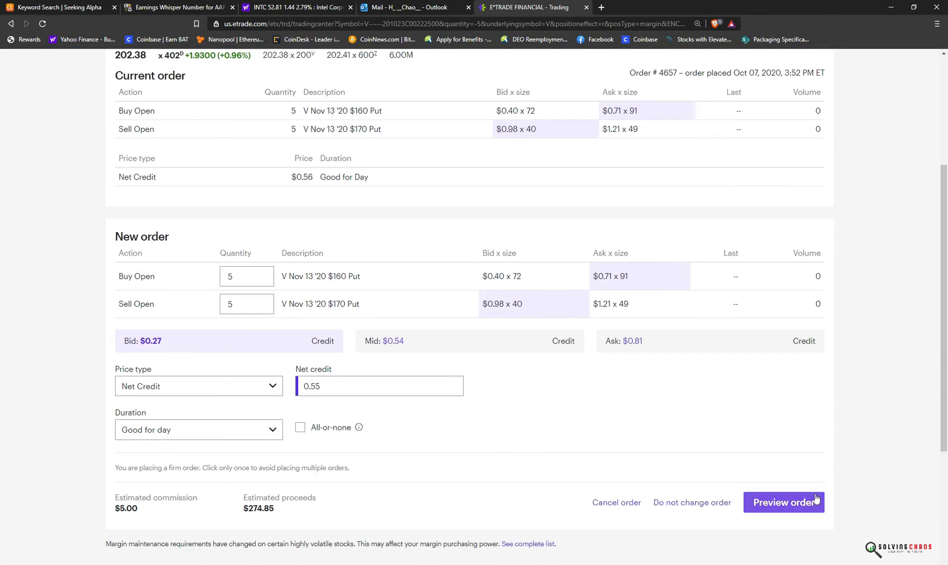
pyautogui.click(784, 502)
pyautogui.click(773, 450)
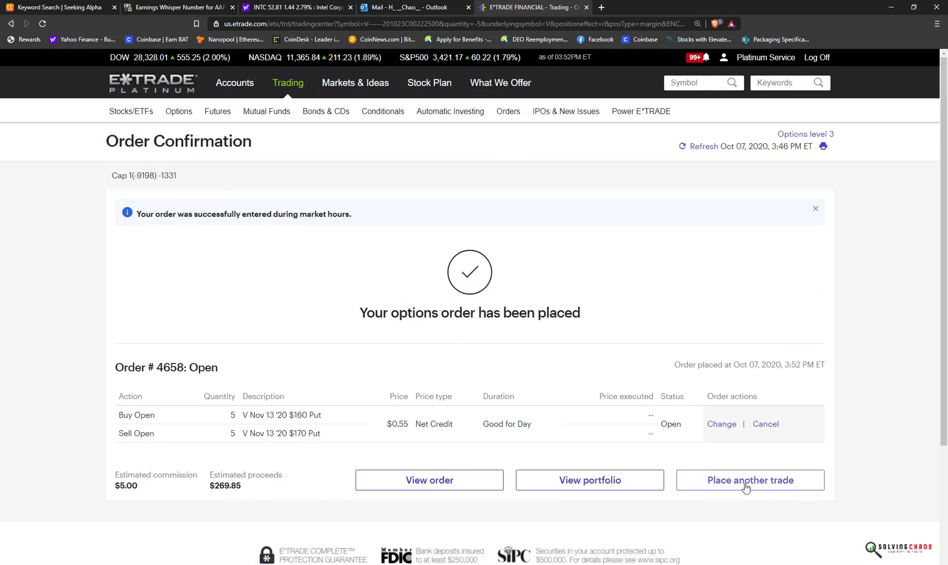
# Go back to the open orders list after reviewing the order alerts
pyautogui.click(744, 482)
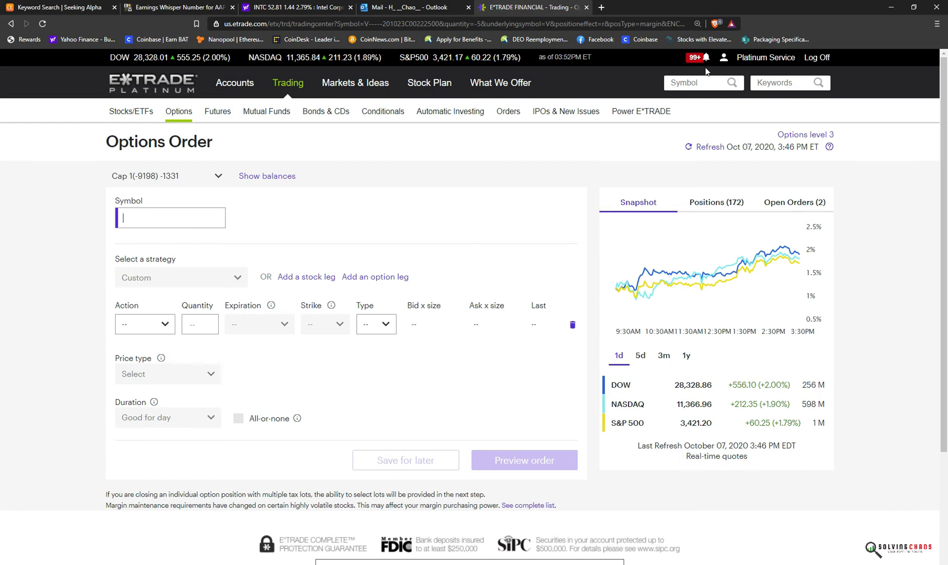
pyautogui.click(704, 62)
pyautogui.click(807, 280)
pyautogui.click(696, 62)
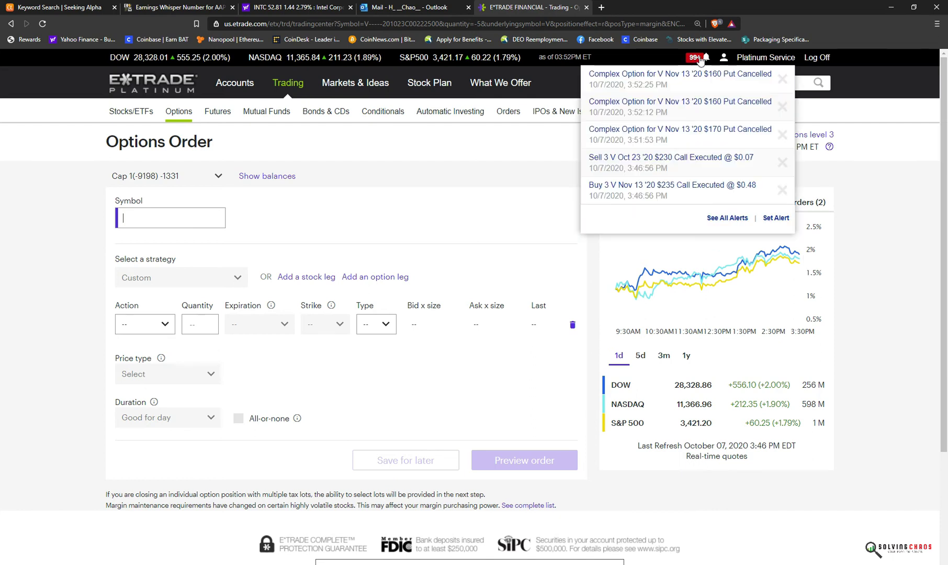
pyautogui.click(795, 202)
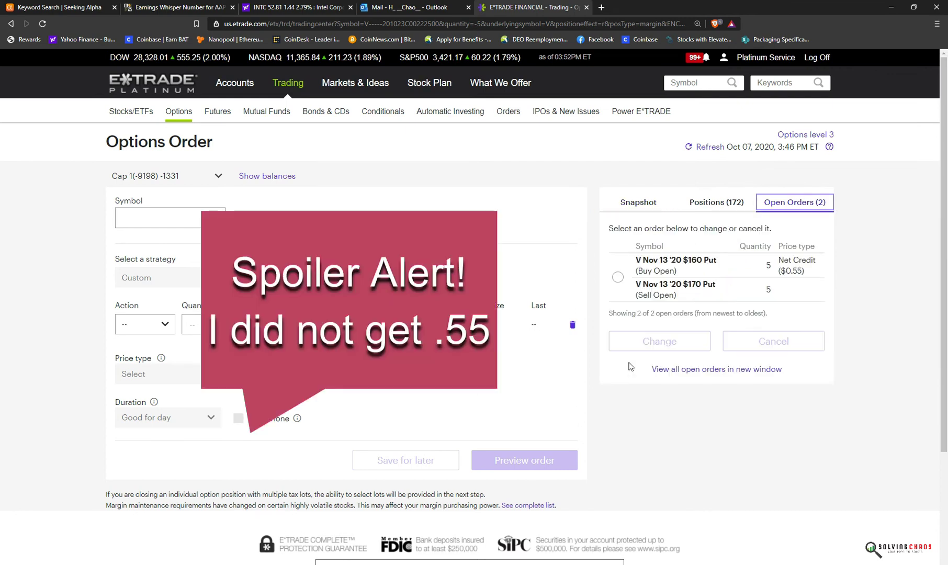
# Open the $0.55 spread order for change and preview it at a lowered $0.54 credit
pyautogui.click(618, 277)
pyautogui.click(659, 341)
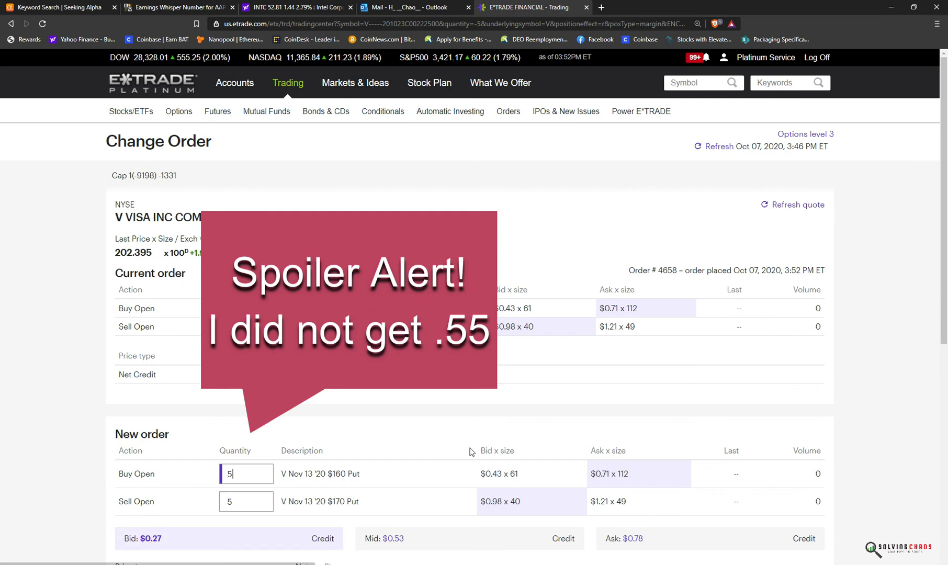
pyautogui.scroll(-1, 423, 531)
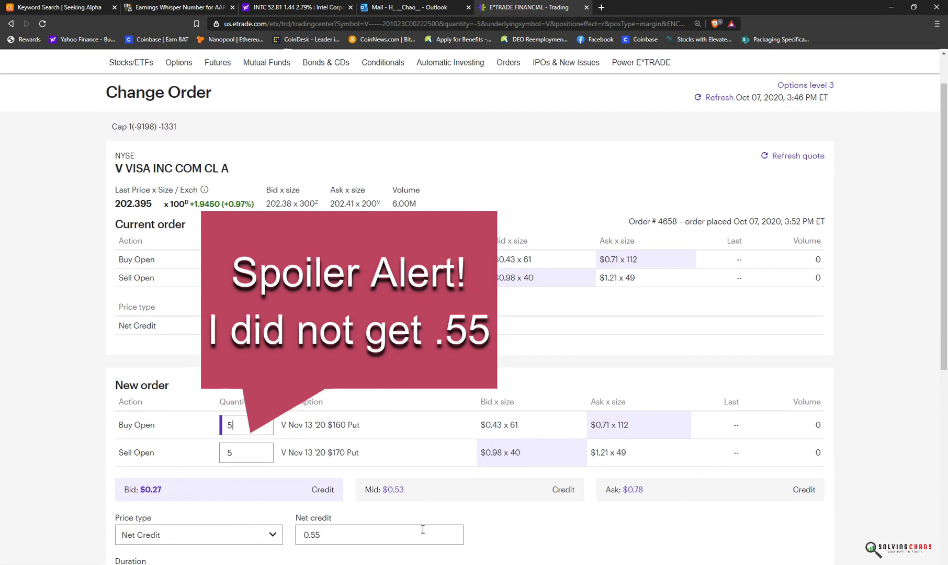
pyautogui.click(363, 532)
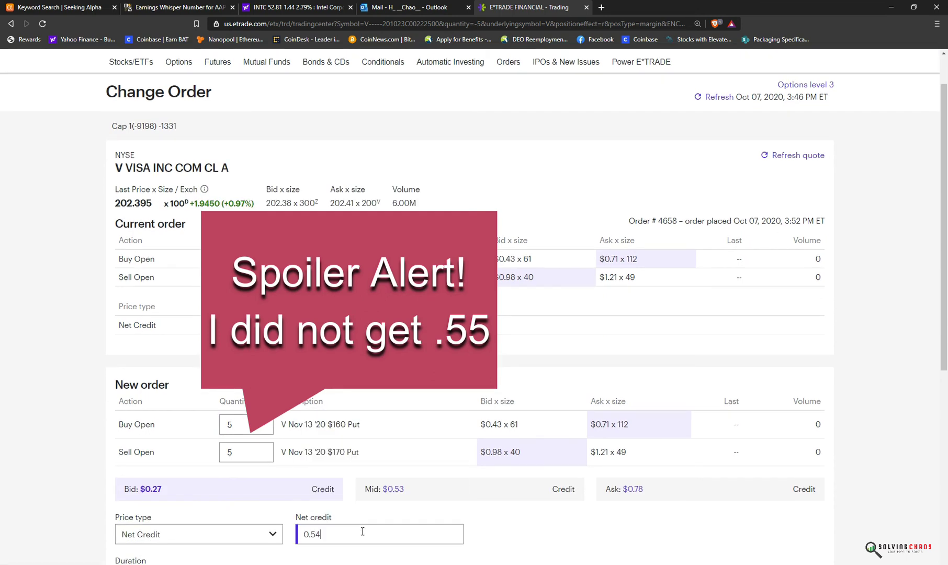
pyautogui.scroll(-2, 436, 506)
pyautogui.scroll(-1, 534, 514)
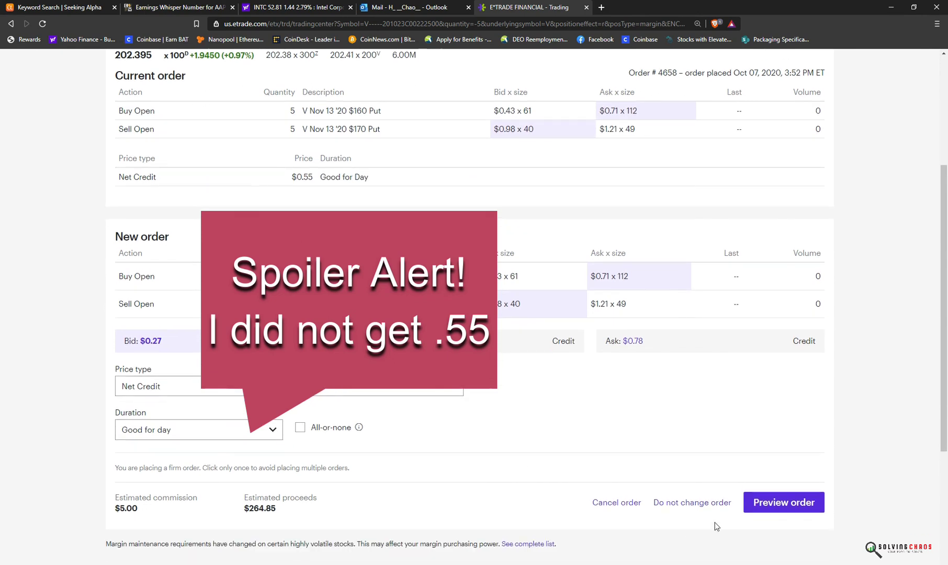
pyautogui.click(788, 503)
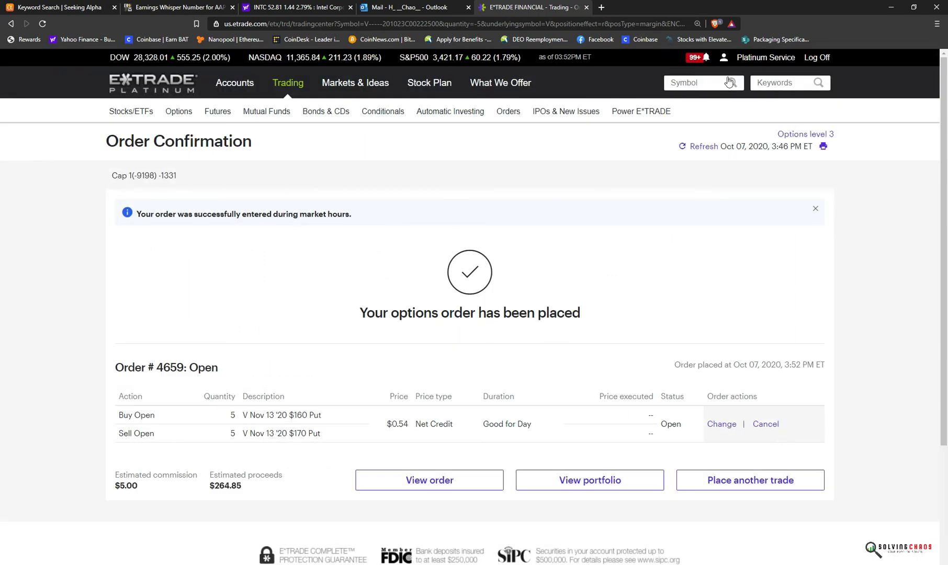
pyautogui.click(707, 59)
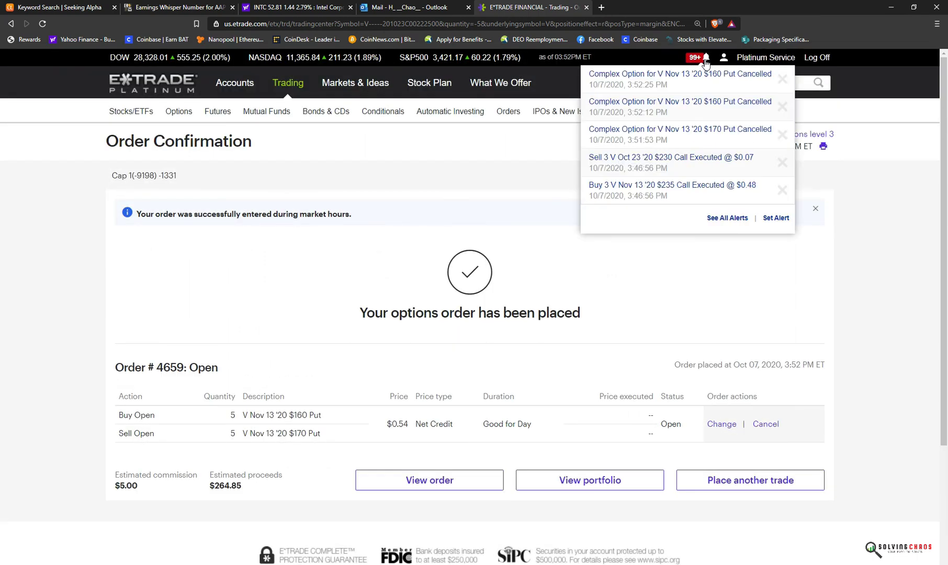
pyautogui.click(775, 480)
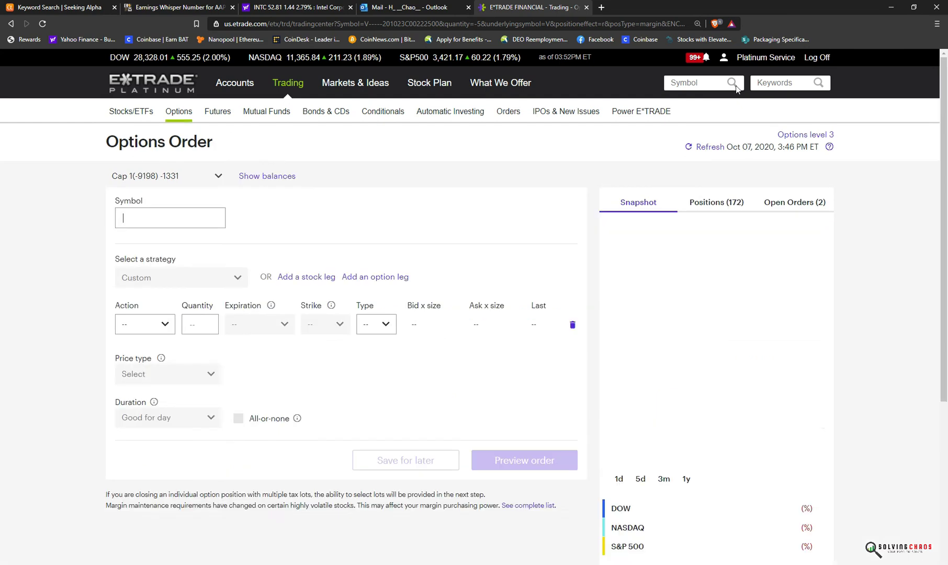
# Place the Visa $160/$170 put spread at a $0.52 net credit and confirm no orders remain open
pyautogui.moveTo(709, 64)
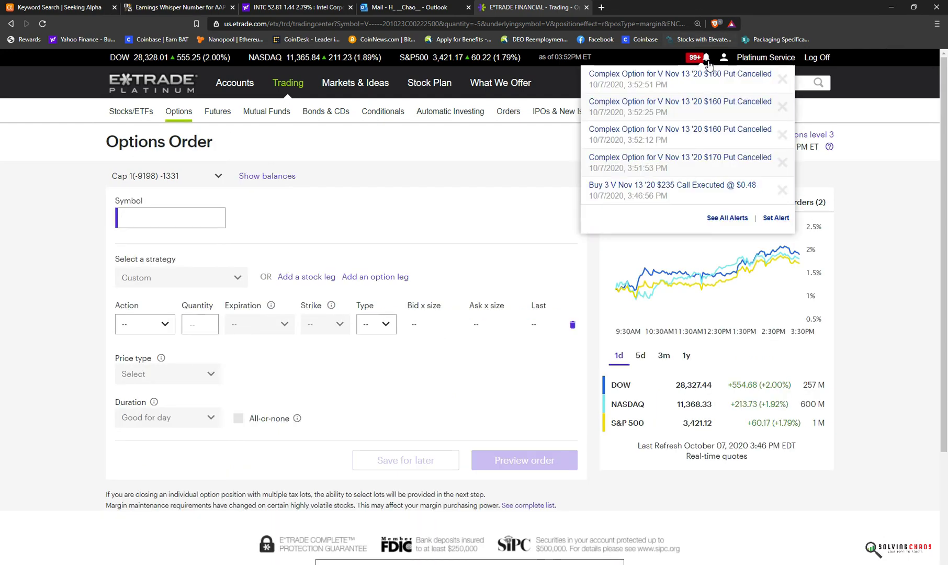
pyautogui.click(804, 204)
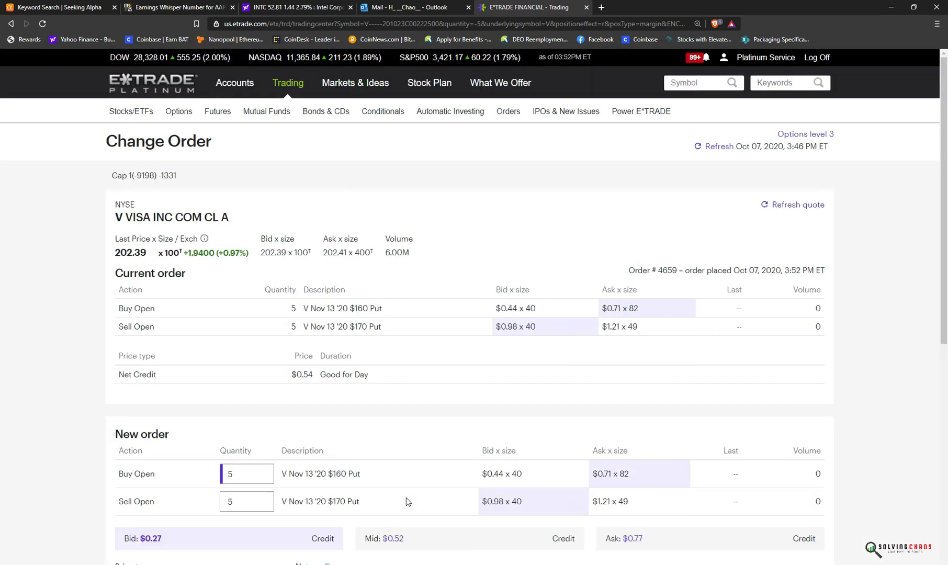
pyautogui.scroll(-2, 351, 467)
pyautogui.click(346, 435)
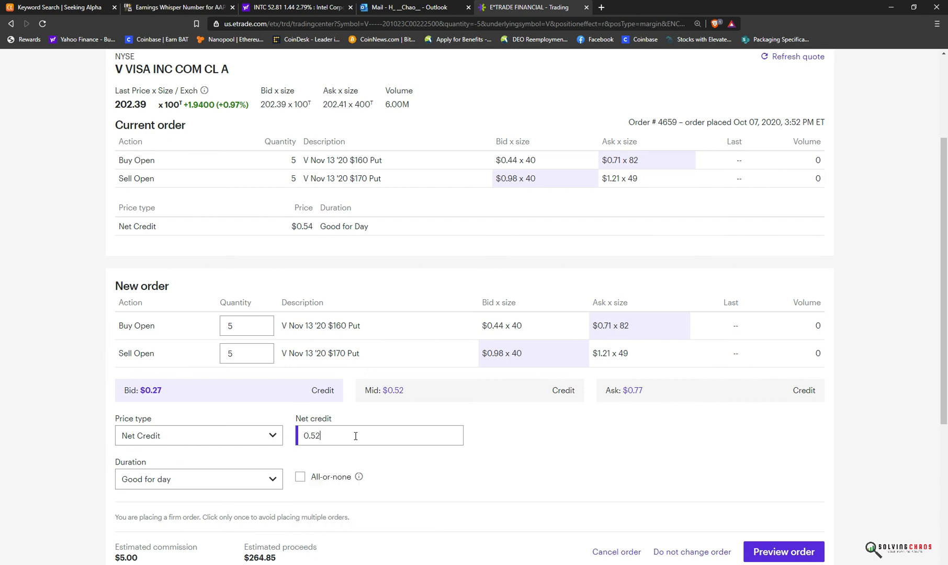
pyautogui.scroll(-1, 367, 435)
pyautogui.click(770, 503)
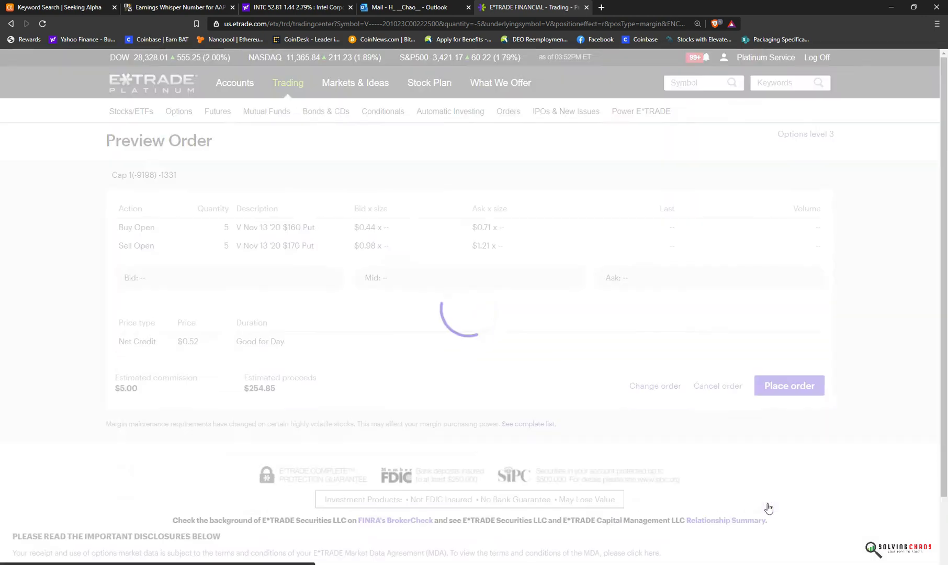
pyautogui.click(786, 451)
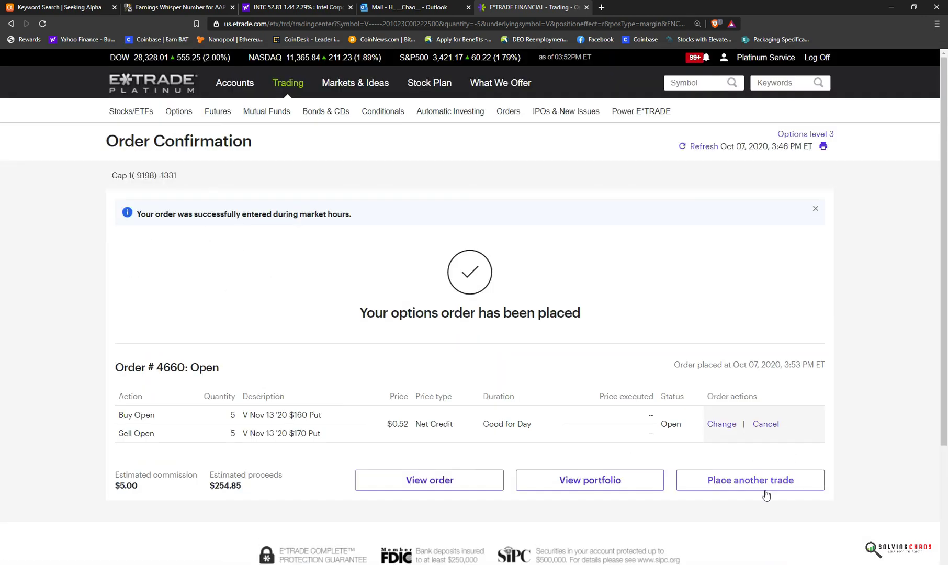
pyautogui.click(766, 493)
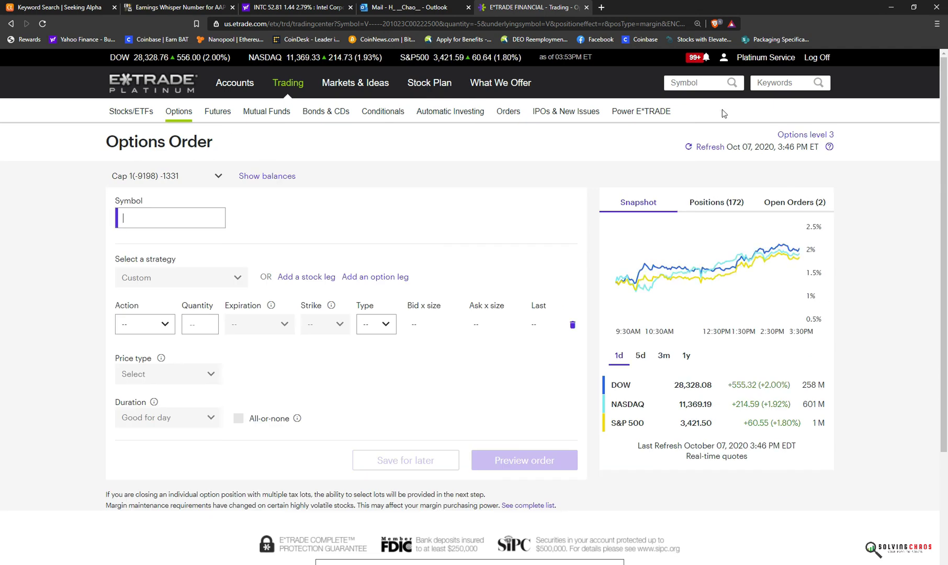
pyautogui.moveTo(706, 61)
pyautogui.click(822, 204)
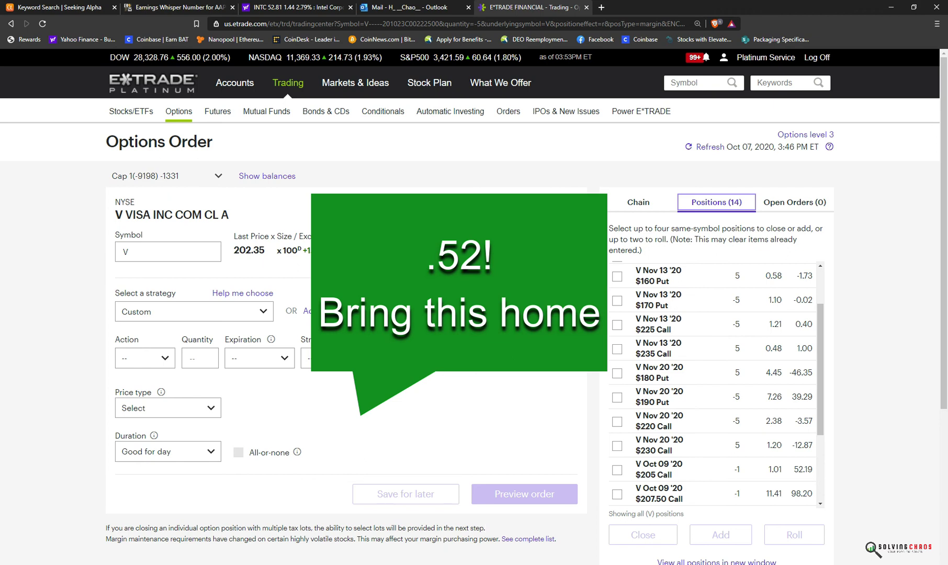
# Switch to the Excel tracker and delete the Visa Close row in row 9
pyautogui.hotkey('alt', 'Tab')
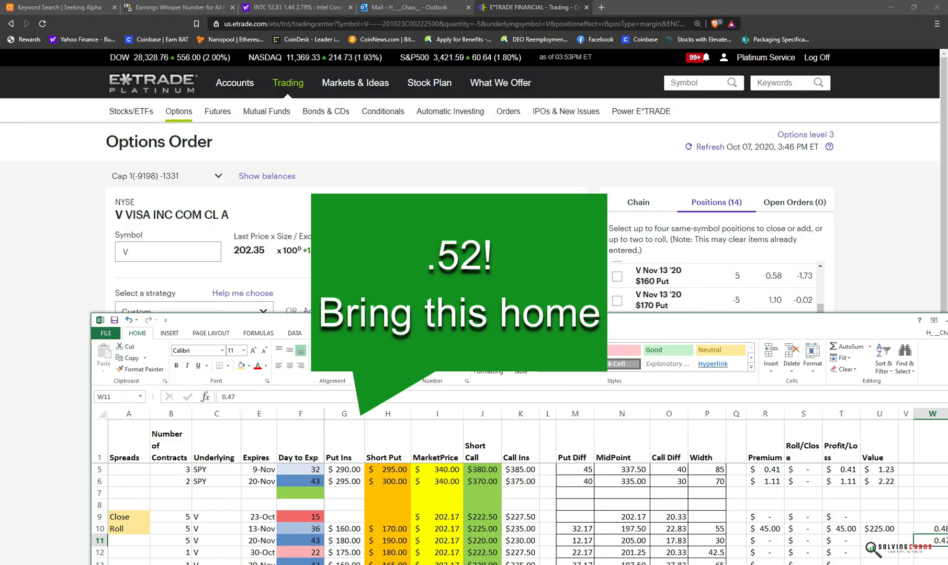
pyautogui.moveTo(461, 320); pyautogui.dragTo(429, 308)
pyautogui.click(317, 509)
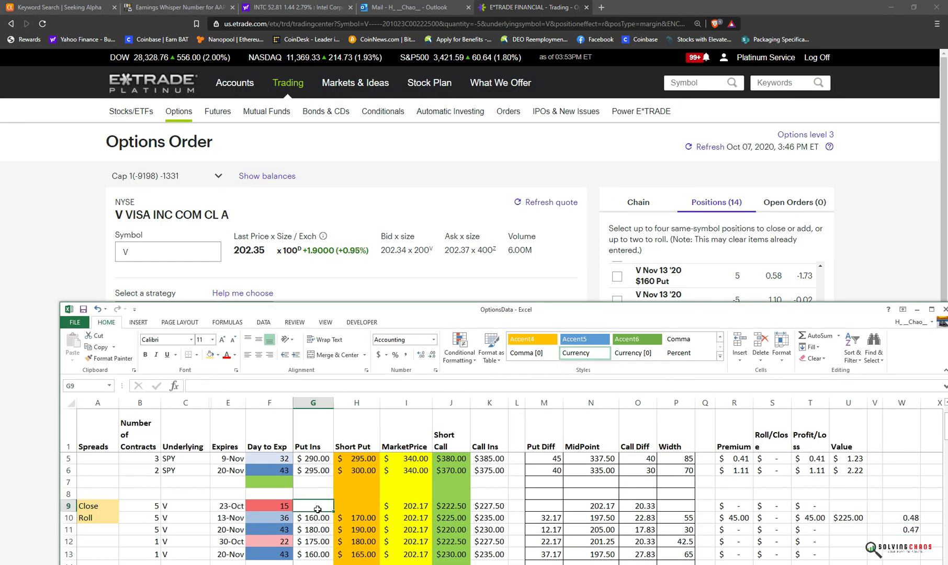
pyautogui.press('Down')
pyautogui.hotkey('shift', 'Right')
pyautogui.hotkey('ctrl', 'c')
pyautogui.press('Up')
pyautogui.press('Right')
pyautogui.press('Right')
pyautogui.press('Right')
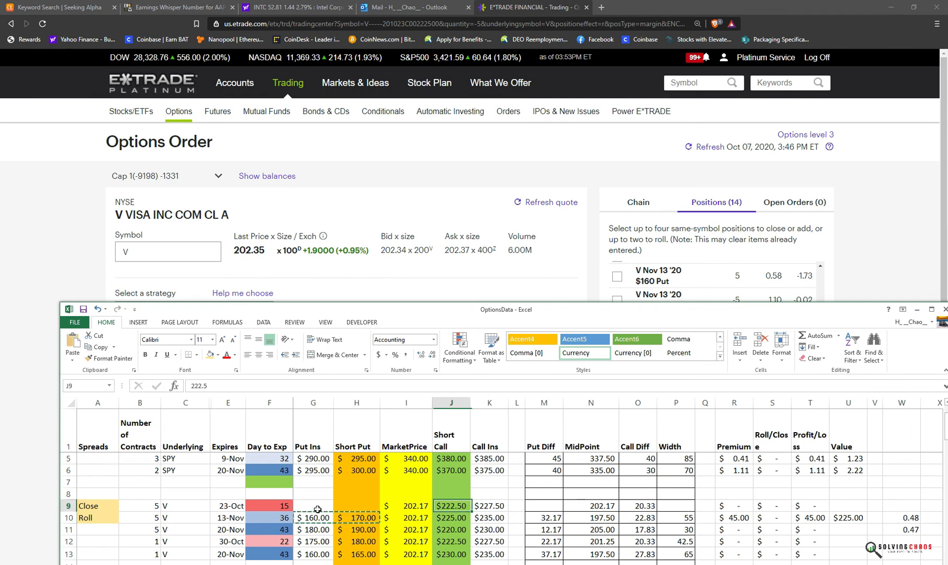
pyautogui.press('Right')
pyautogui.press('Left')
pyautogui.press('Left')
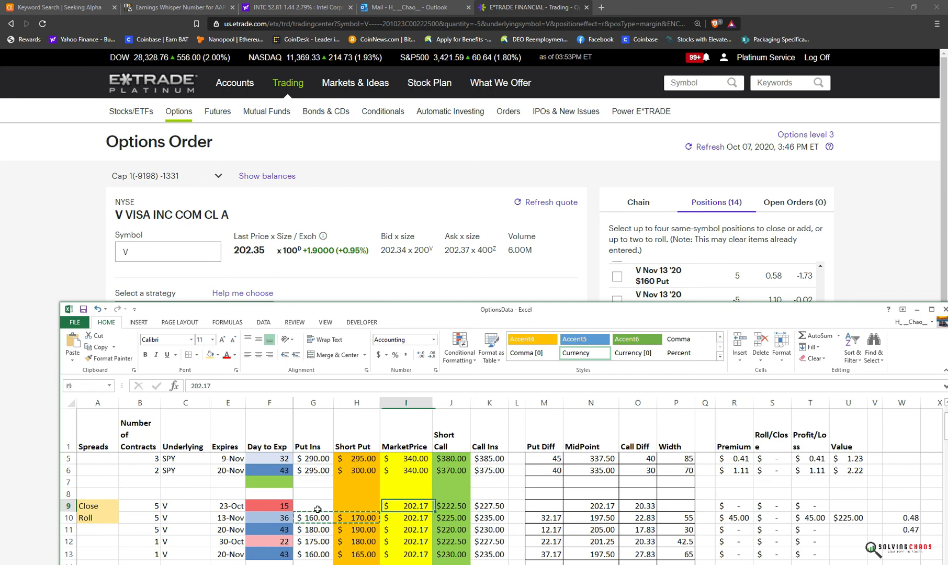
pyautogui.click(66, 506)
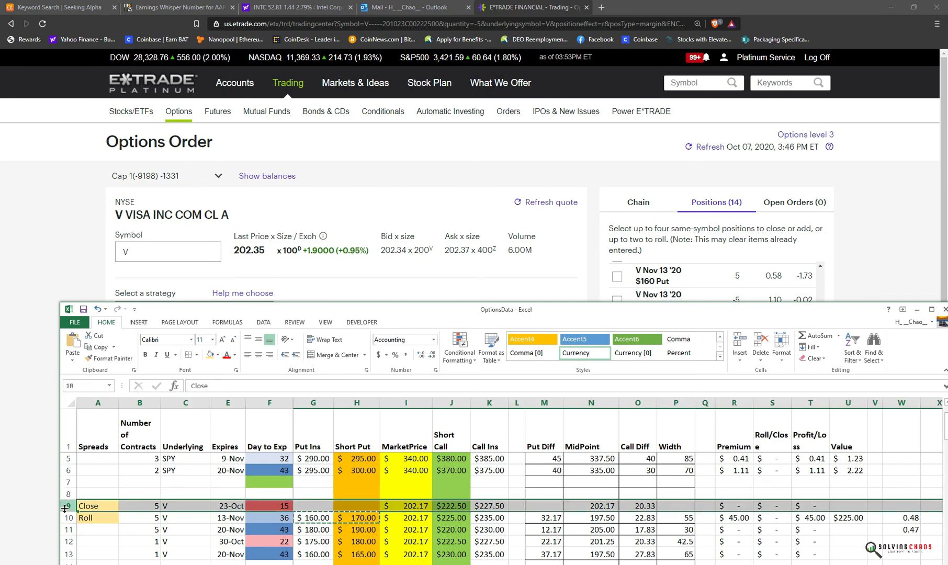
pyautogui.hotkey('ctrl', '-')
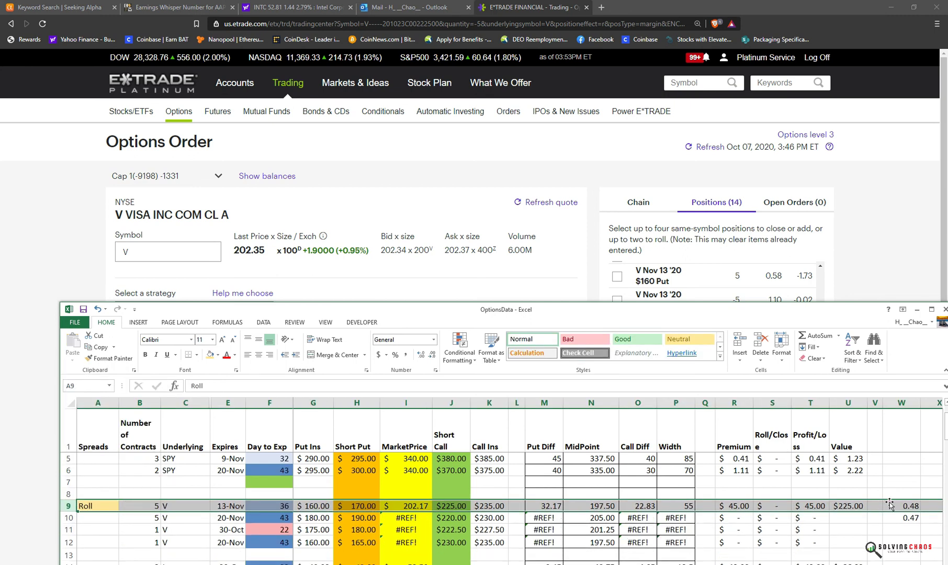
# Change the credit in W10 from 0.47 to 0.45
pyautogui.click(915, 516)
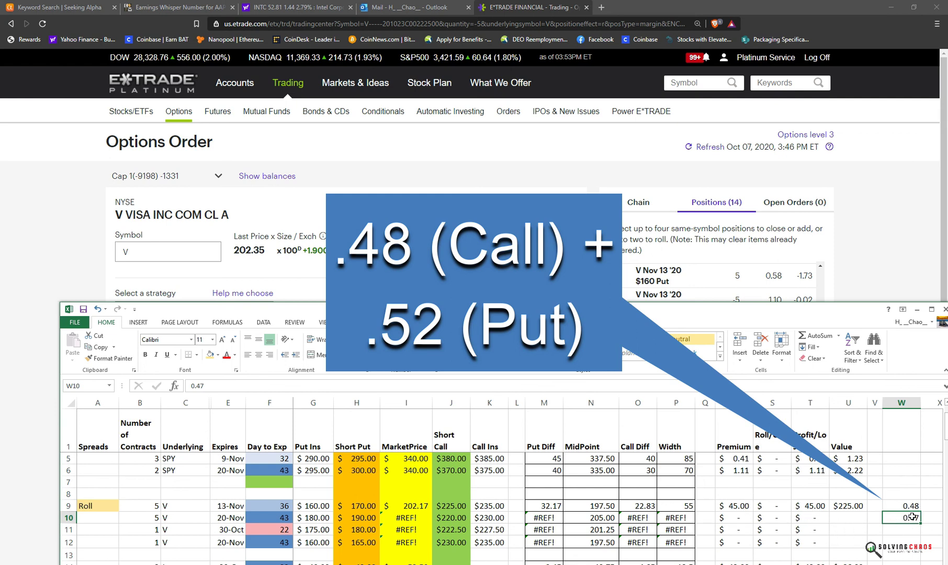
pyautogui.write('.4')
pyautogui.press('Up')
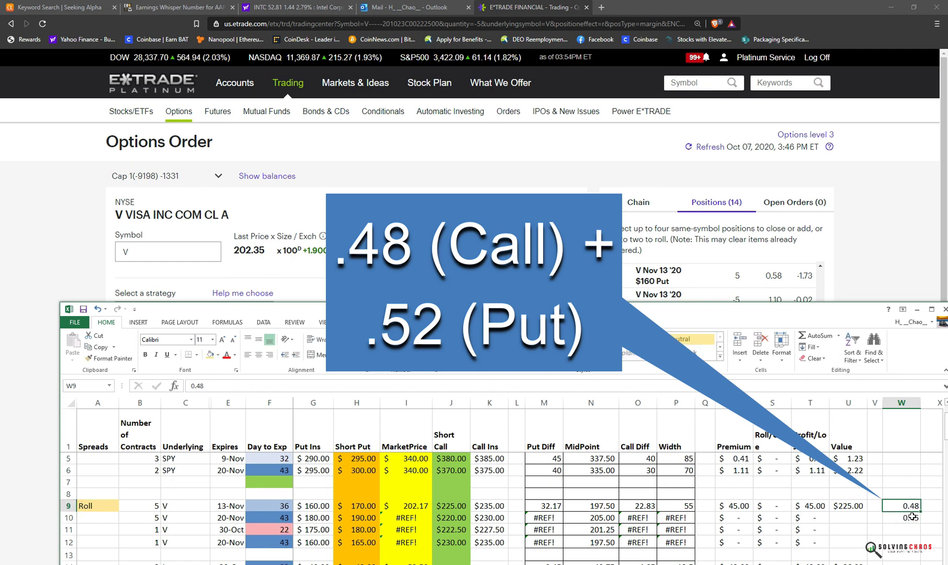
pyautogui.hotkey('shift', 'Down')
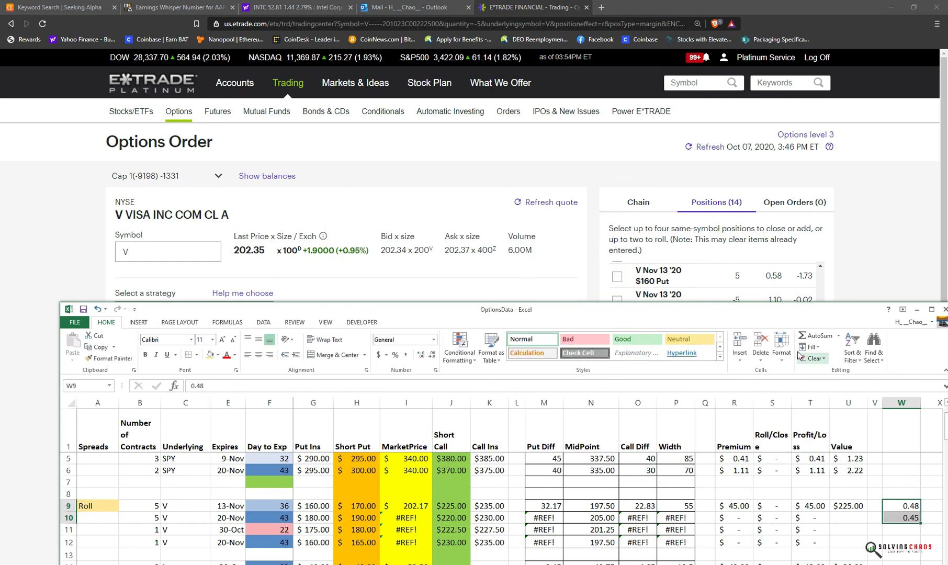
# Maximize the spreadsheet and enter a $93 premium in R9 for the Roll row
pyautogui.click(932, 309)
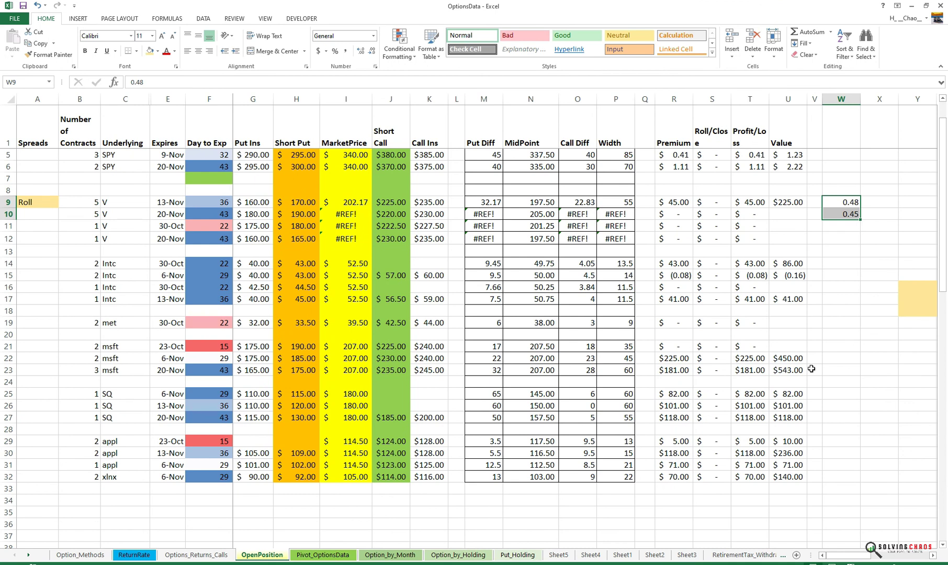
pyautogui.hotkey('alt', 'Tab')
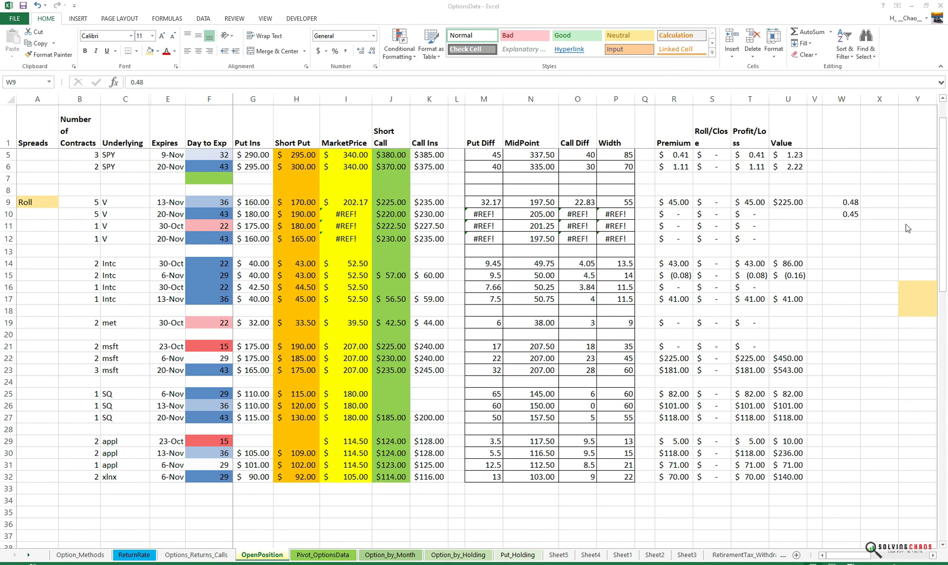
pyautogui.hotkey('alt', 'Tab')
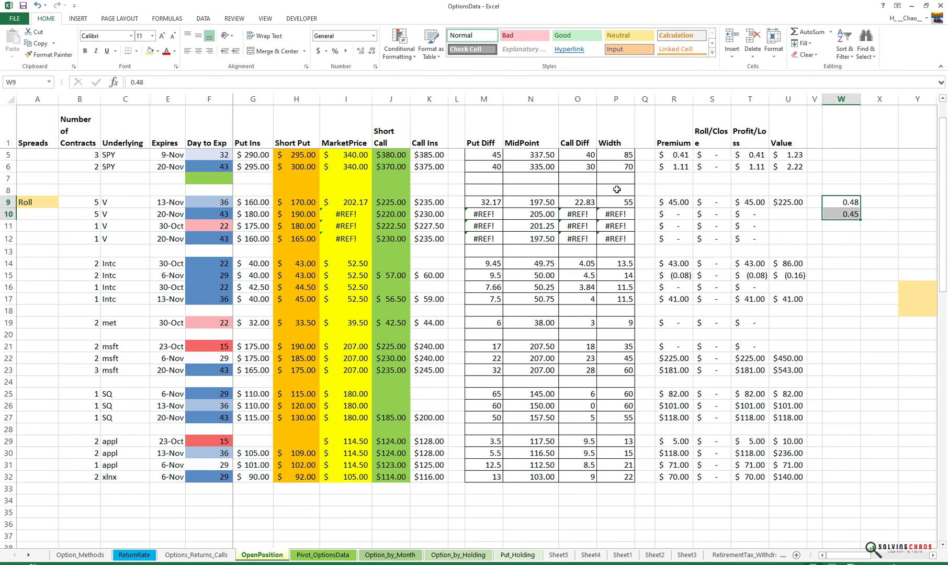
pyautogui.click(670, 202)
pyautogui.write('93')
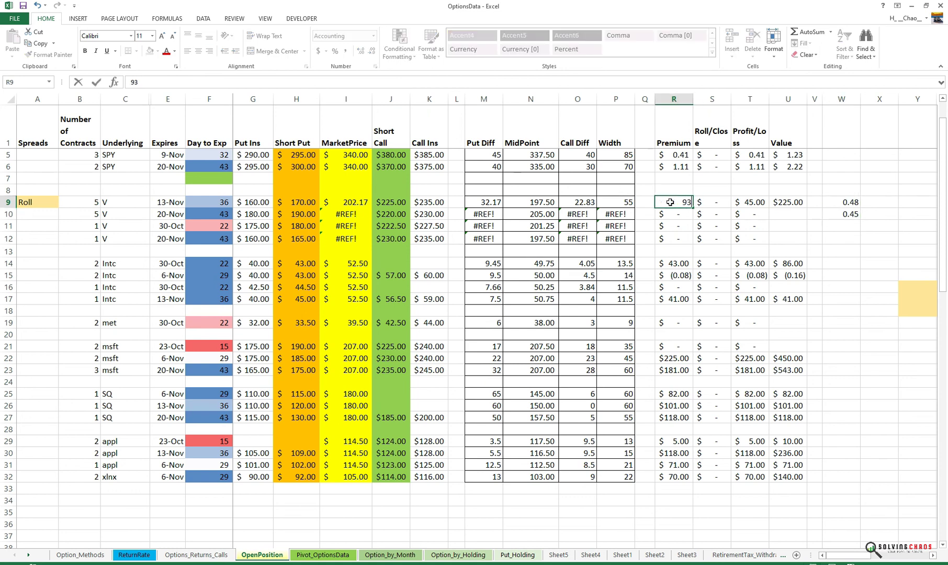
pyautogui.hotkey('ctrl', 'Return')
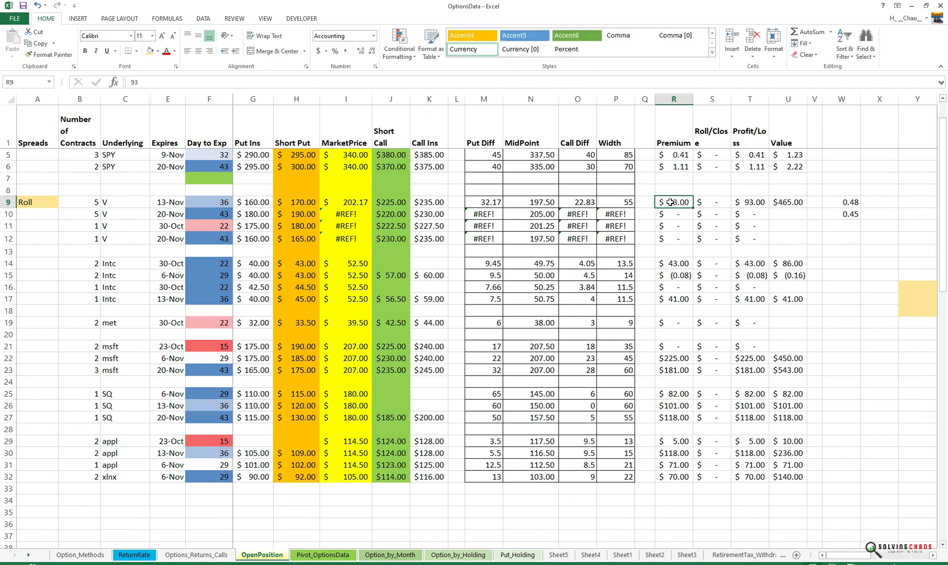
# Copy the Roll row's M9:P9 difference formulas
pyautogui.press('Right')
pyautogui.press('Right')
pyautogui.press('Right')
pyautogui.press('Left')
pyautogui.press('Left')
pyautogui.press('Left')
pyautogui.press('Left')
pyautogui.press('Left')
pyautogui.press('Left')
pyautogui.press('Left')
pyautogui.press('Left')
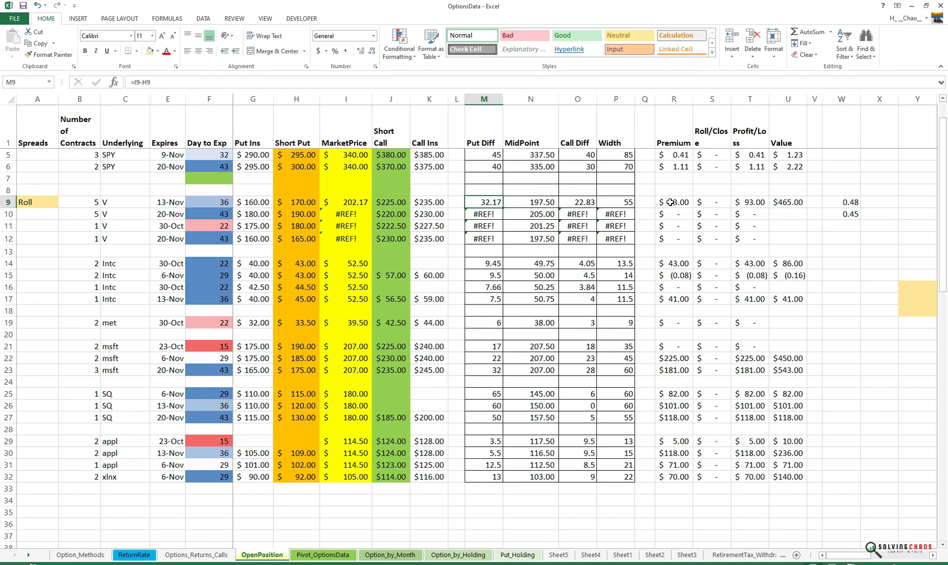
pyautogui.hotkey('shift', 'Right')
pyautogui.hotkey('shift', 'Right')
pyautogui.hotkey('shift', 'Right')
pyautogui.hotkey('ctrl', 'c')
pyautogui.press('Down')
pyautogui.press('Down')
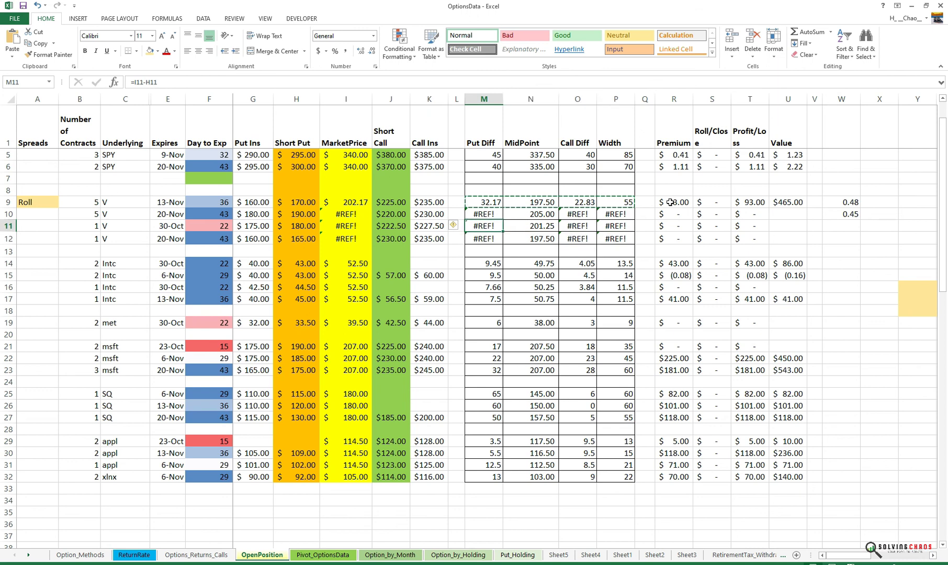
pyautogui.press('Up')
pyautogui.press('Left')
pyautogui.press('Left')
pyautogui.press('Left')
pyautogui.press('Left')
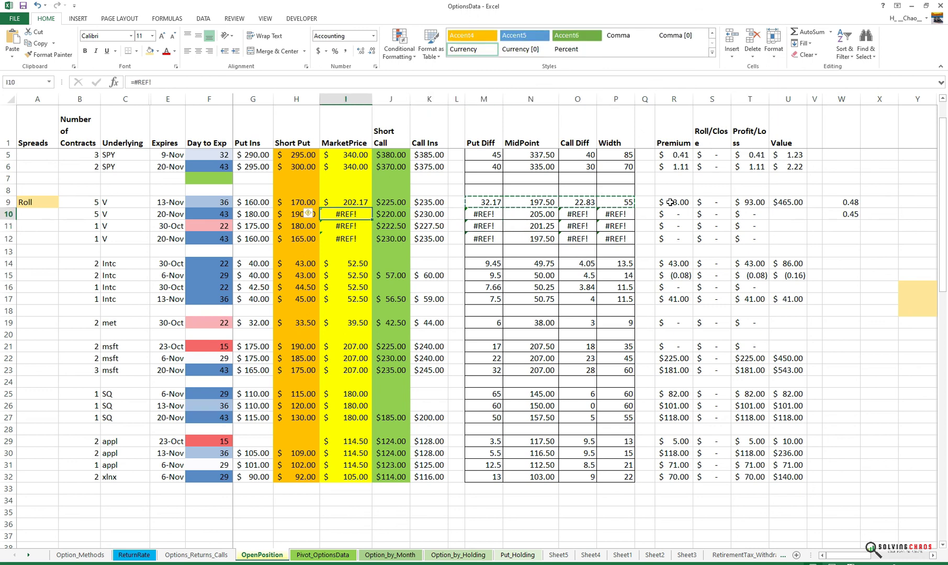
# Fill the 52.50 market price from I15 into I10:I12, replacing the #REF! errors
pyautogui.press('Down')
pyautogui.press('Down')
pyautogui.press('Down')
pyautogui.press('Down')
pyautogui.press('Down')
pyautogui.hotkey('ctrl', 'c')
pyautogui.press('Up')
pyautogui.press('Up')
pyautogui.press('Up')
pyautogui.press('Up')
pyautogui.press('Up')
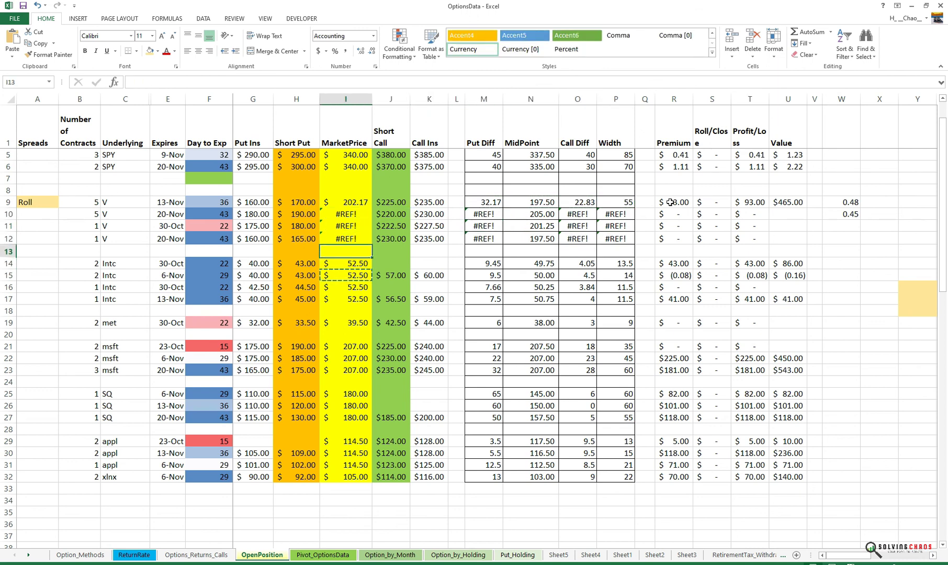
pyautogui.hotkey('ctrl', 'v')
pyautogui.press('Down')
pyautogui.press('Down')
pyautogui.press('Right')
pyautogui.press('Right')
pyautogui.press('Right')
pyautogui.press('Right')
pyautogui.press('Right')
pyautogui.press('Right')
pyautogui.press('Right')
pyautogui.press('Right')
pyautogui.press('Right')
pyautogui.press('Right')
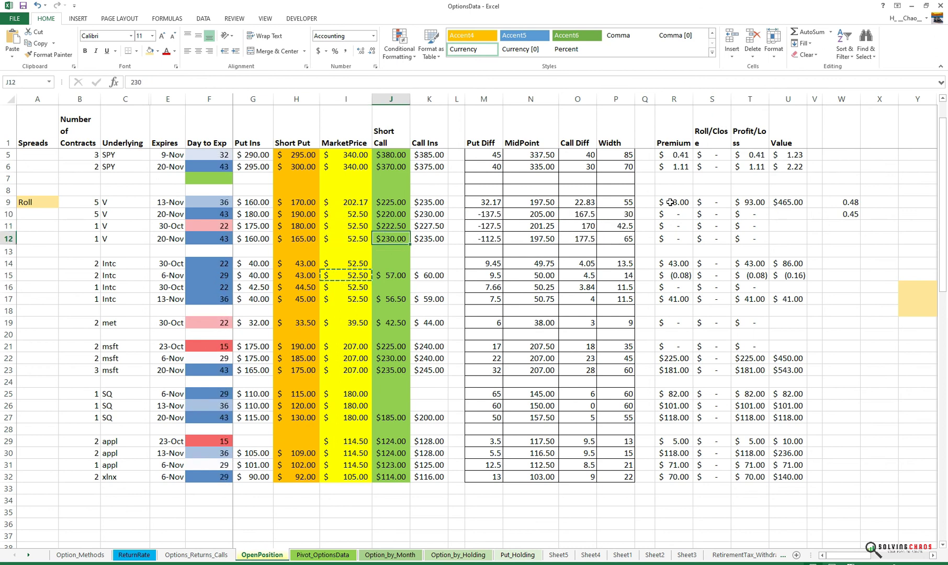
pyautogui.press('Up')
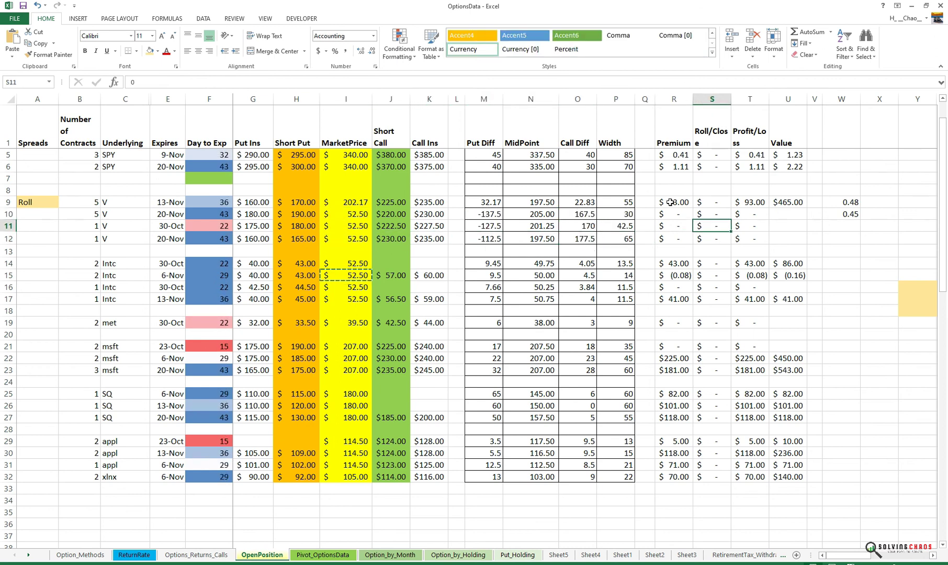
pyautogui.press('Left')
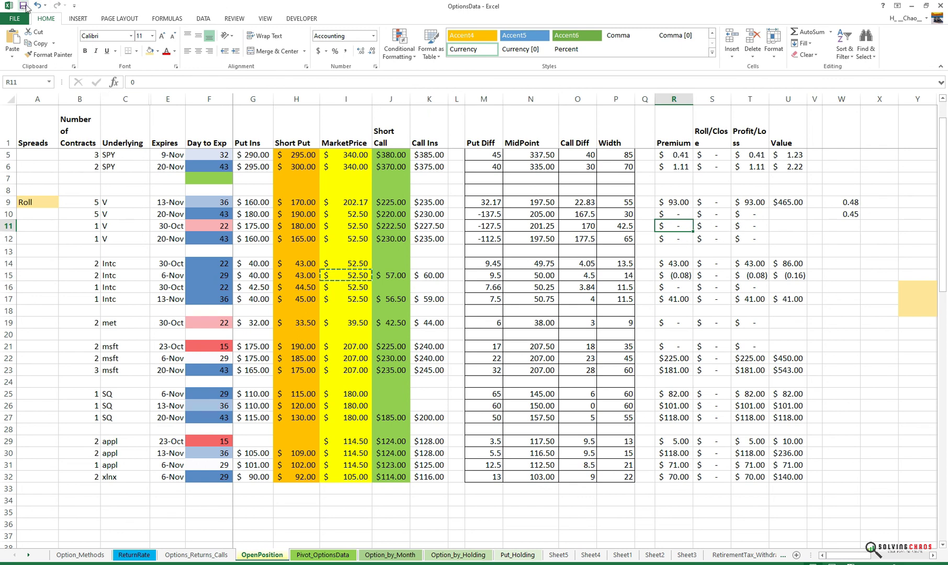
pyautogui.press('Escape')
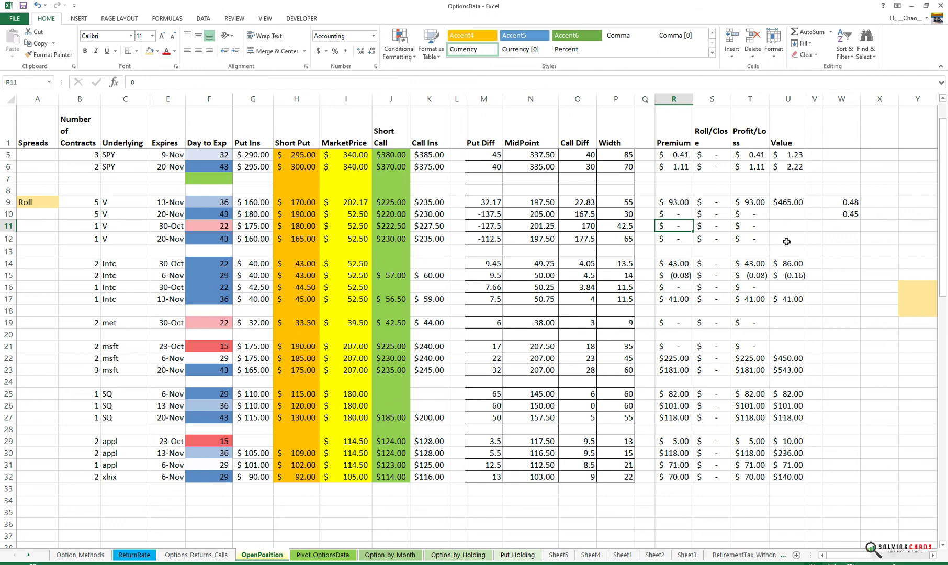
pyautogui.click(792, 207)
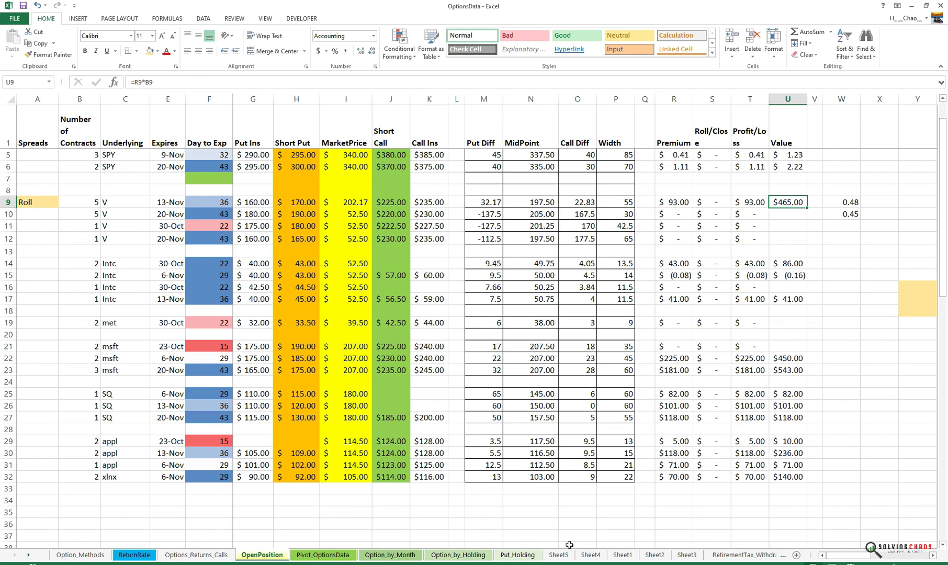